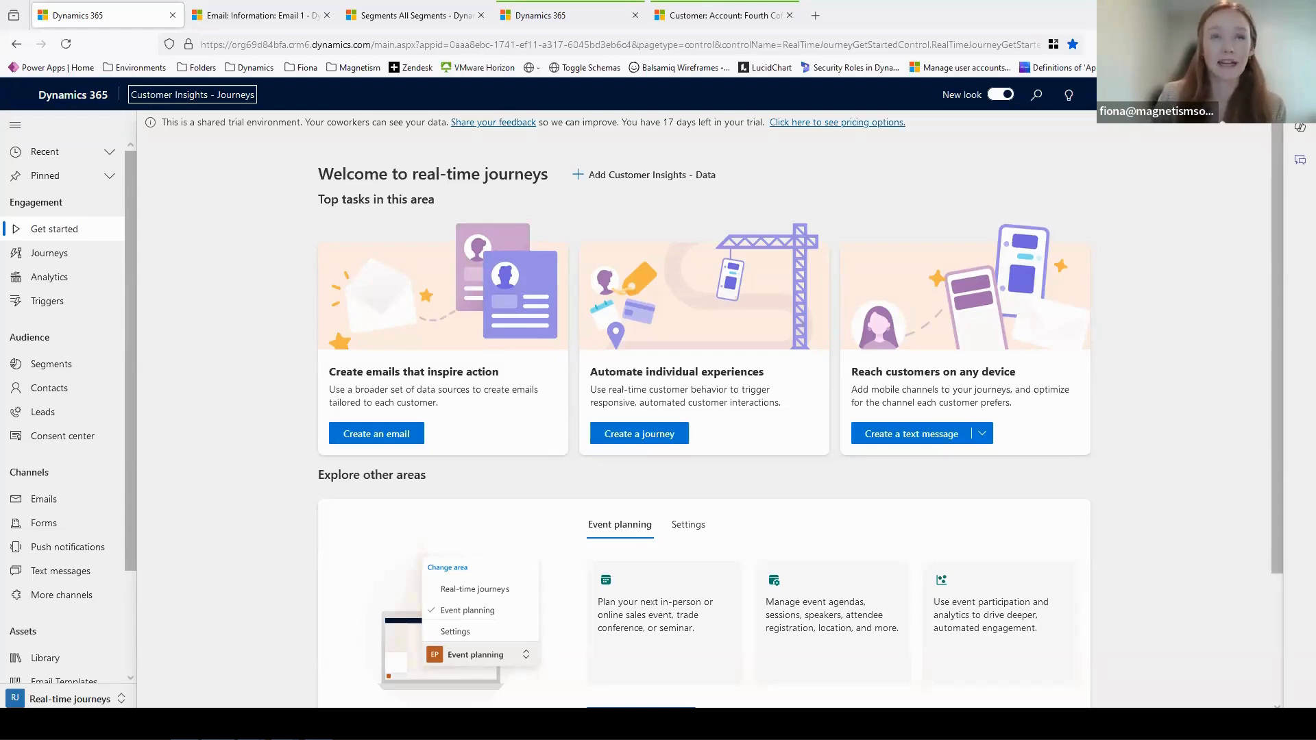
# - In the Email 1 draft, generate content ideas from the three AI conference key points with the Engaged tone of voice
pyautogui.click(273, 15)
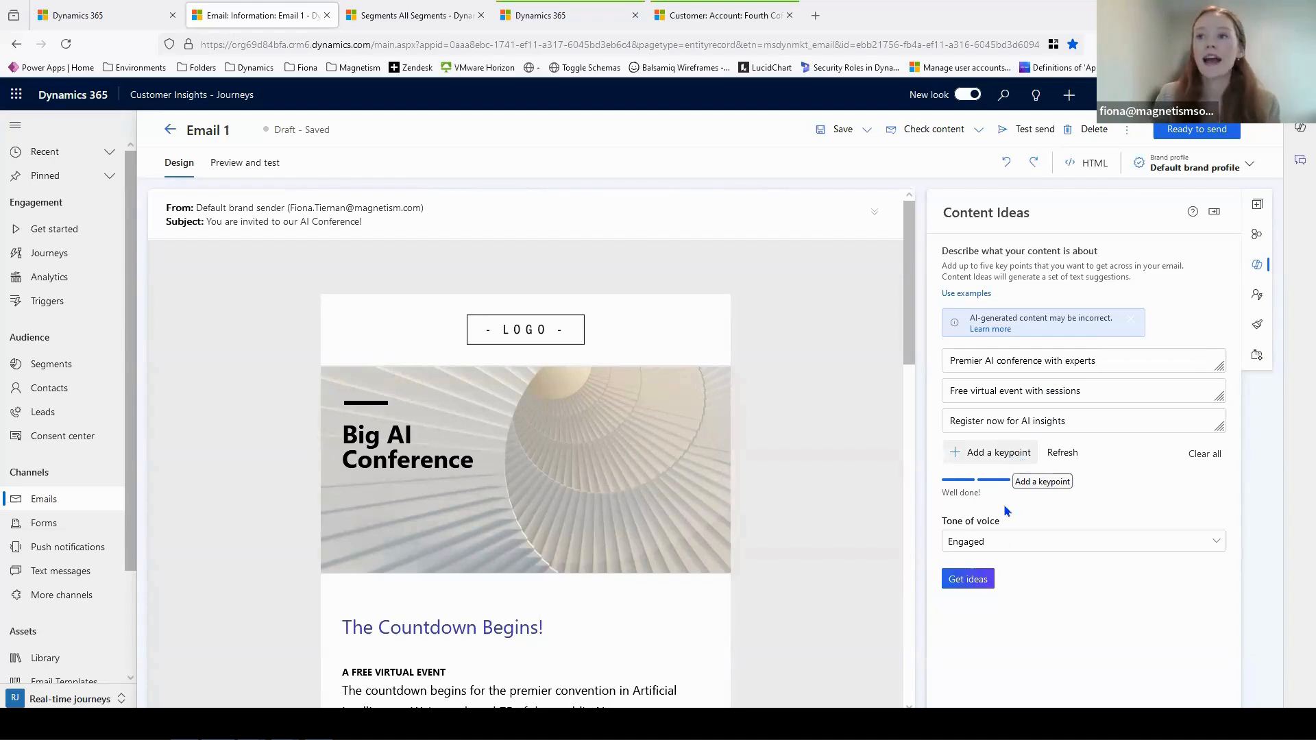
pyautogui.click(992, 542)
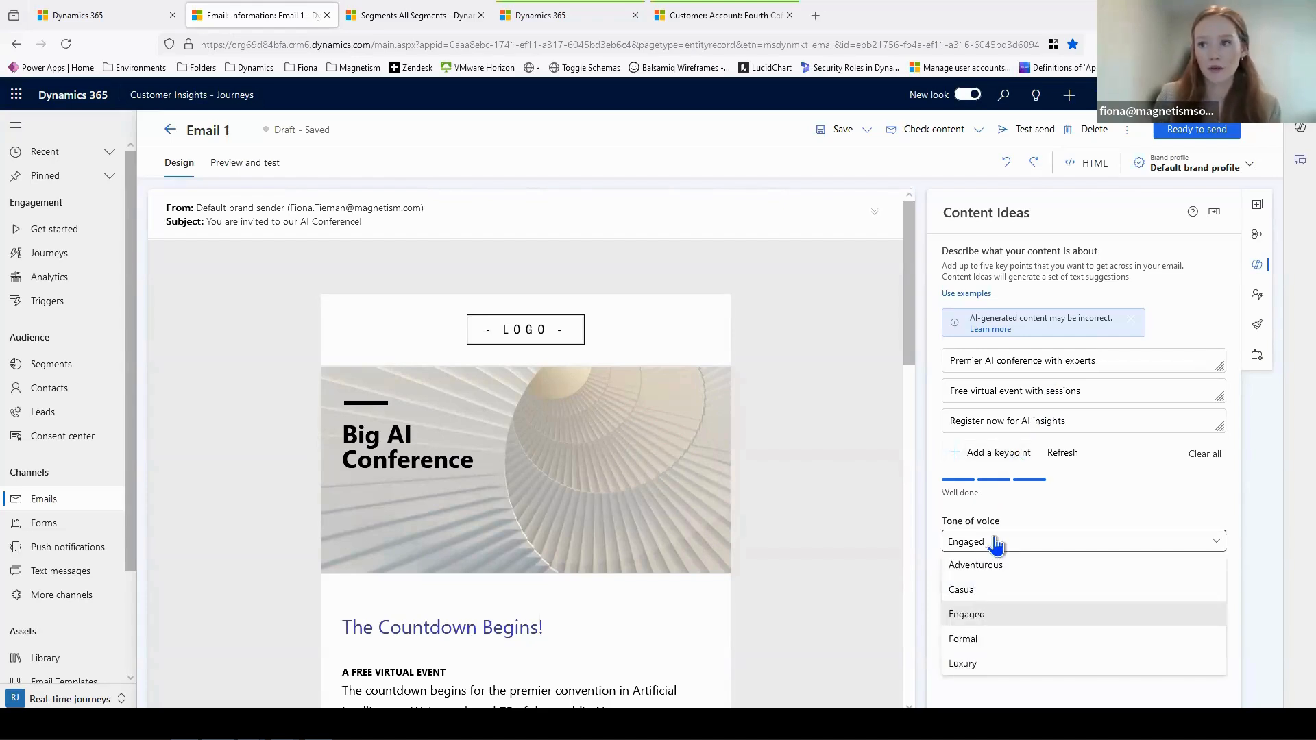
pyautogui.click(998, 543)
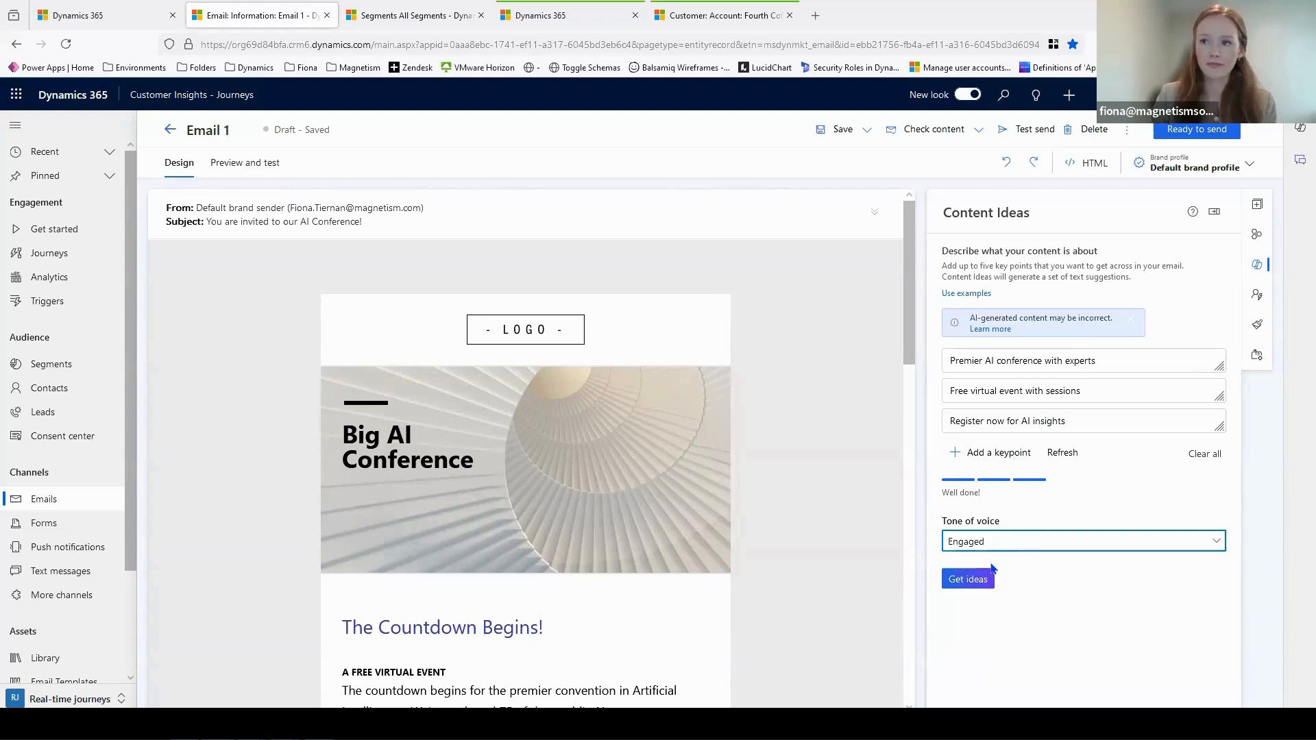
pyautogui.click(970, 579)
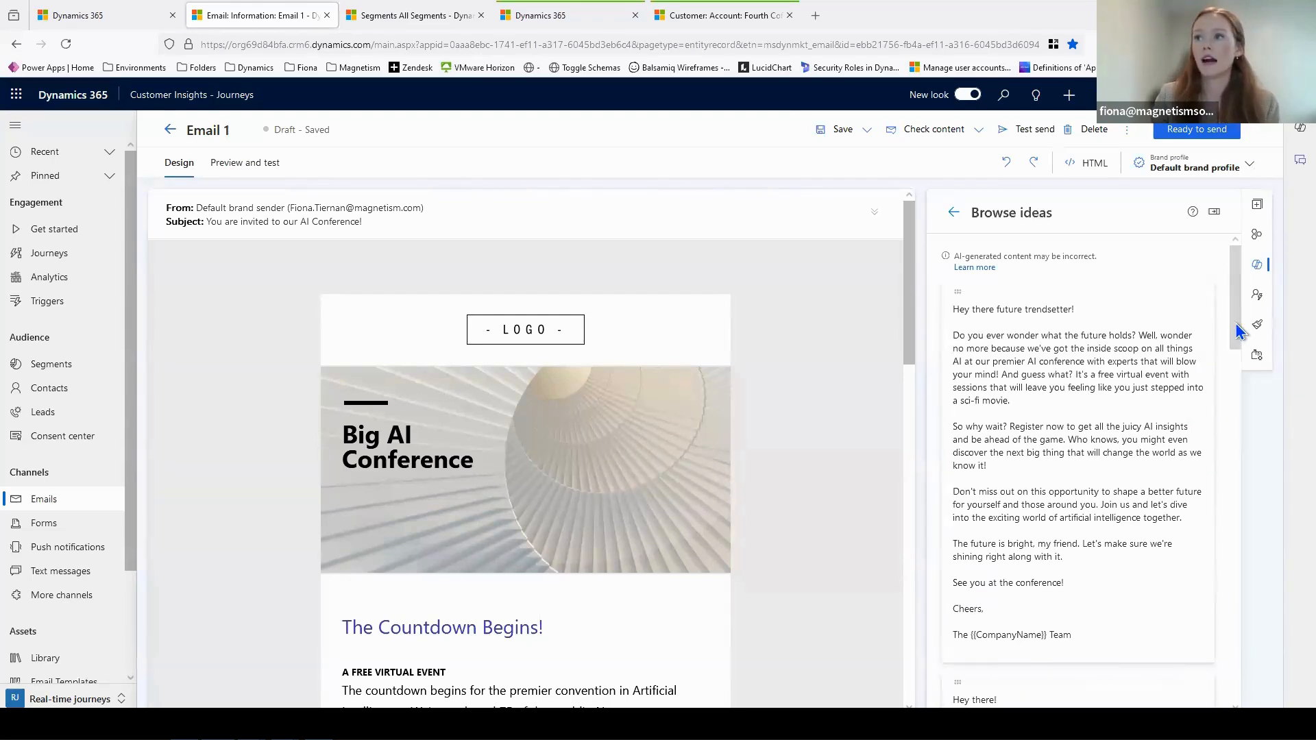
# - Insert the "Hey there future trendsetter!" idea into the email draft directly above the "The Countdown Begins!" heading
pyautogui.scroll(-6, 1233, 352)
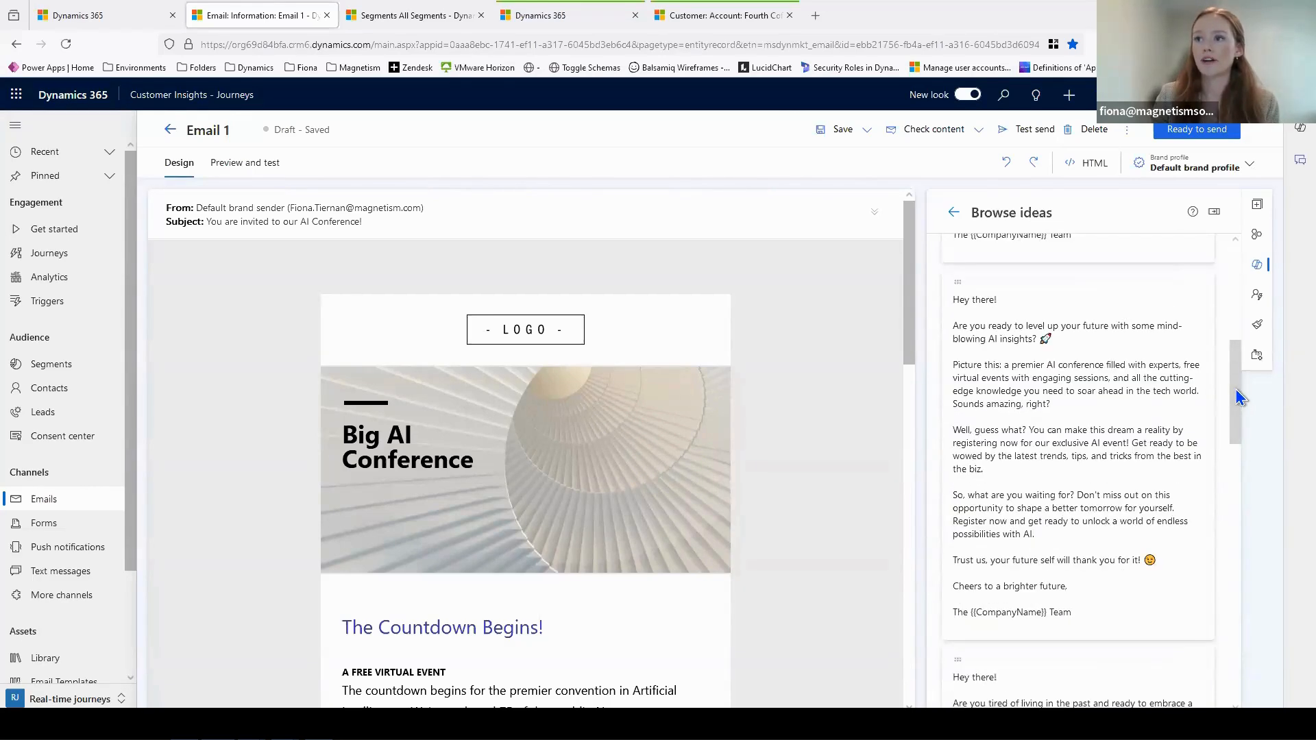
pyautogui.scroll(6, 1231, 453)
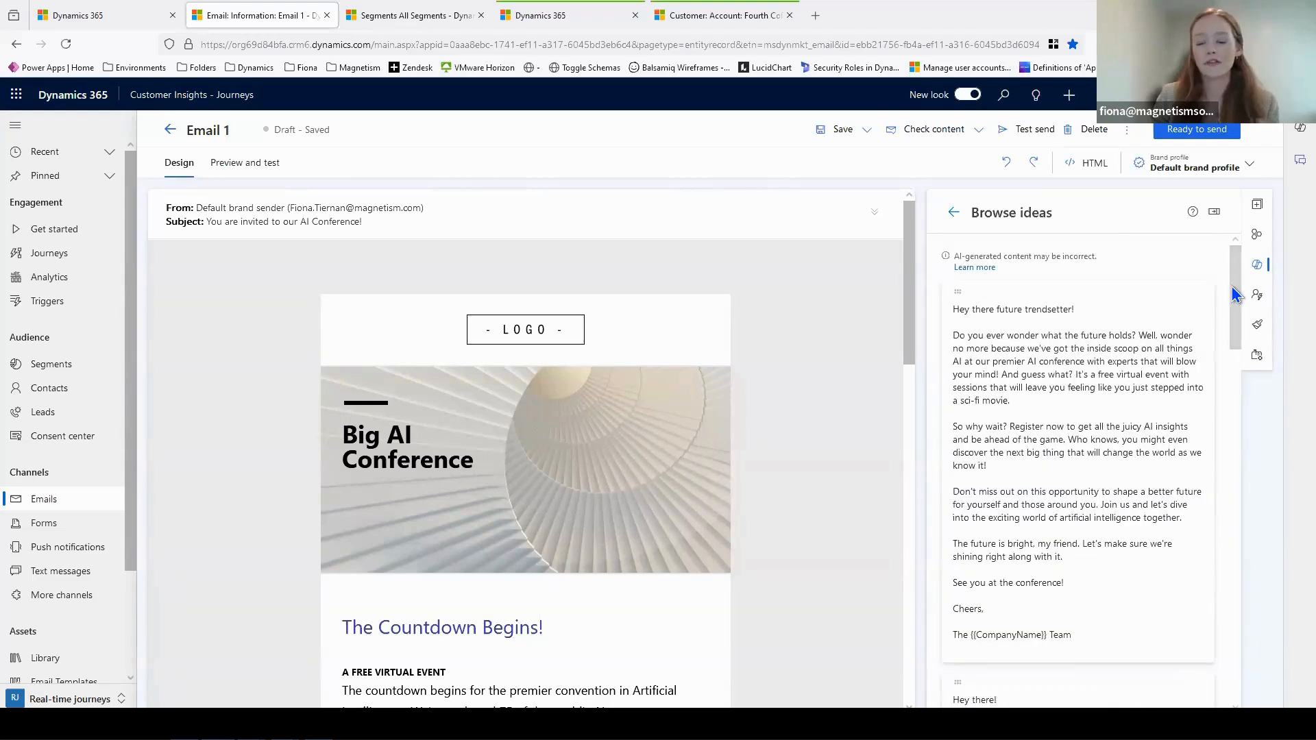
pyautogui.moveTo(1182, 373)
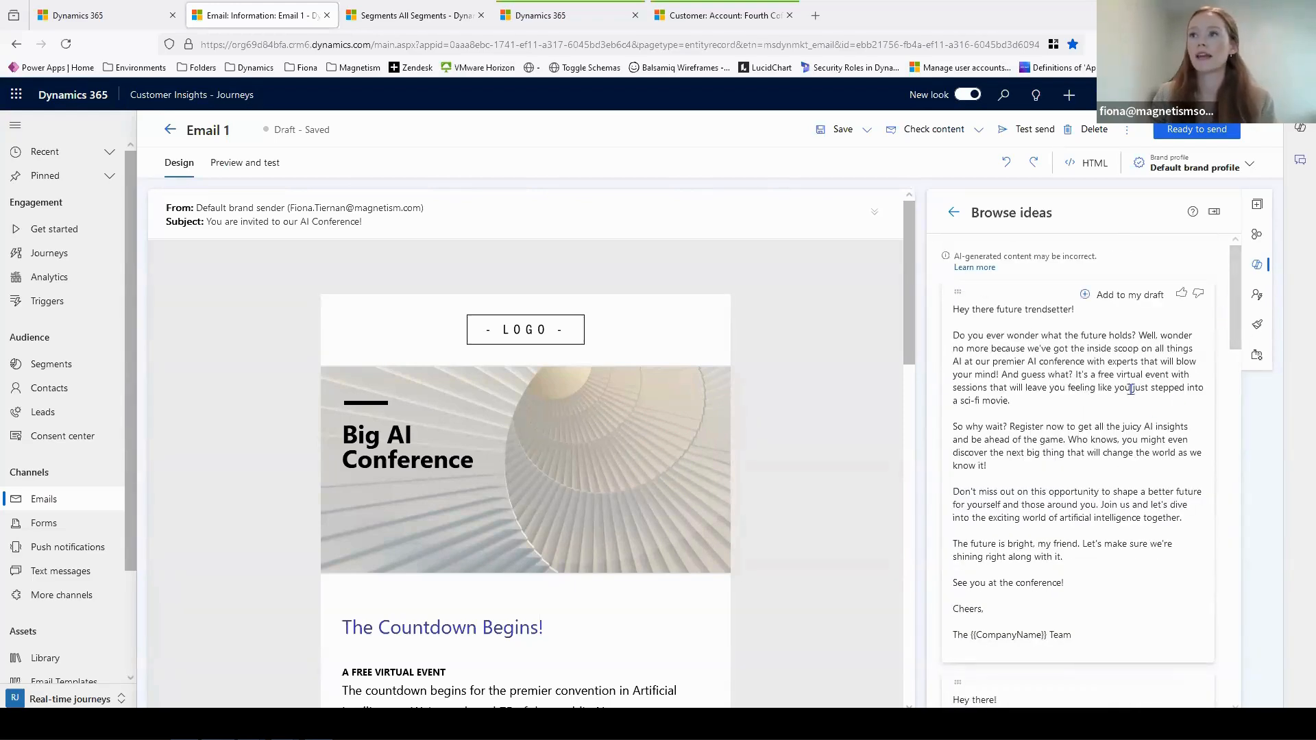
pyautogui.click(1119, 303)
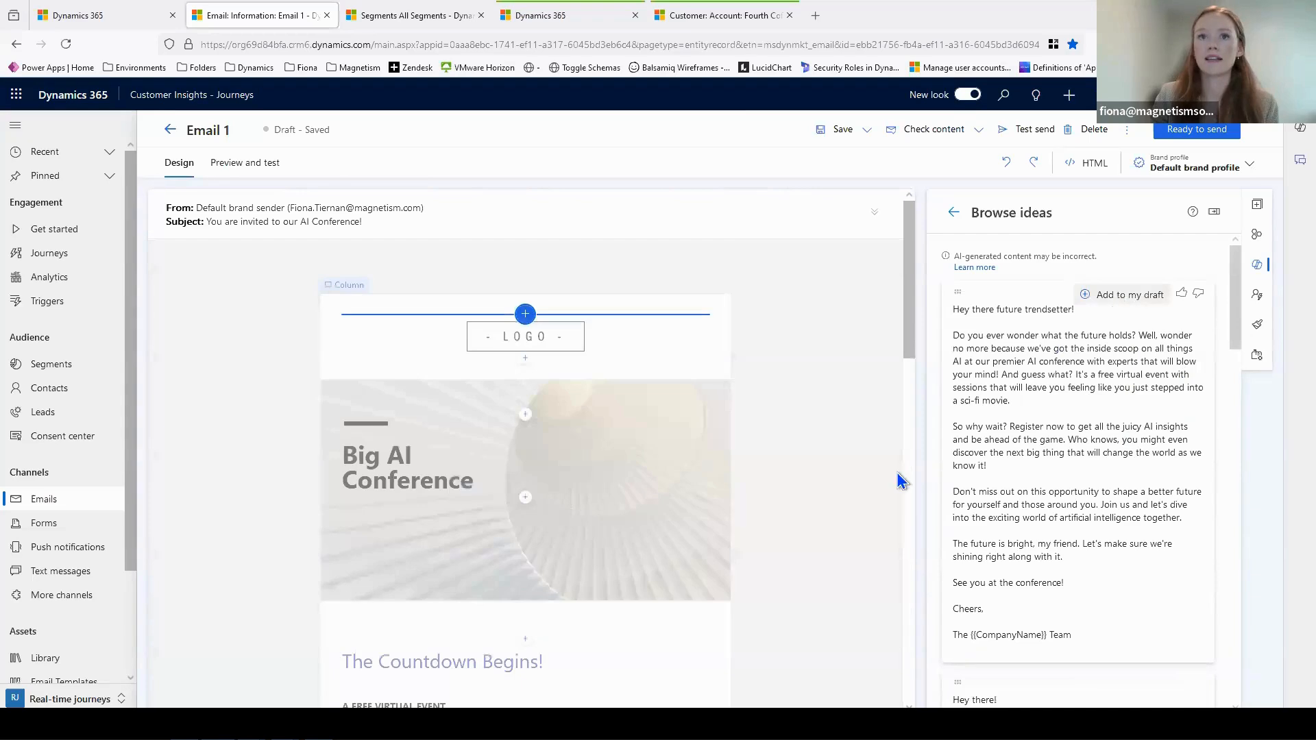
pyautogui.scroll(-1, 554, 449)
pyautogui.scroll(-3, 554, 449)
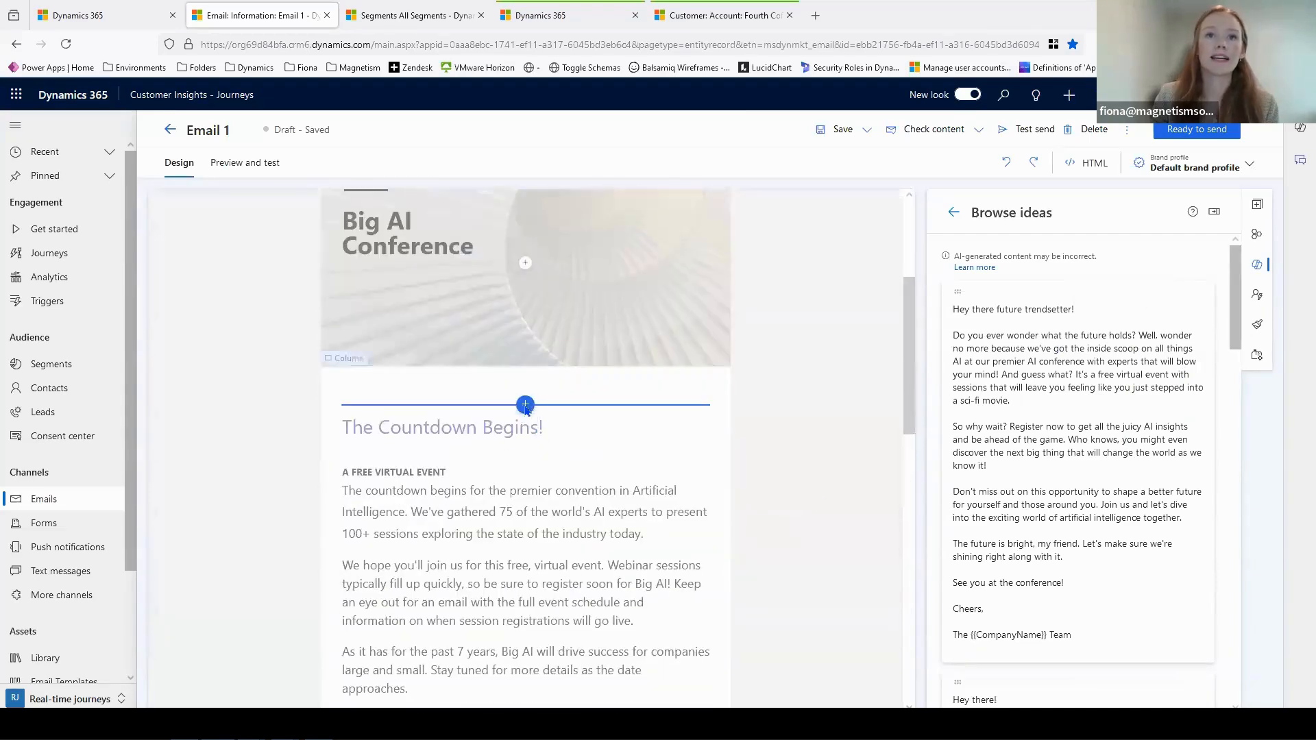
pyautogui.click(525, 403)
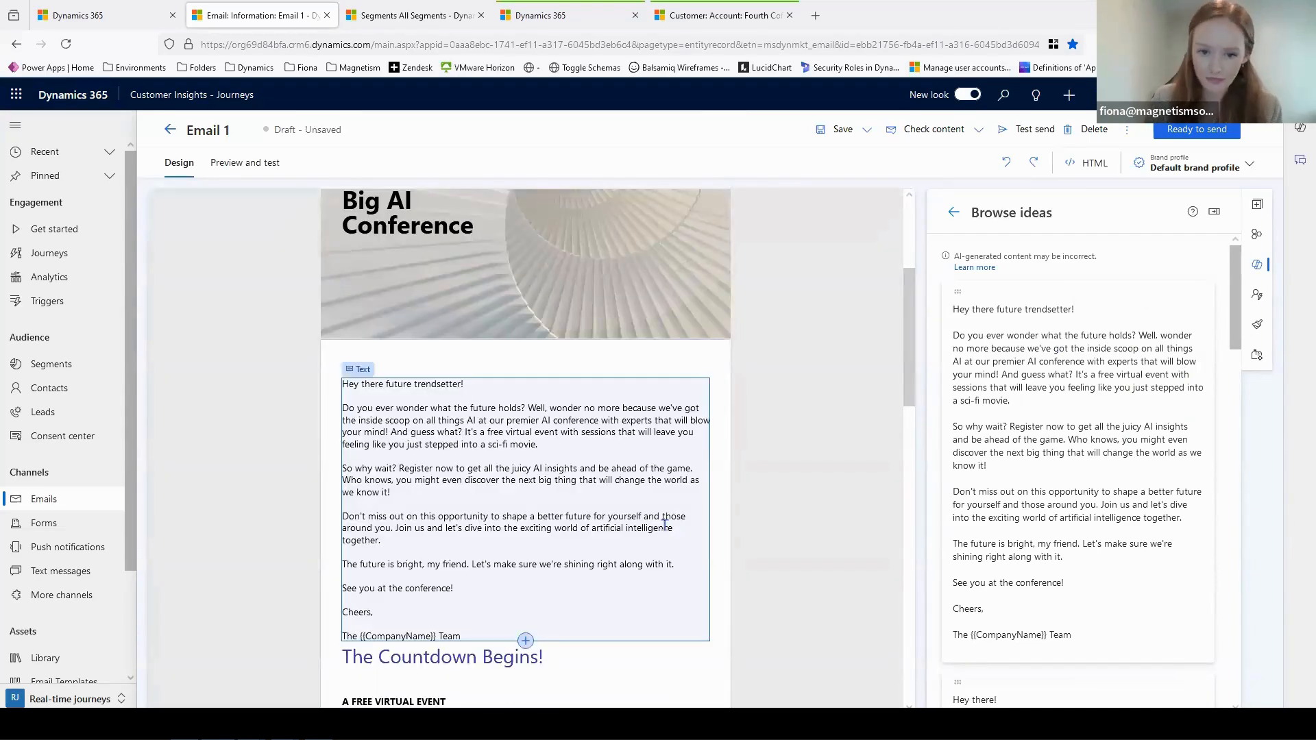
pyautogui.scroll(-2, 603, 489)
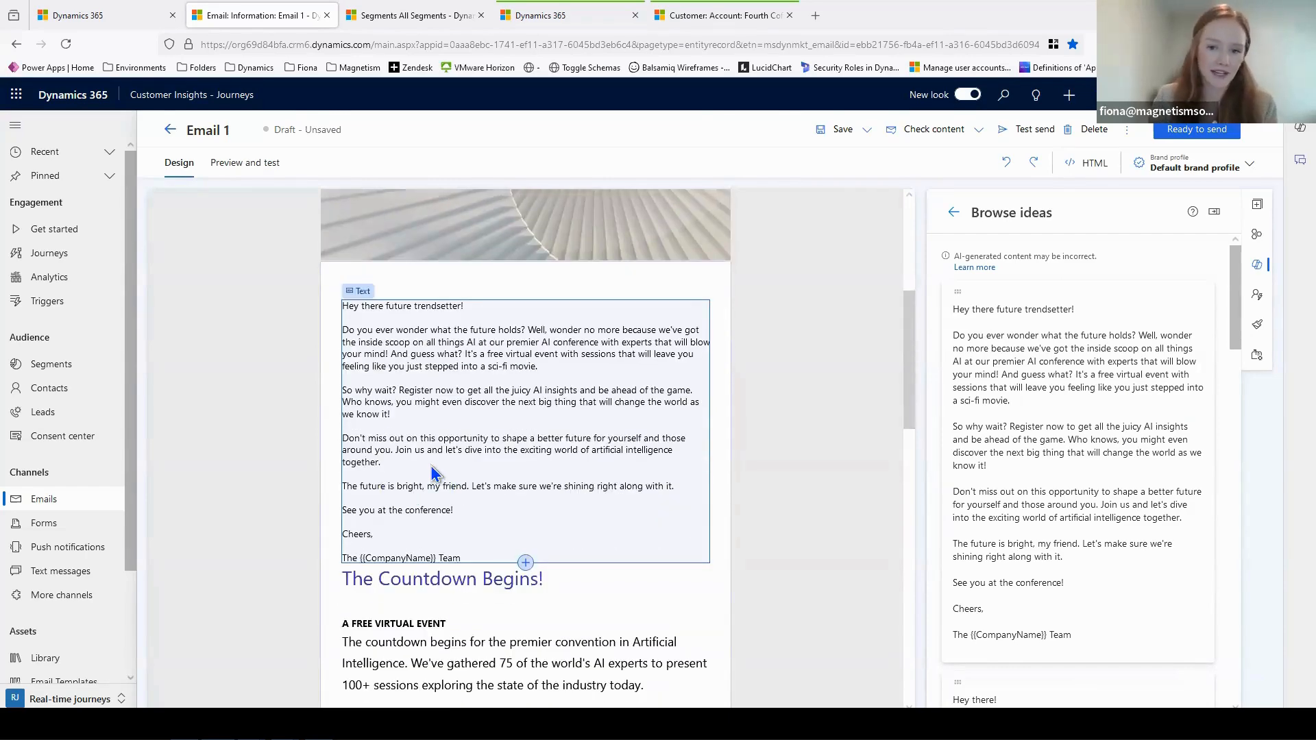
pyautogui.scroll(2, 476, 480)
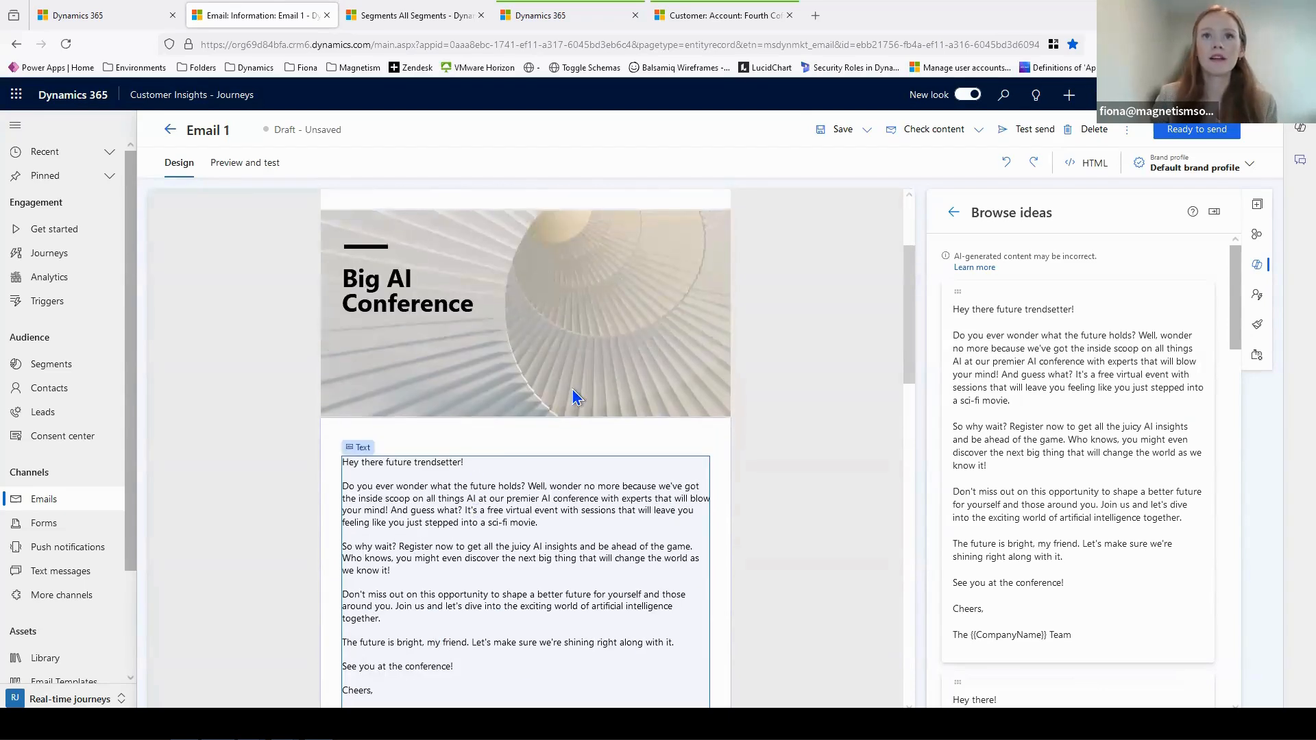
# - Add an image element between the "Big AI Conference" banner and the inserted "Hey there future trendsetter!" text
pyautogui.click(689, 366)
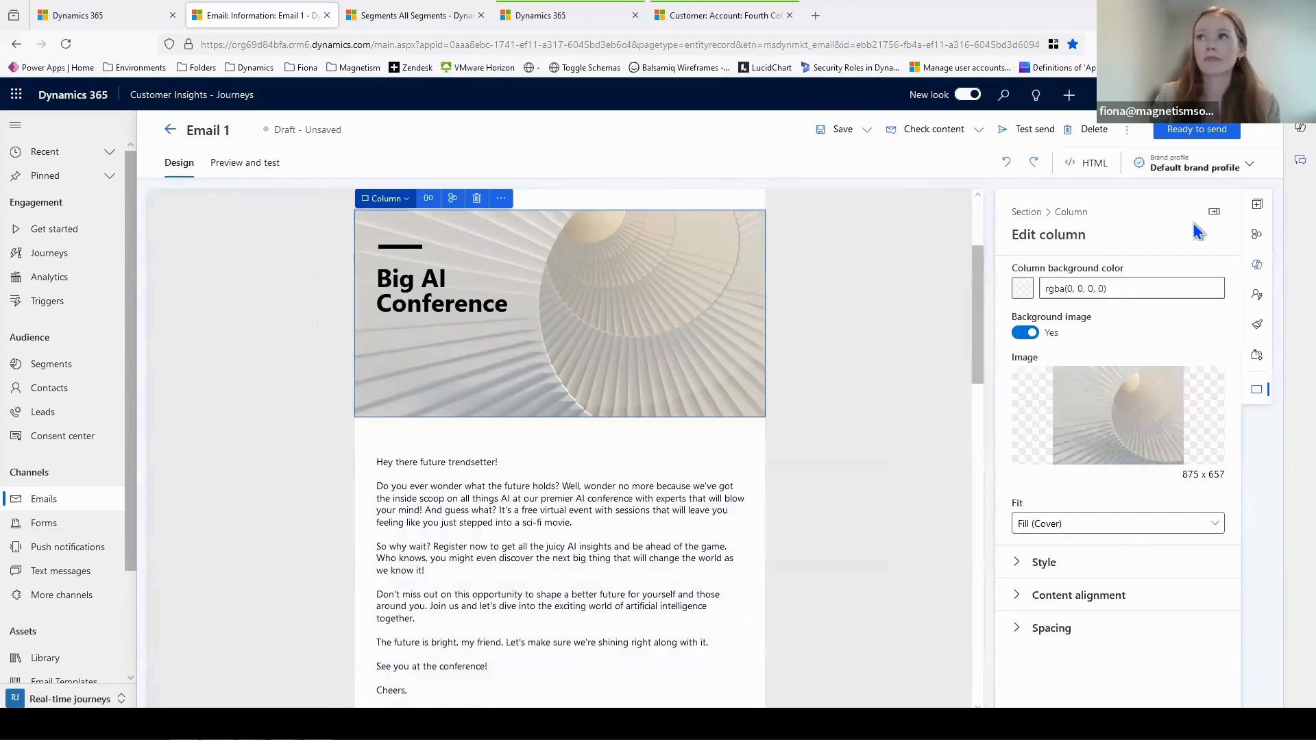
pyautogui.click(1260, 206)
pyautogui.moveTo(1111, 285); pyautogui.dragTo(555, 480)
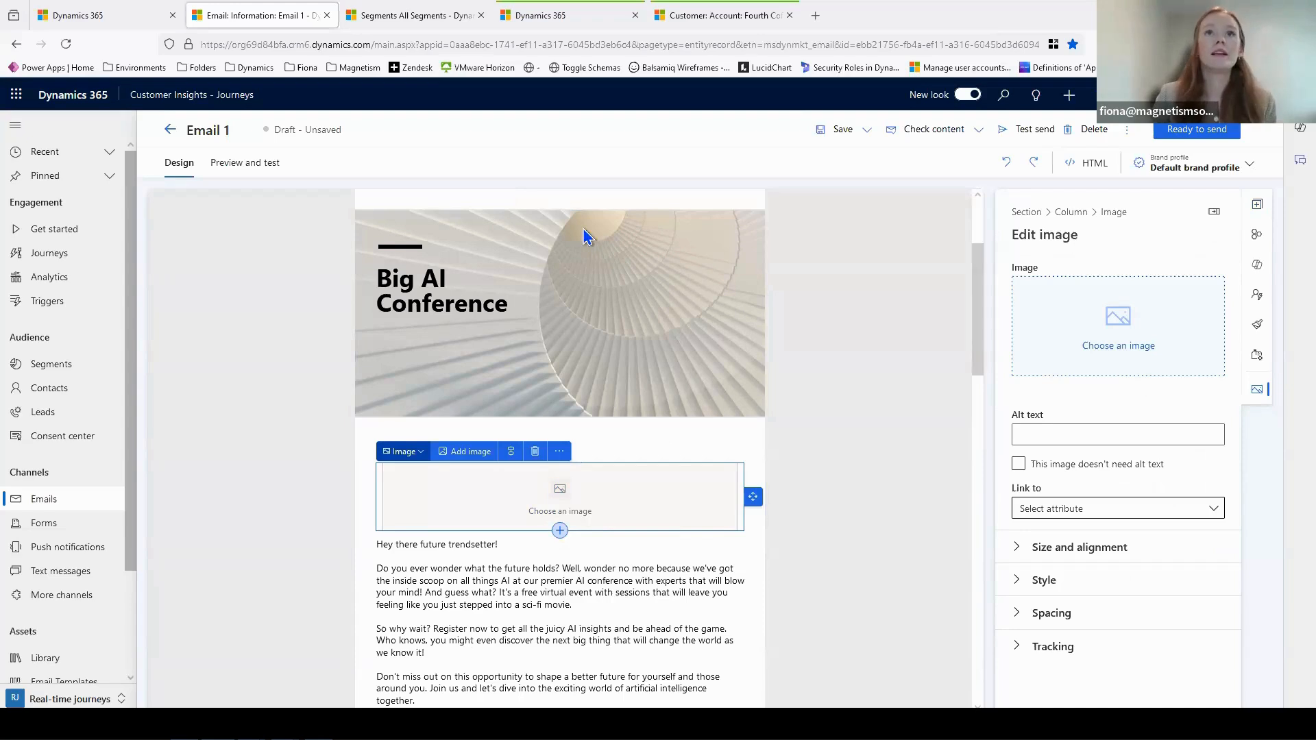
# - Switch to the All Segments list that is already open in the browser
pyautogui.click(405, 16)
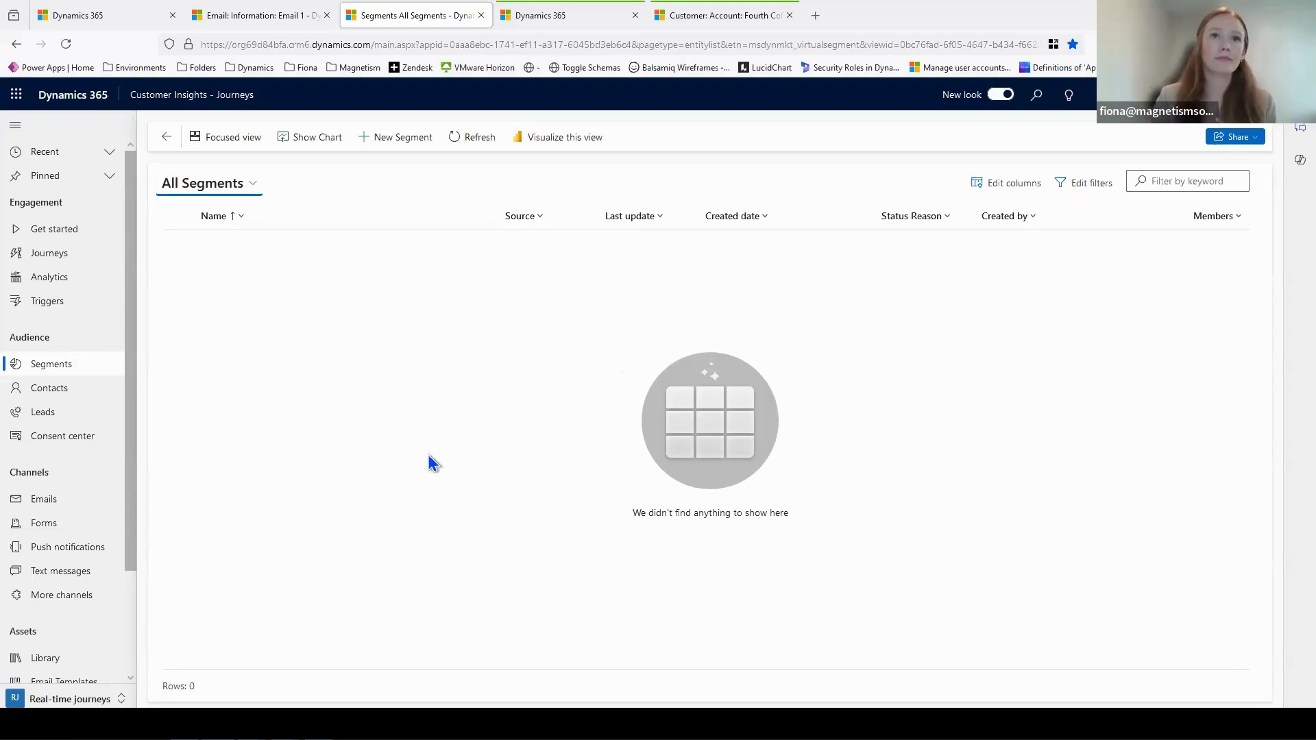
pyautogui.click(401, 140)
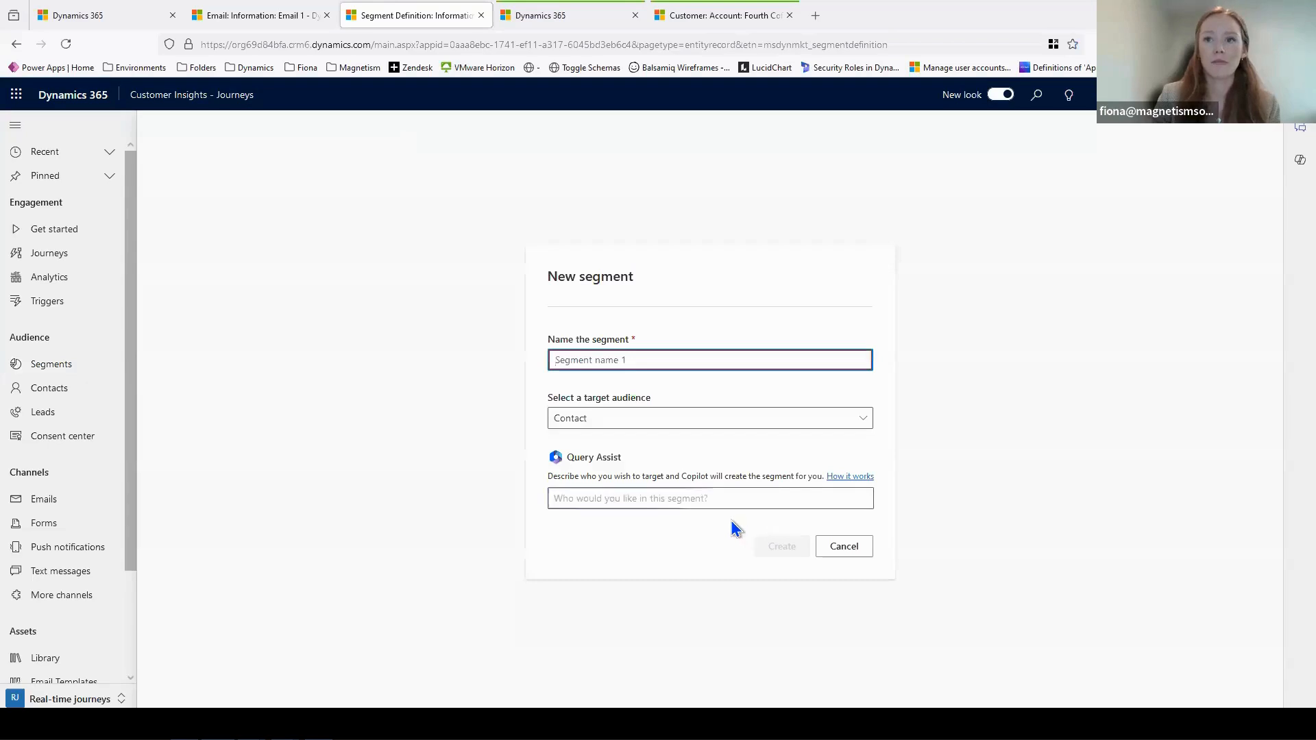
pyautogui.write('Example Segment')
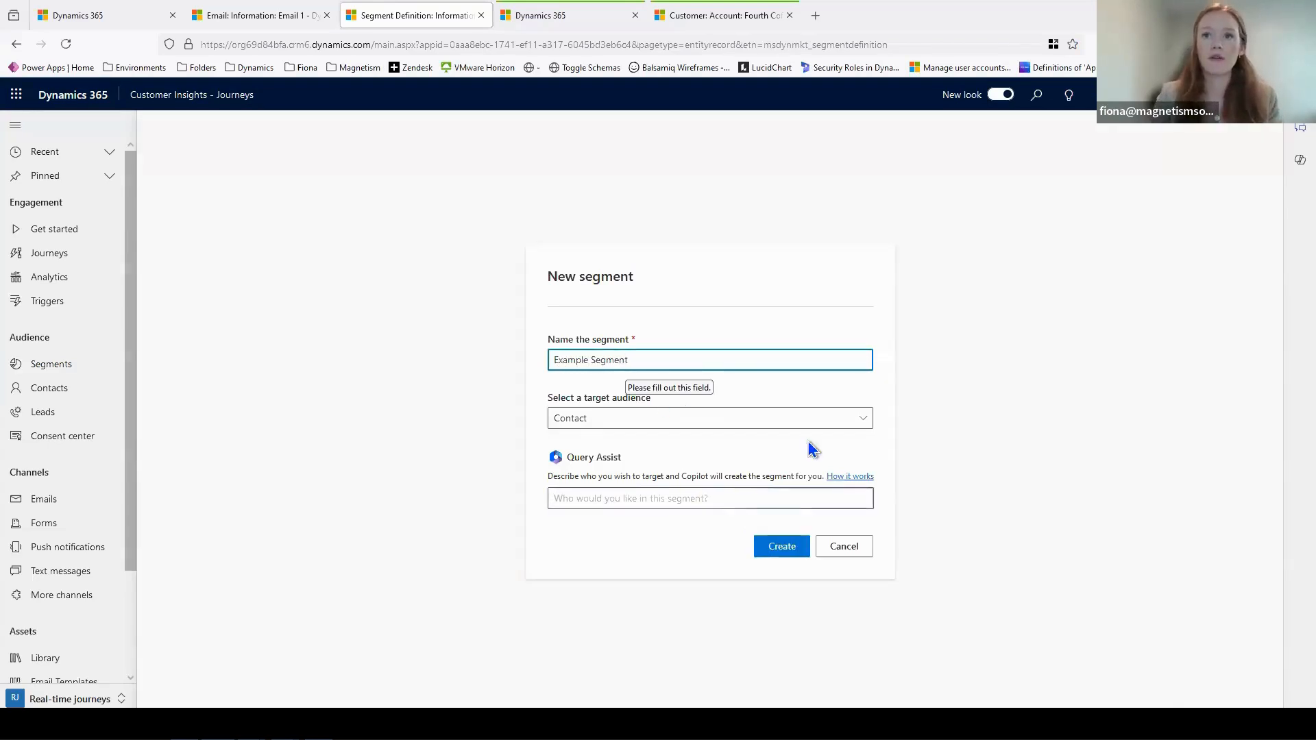
pyautogui.click(782, 548)
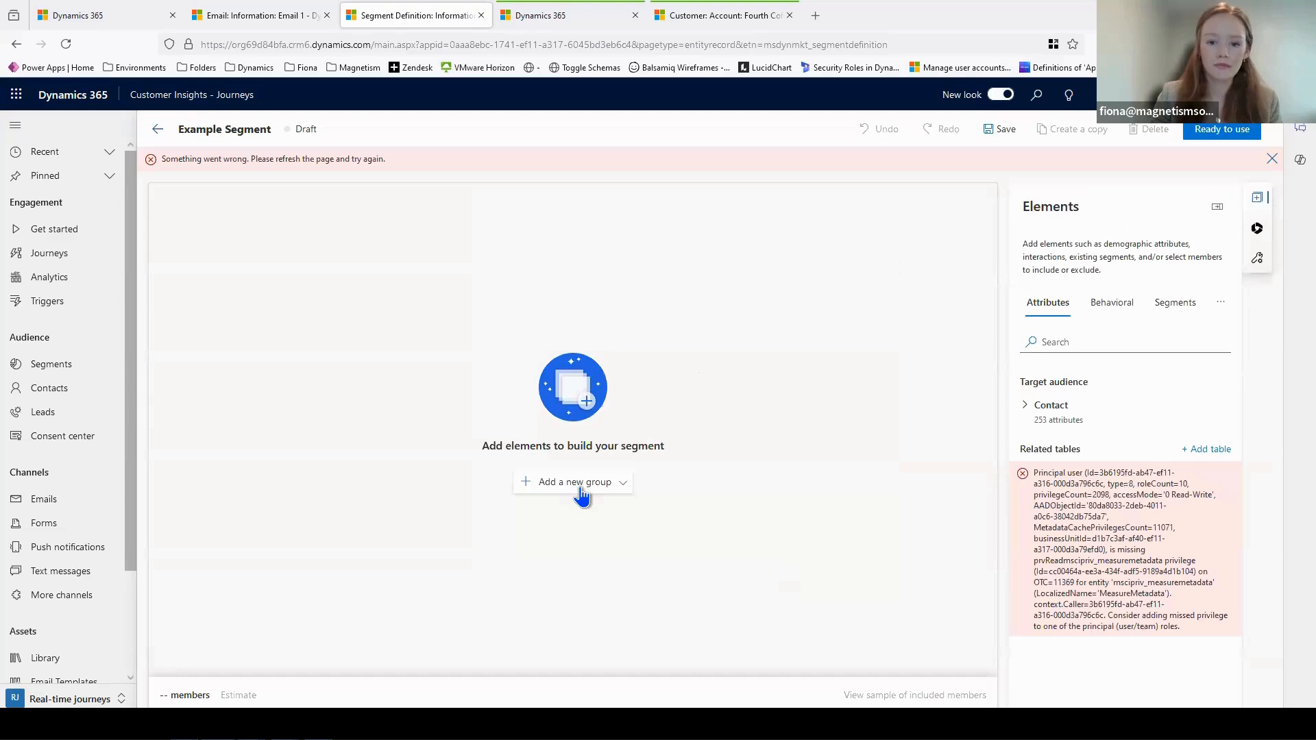
pyautogui.click(580, 490)
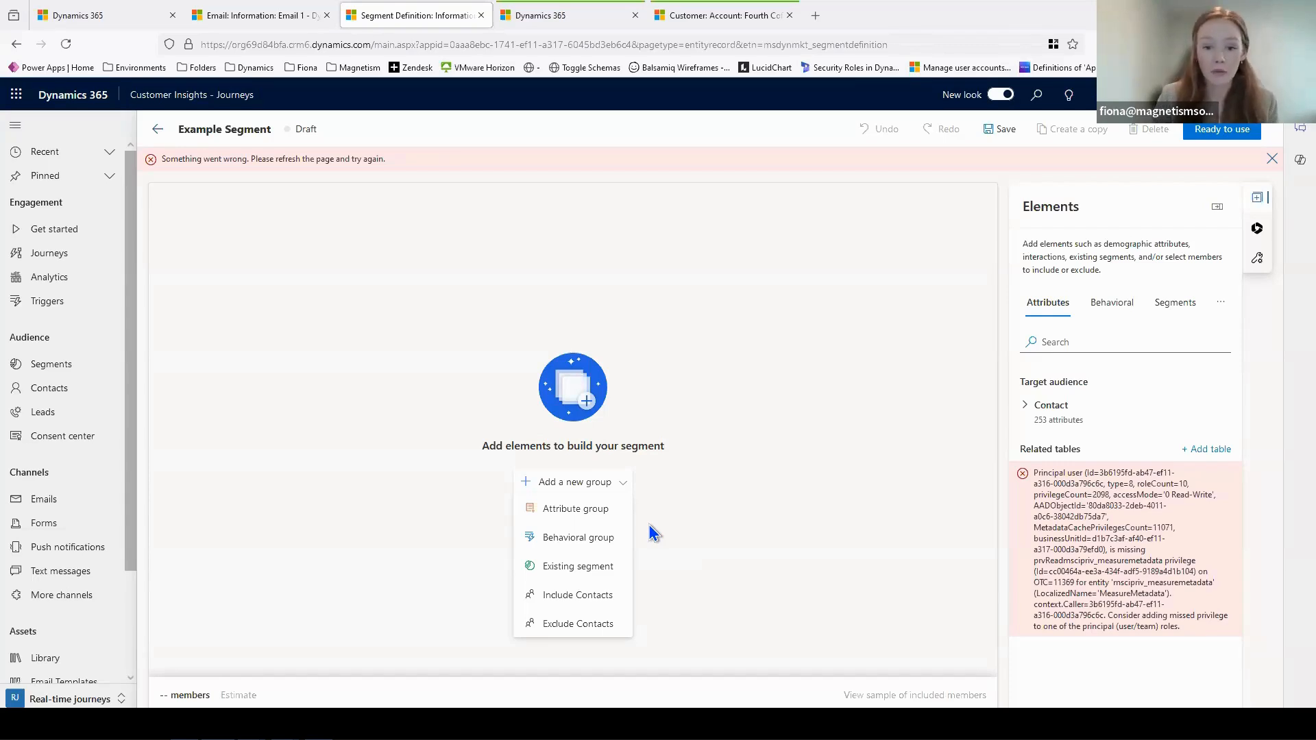
pyautogui.click(157, 130)
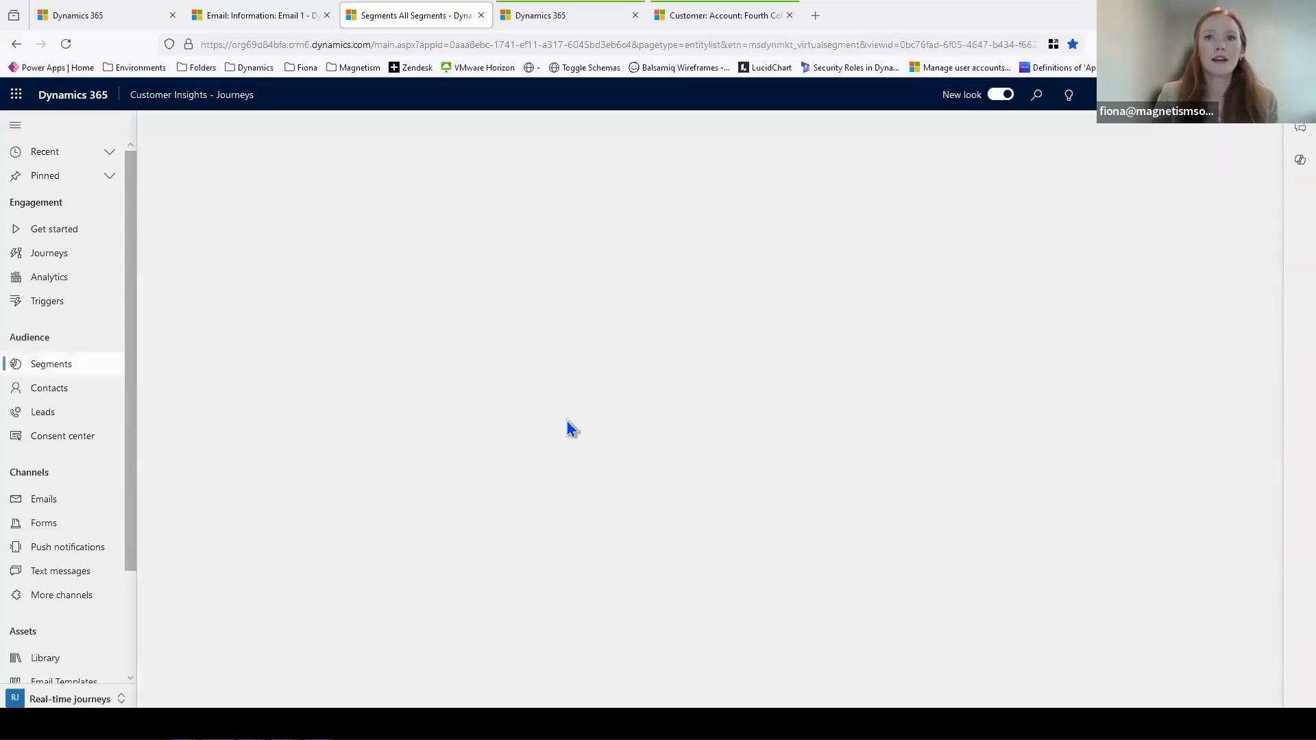
# - Create a segment named Example Segment for the Contact audience, with the Query Assist description "Contacts who opened an email"
pyautogui.click(394, 140)
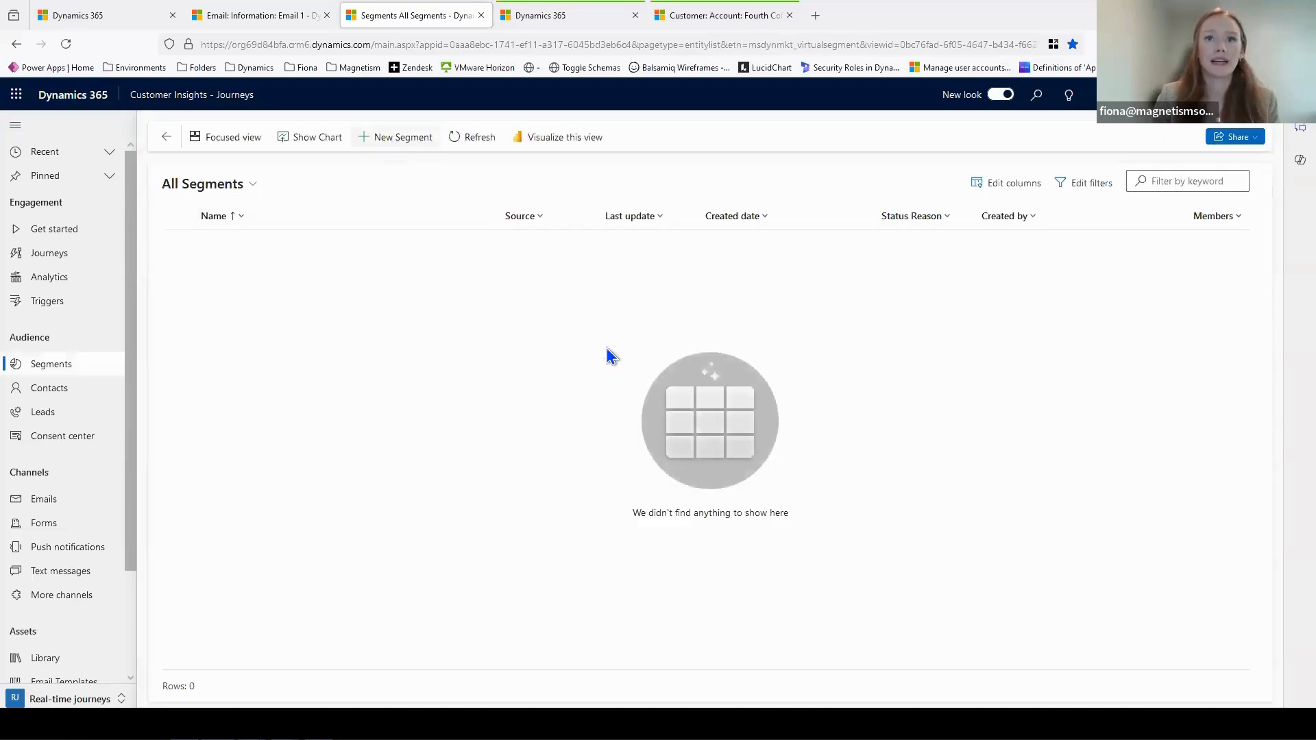
pyautogui.write('Exa')
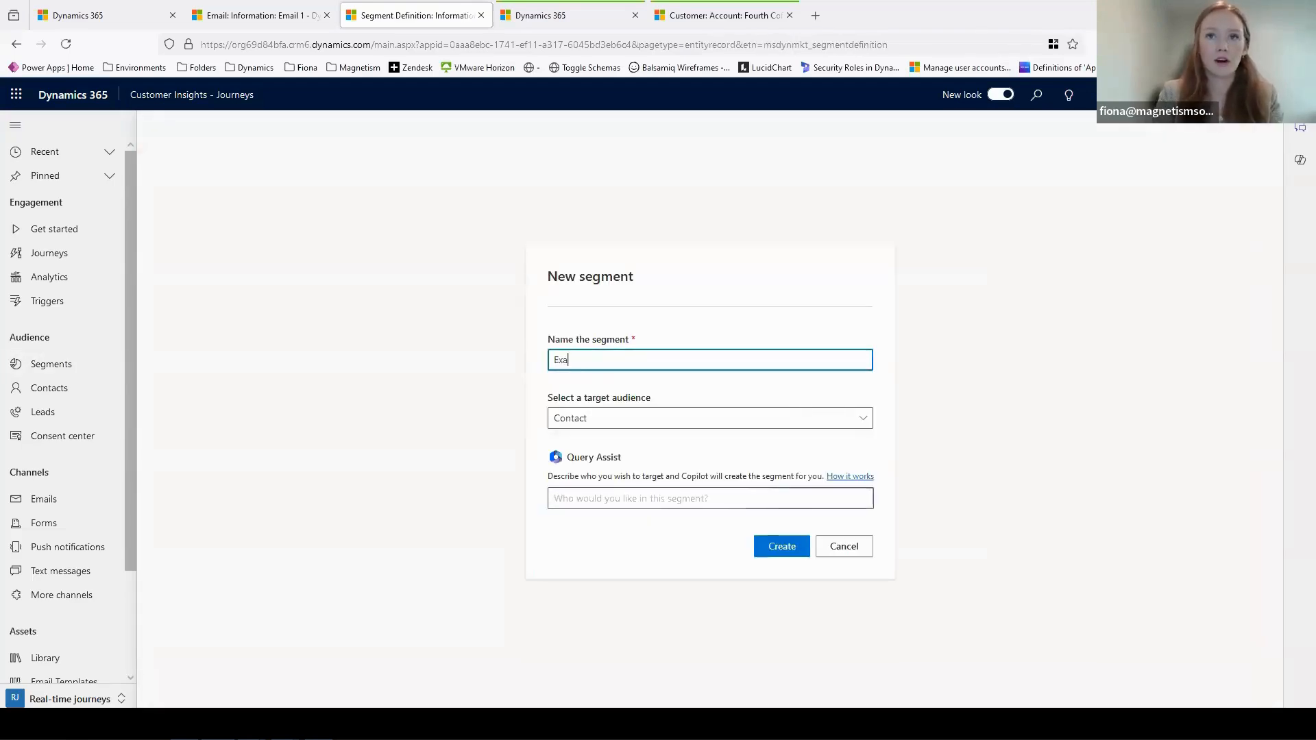
pyautogui.write('mple Segment')
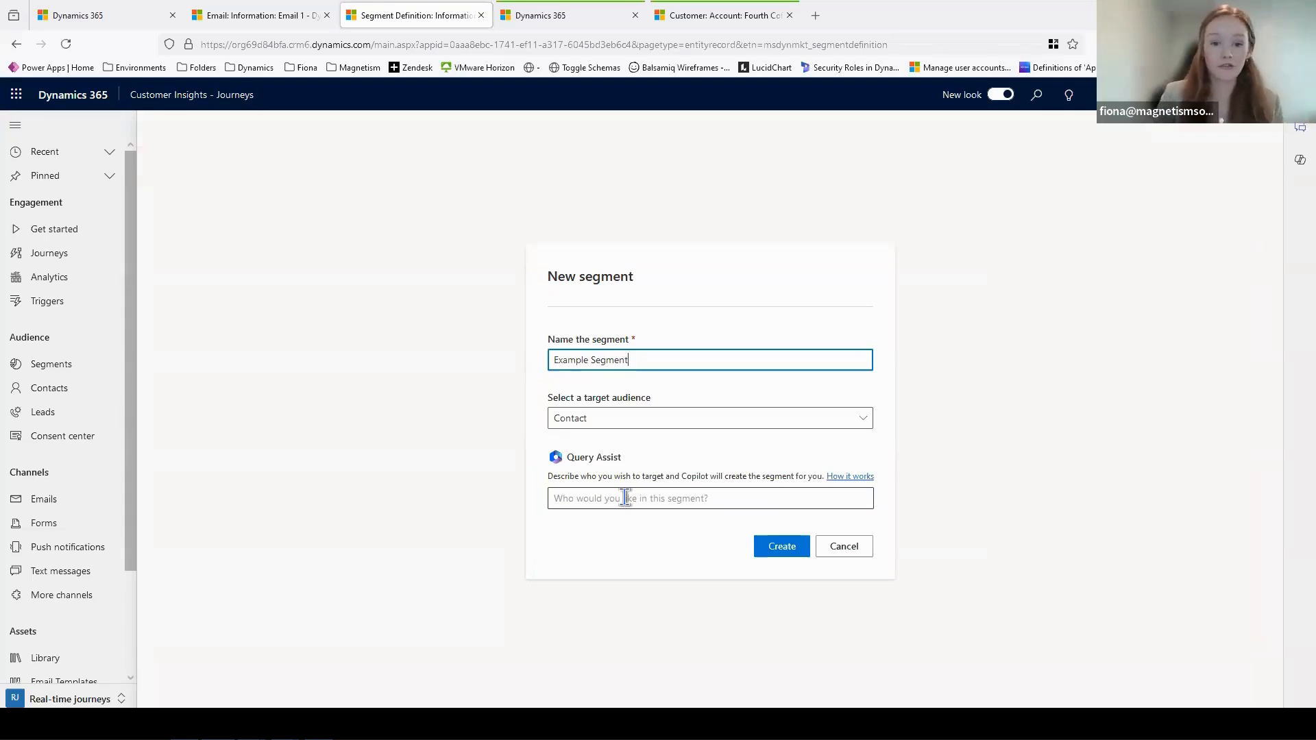
pyautogui.click(625, 498)
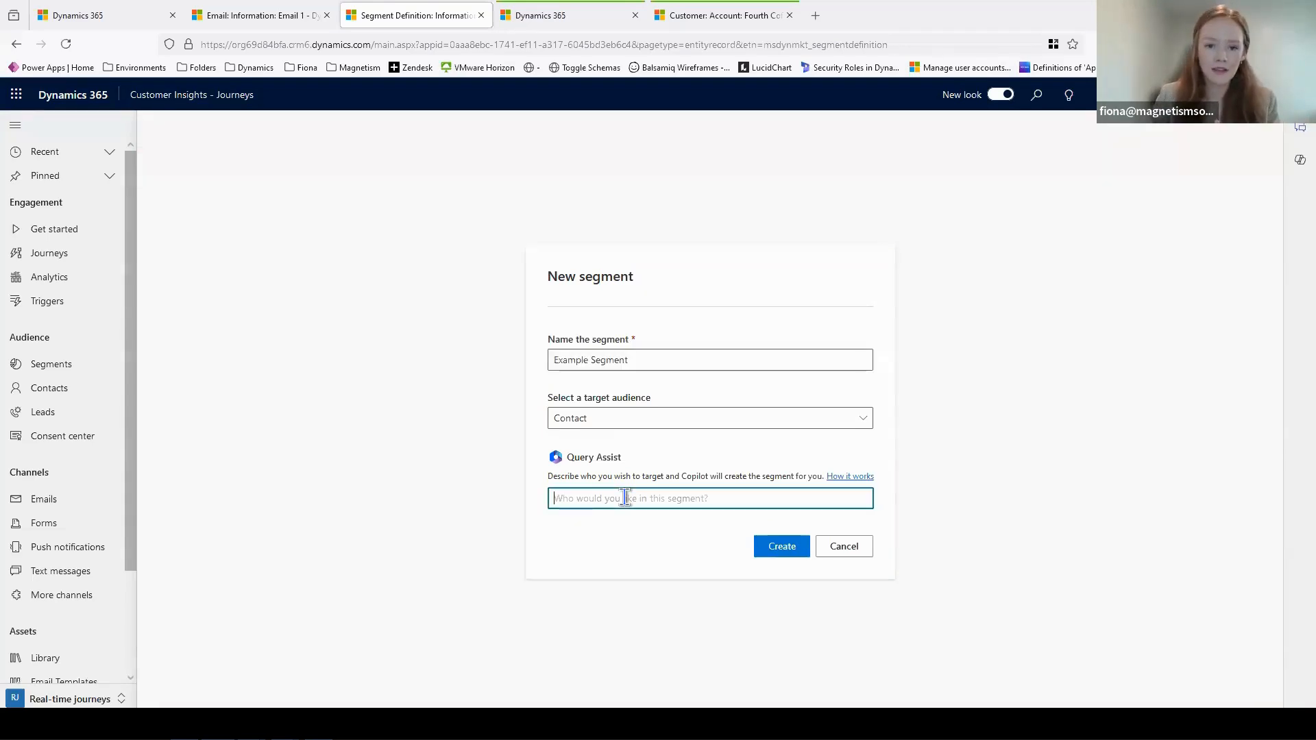
pyautogui.write('Contat')
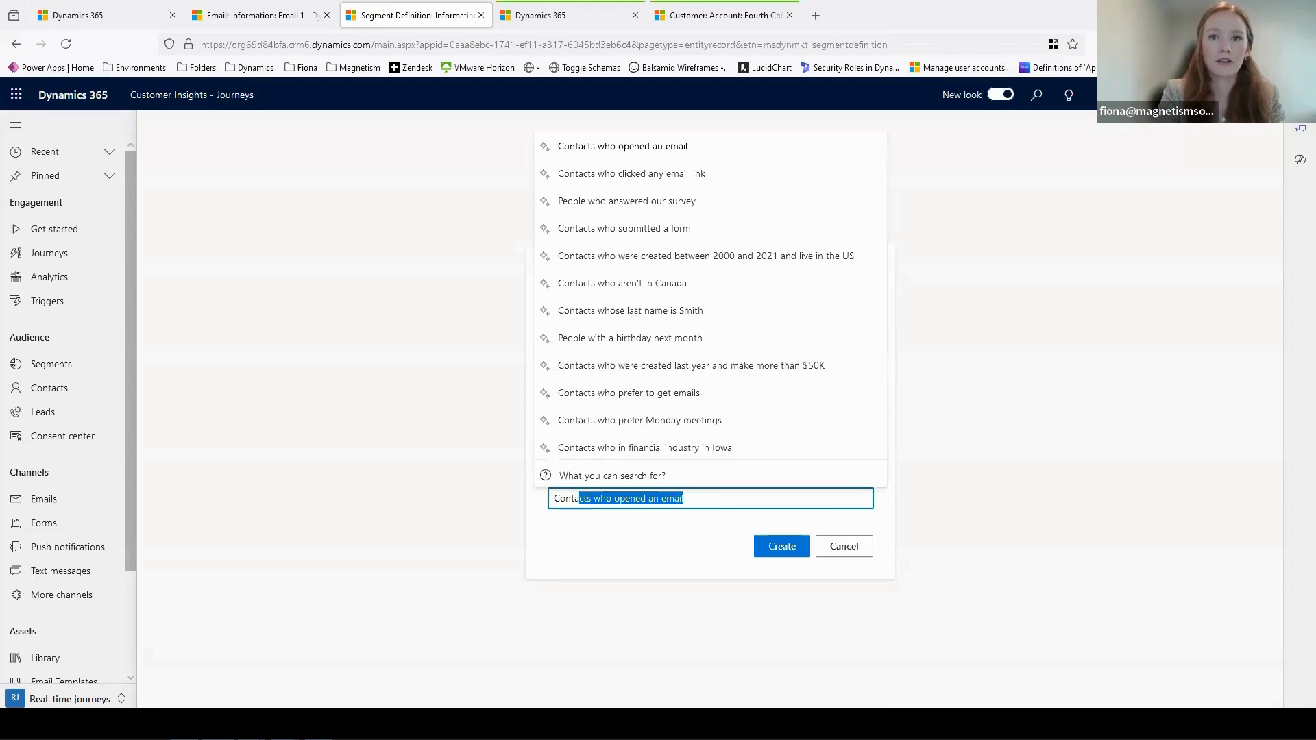
pyautogui.write('c')
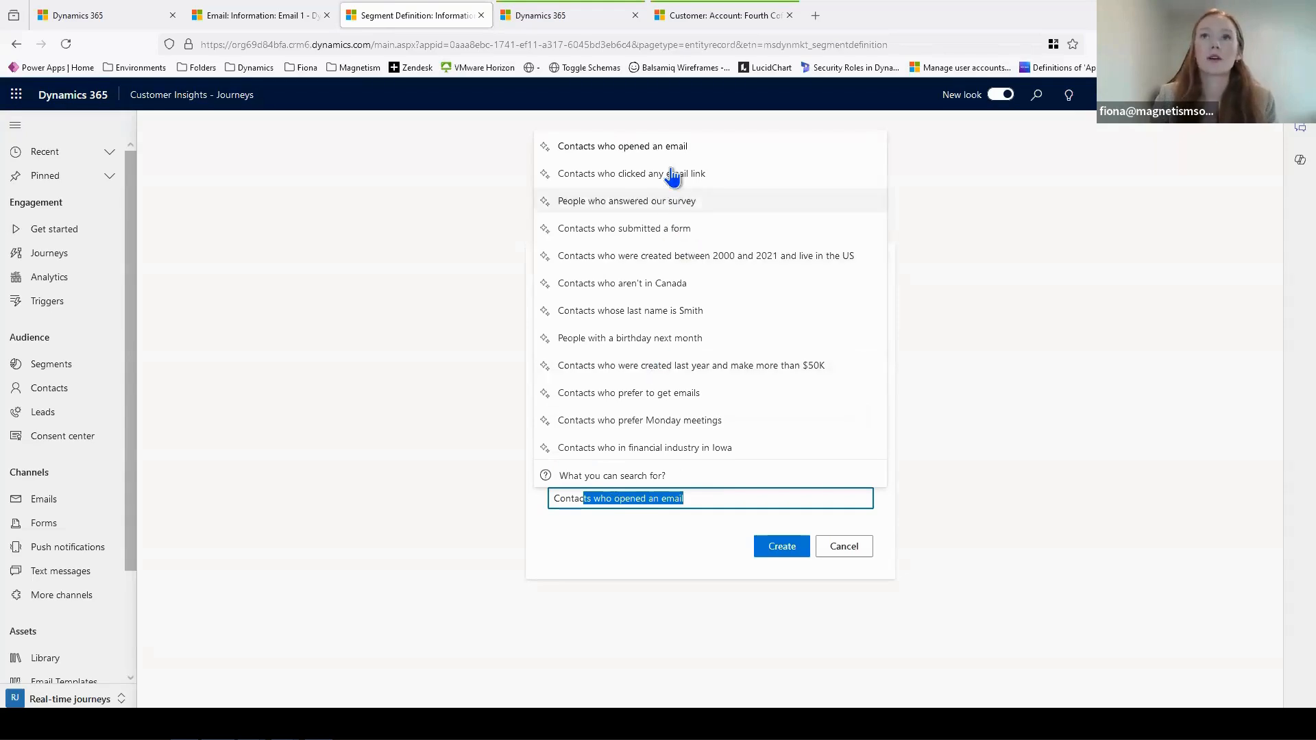
pyautogui.click(670, 156)
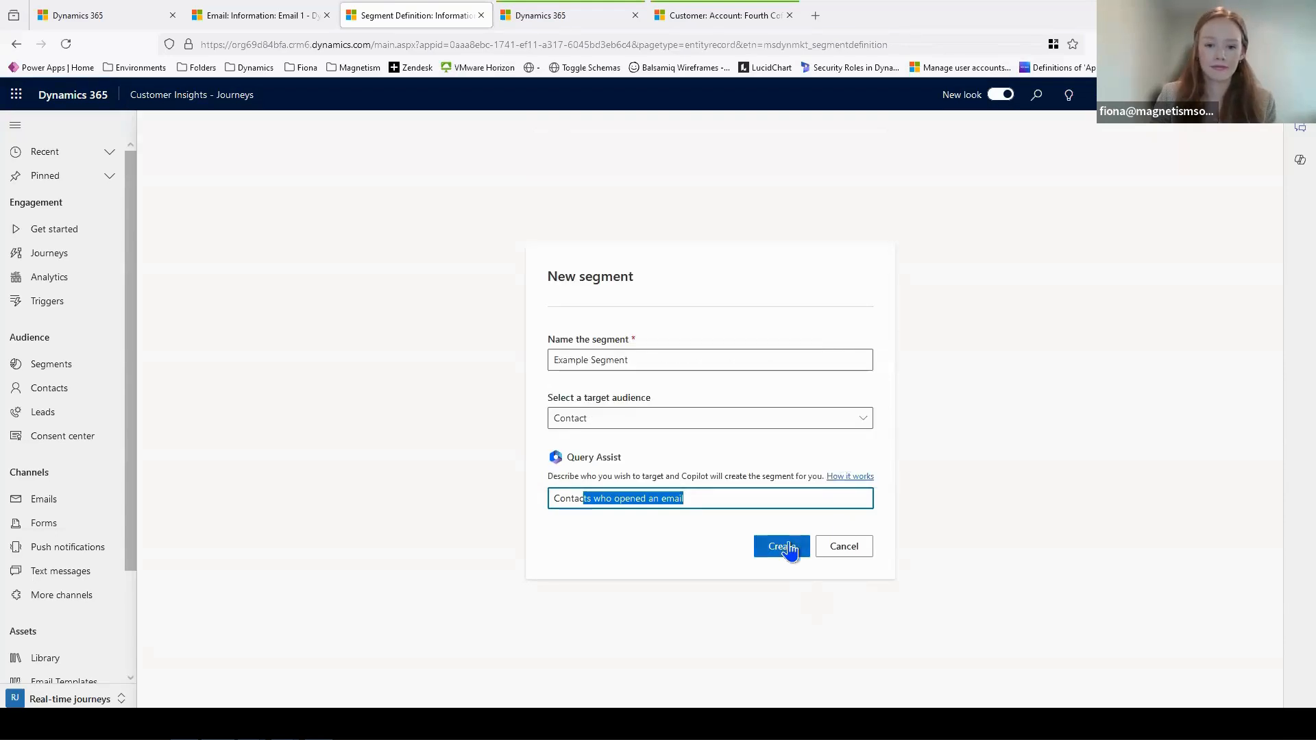
pyautogui.click(790, 551)
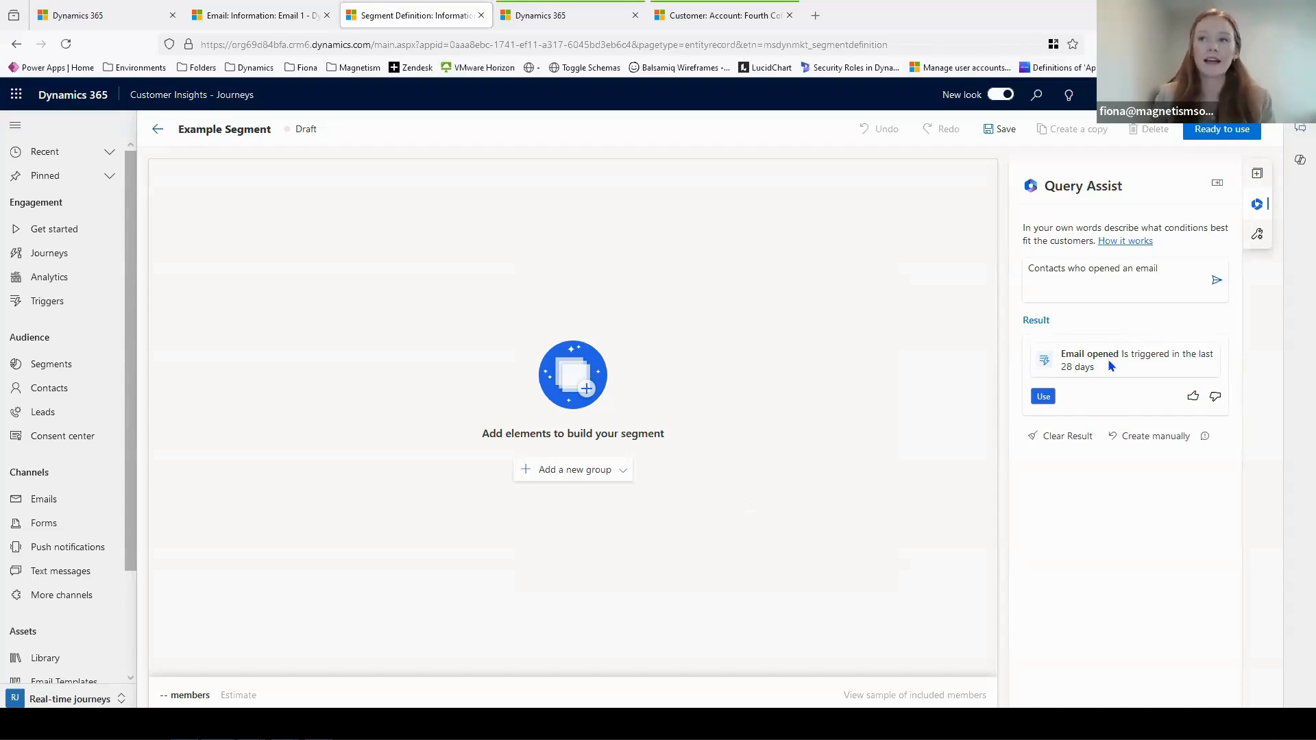
# - Use the suggested Email opened condition in the segment, set its email to Email 1, and save the segment
pyautogui.click(1043, 398)
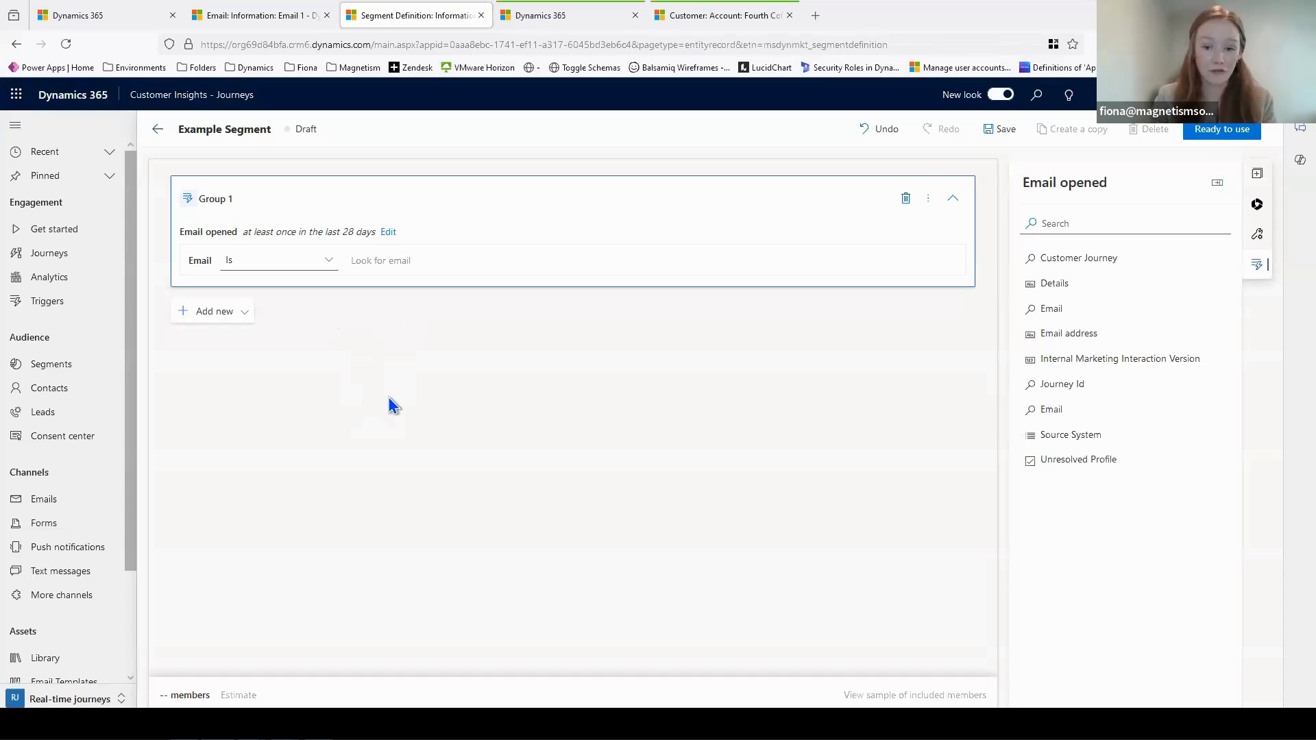
pyautogui.click(383, 259)
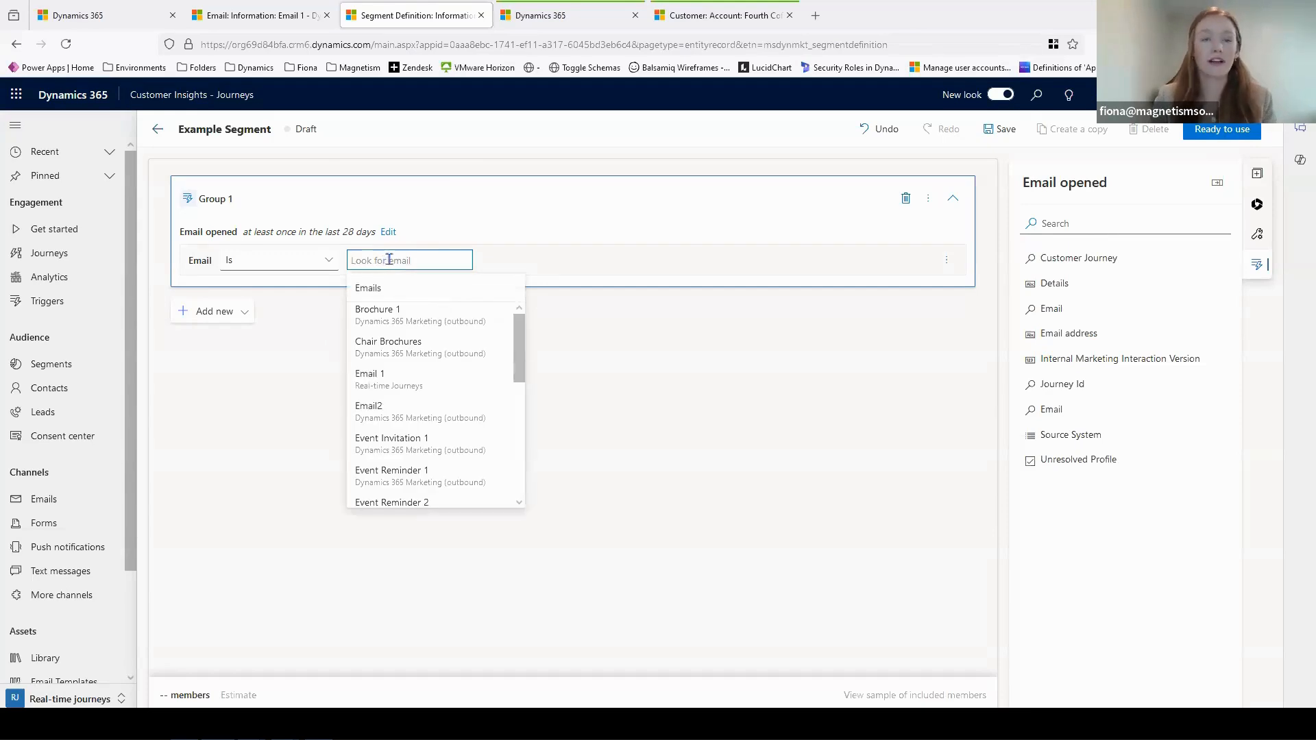
pyautogui.click(404, 378)
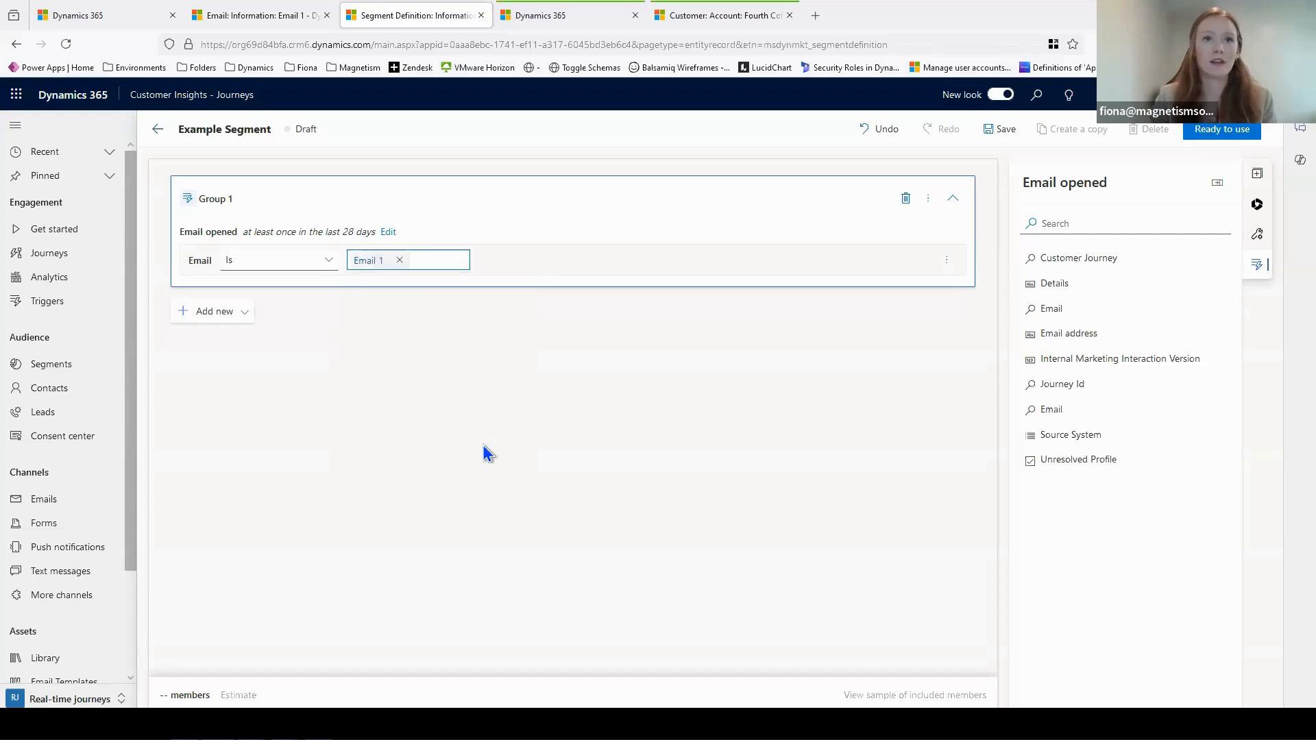
pyautogui.click(1000, 130)
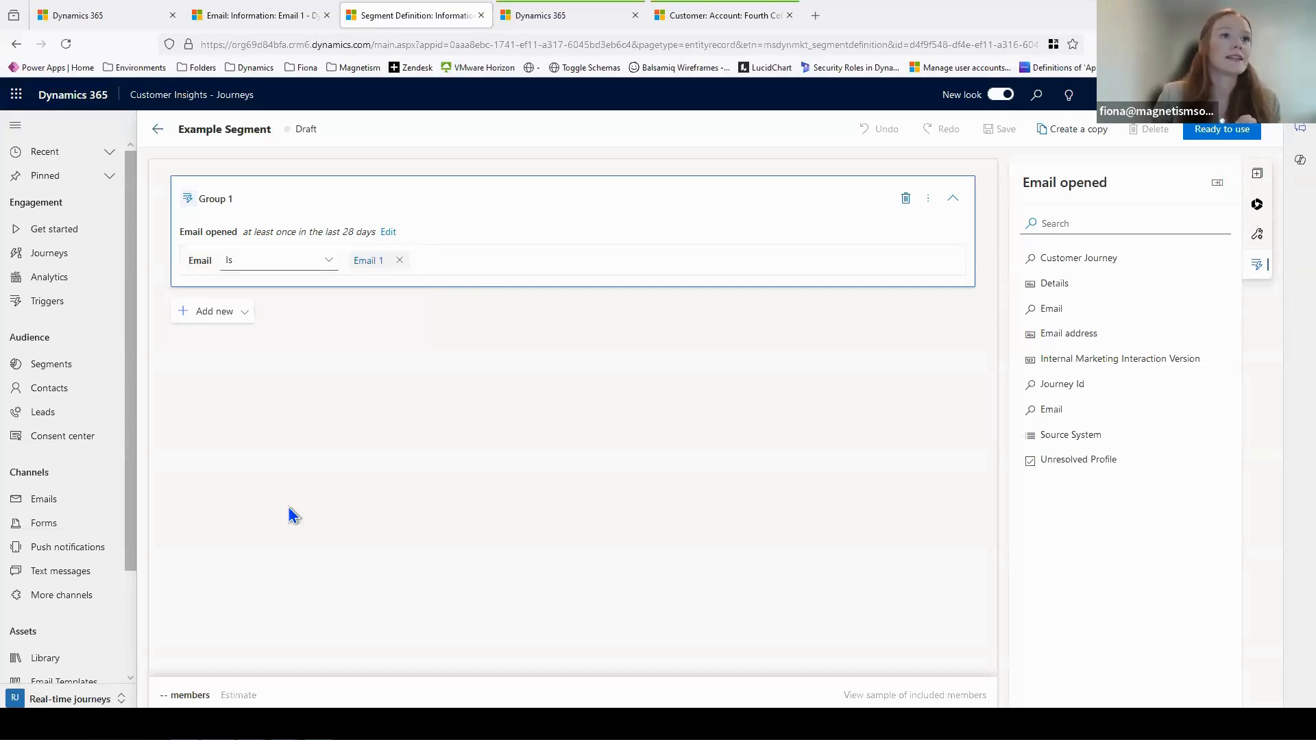
# - Start a new Copilot journey from the example that sends event registrants a reminder email if they don't check in
pyautogui.click(58, 254)
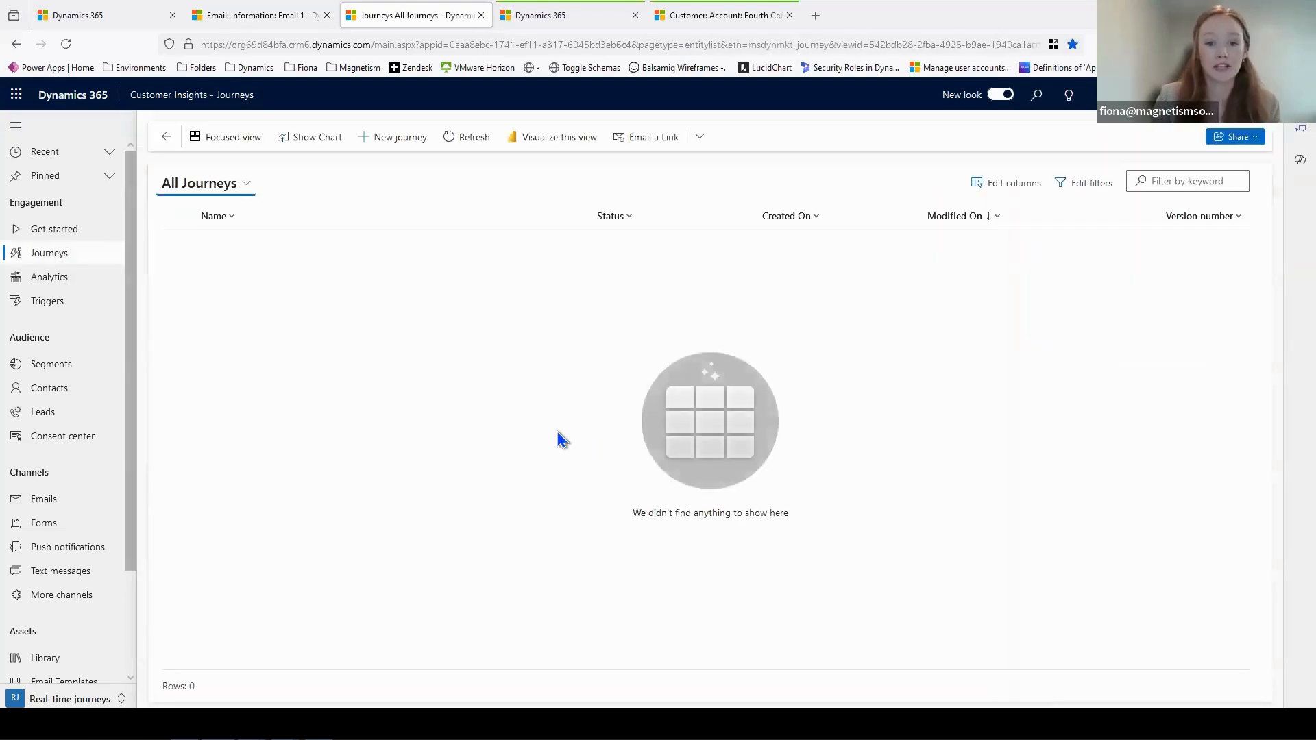
pyautogui.click(381, 137)
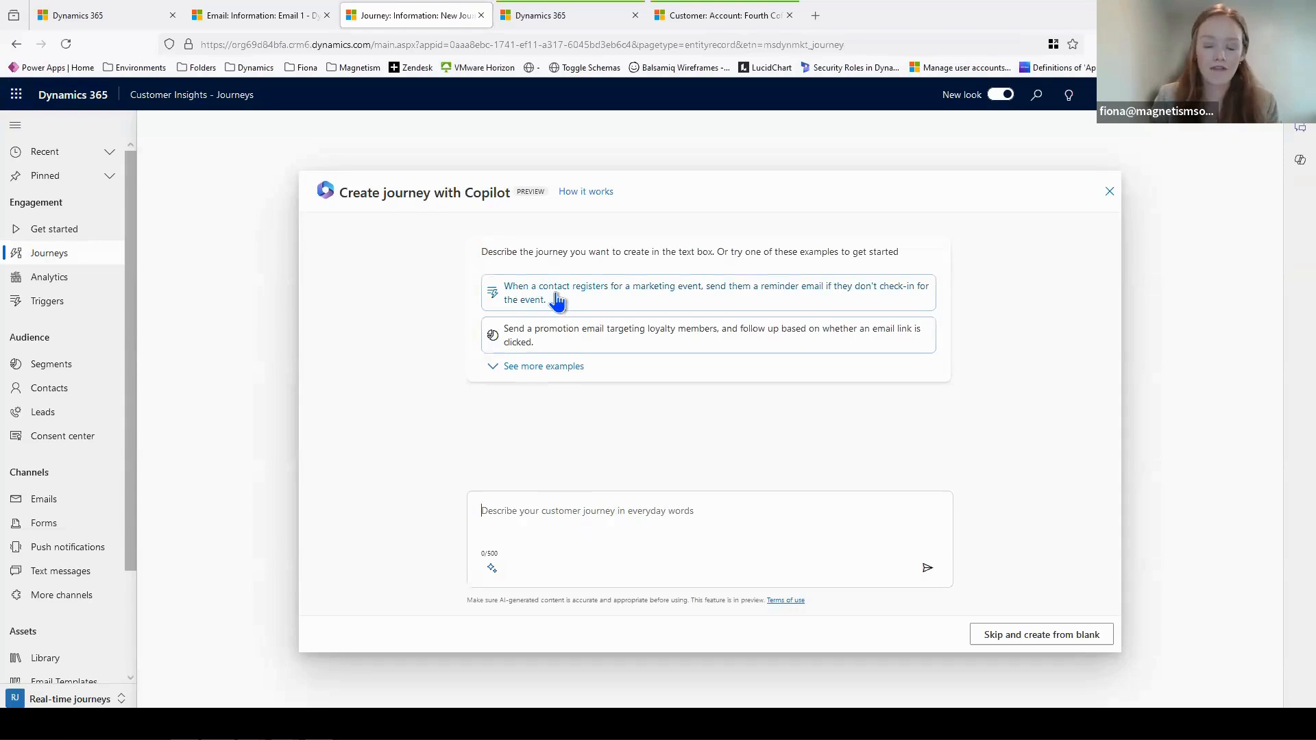
pyautogui.click(556, 296)
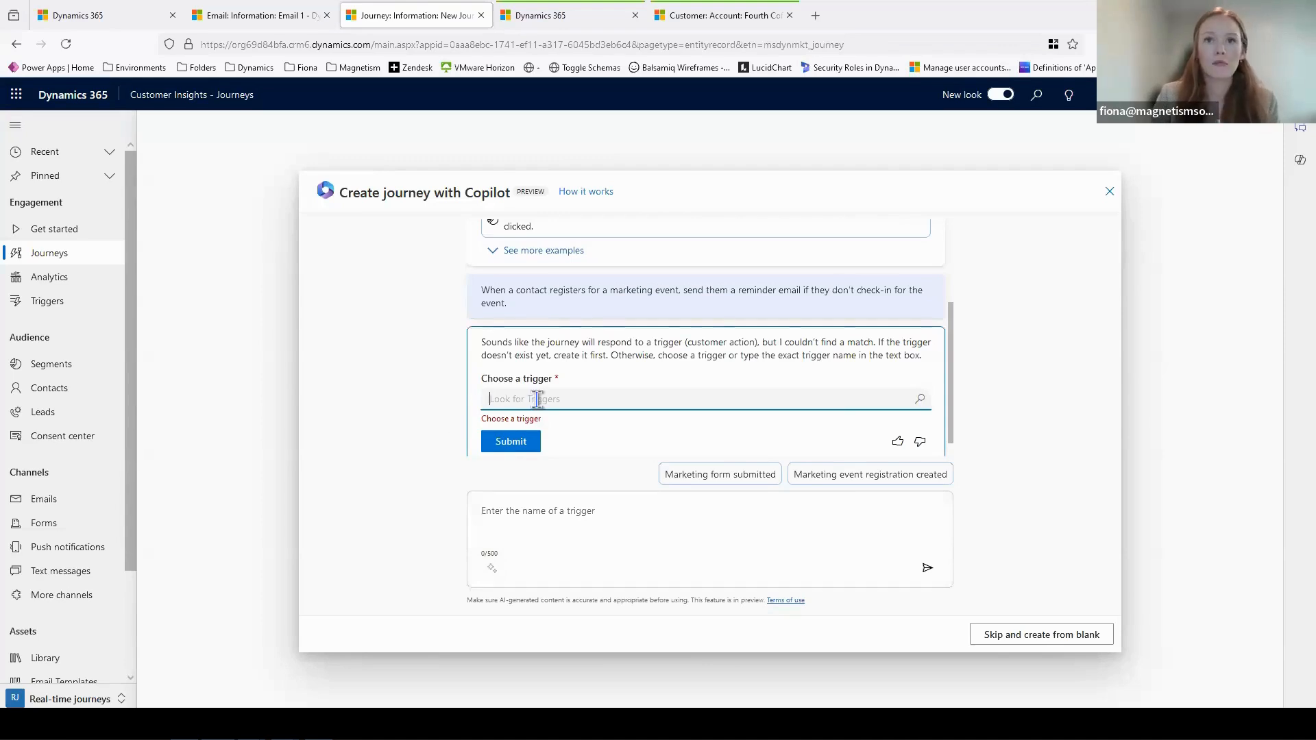
# - Choose Marketing Event Check-in as the trigger and AI Webinar Event as its event, and create the journey Copilot proposes
pyautogui.click(542, 395)
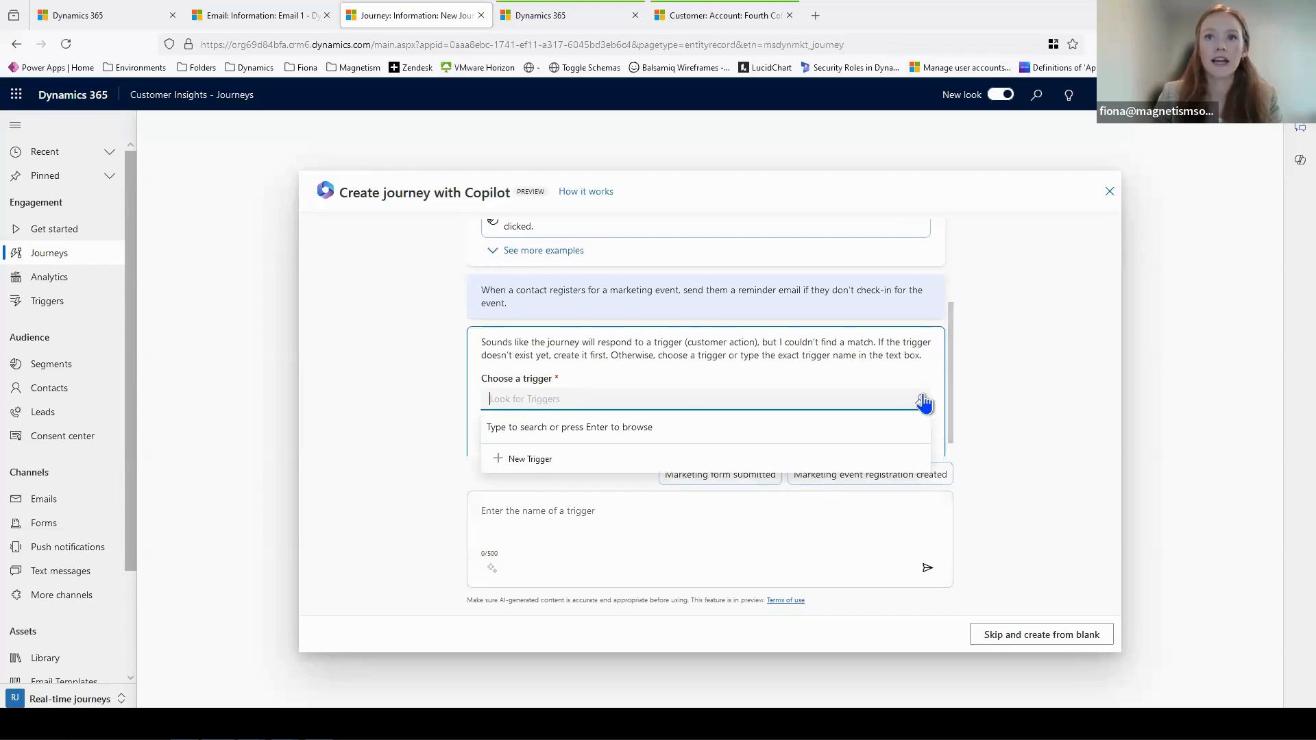
pyautogui.click(920, 402)
pyautogui.scroll(-3, 802, 479)
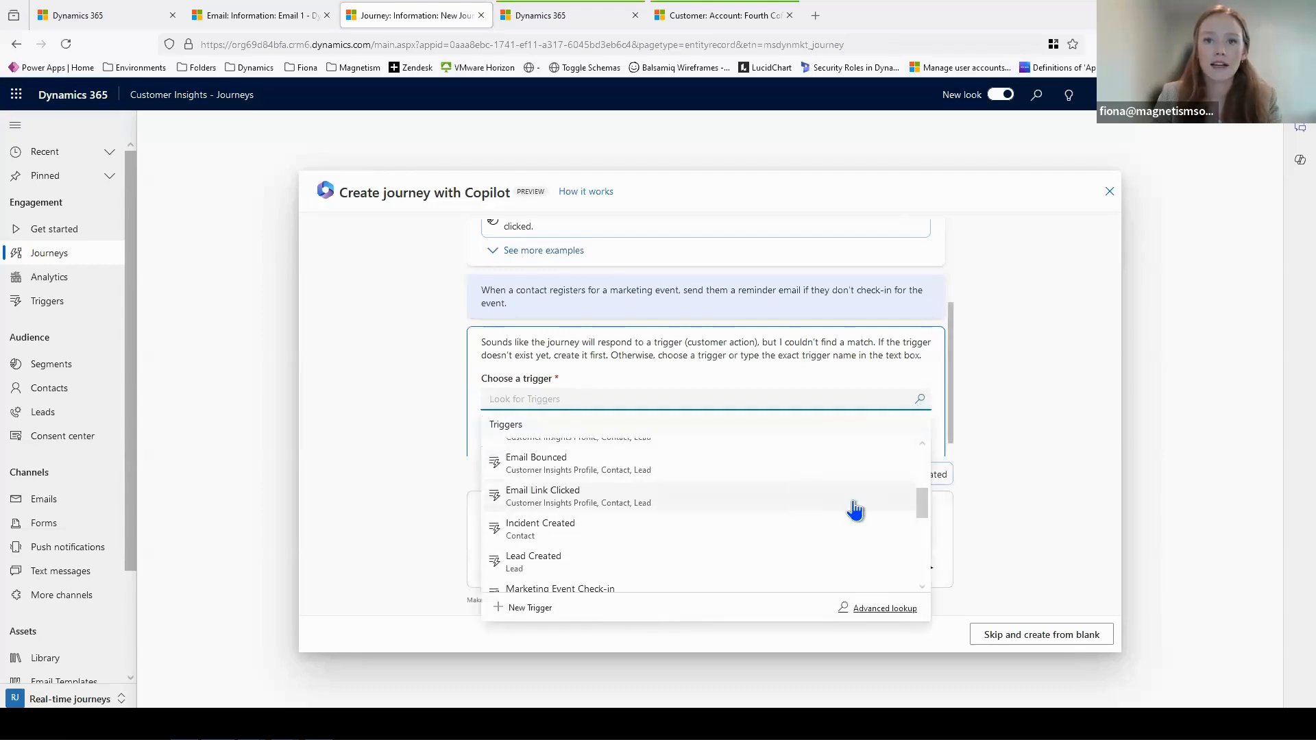
pyautogui.scroll(-2, 850, 507)
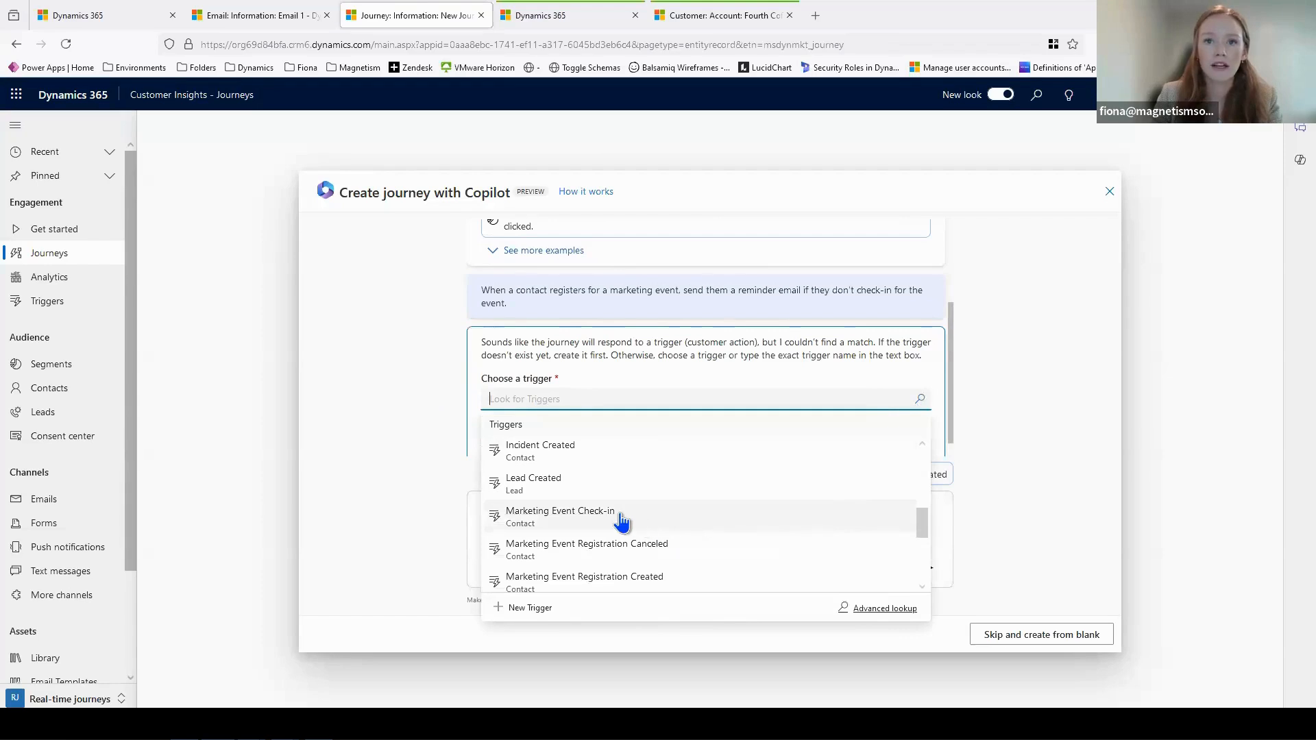
pyautogui.click(620, 518)
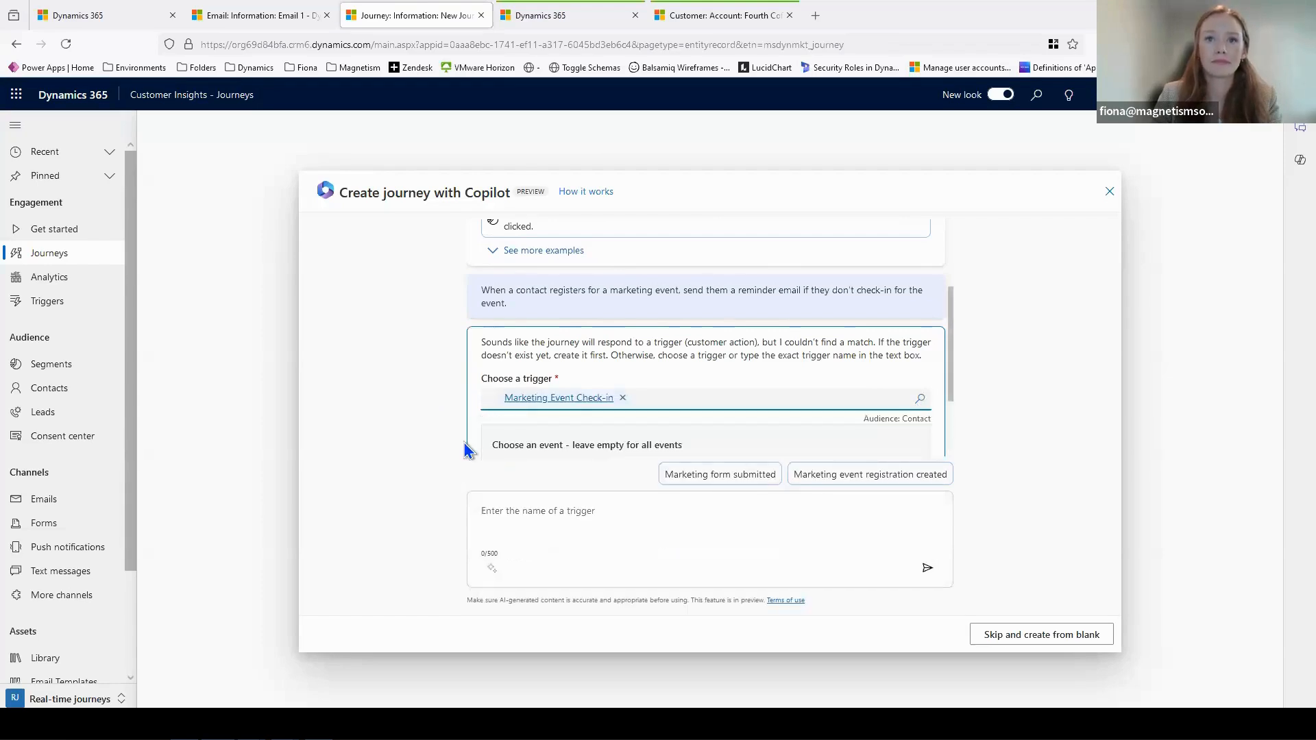
pyautogui.click(554, 370)
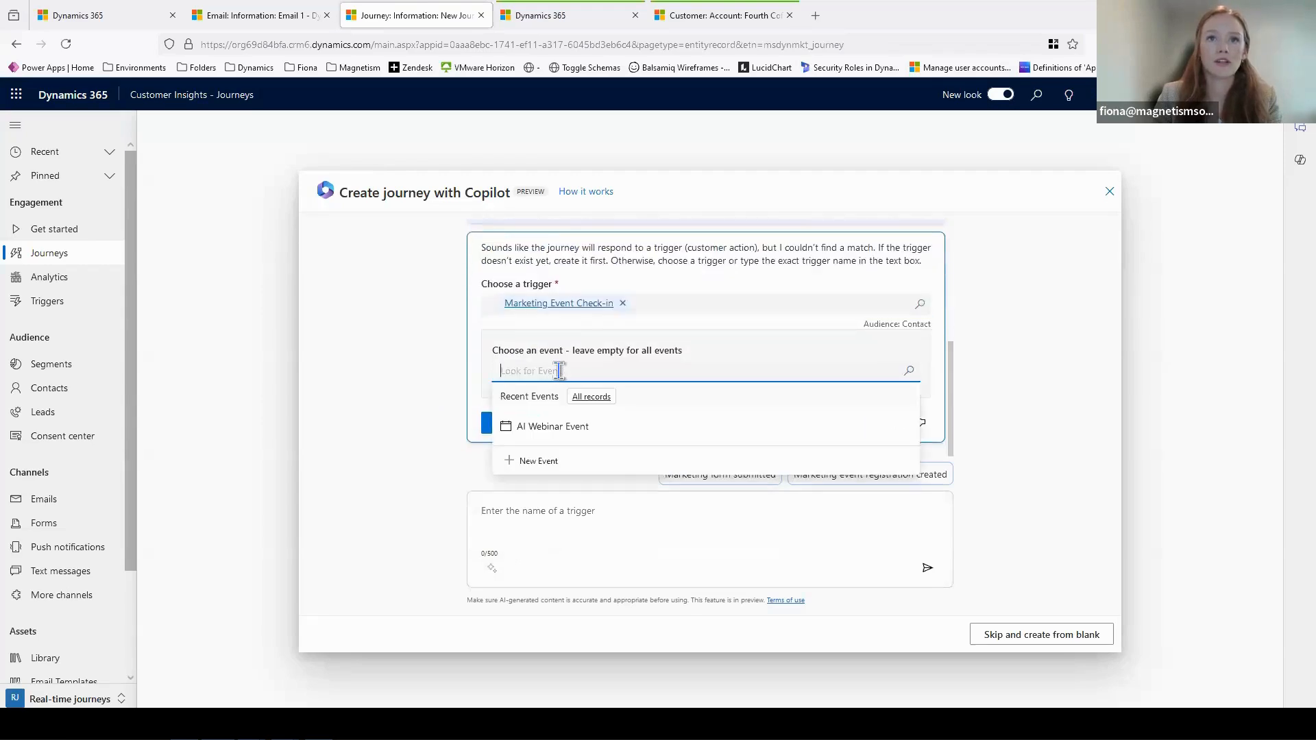
pyautogui.click(568, 426)
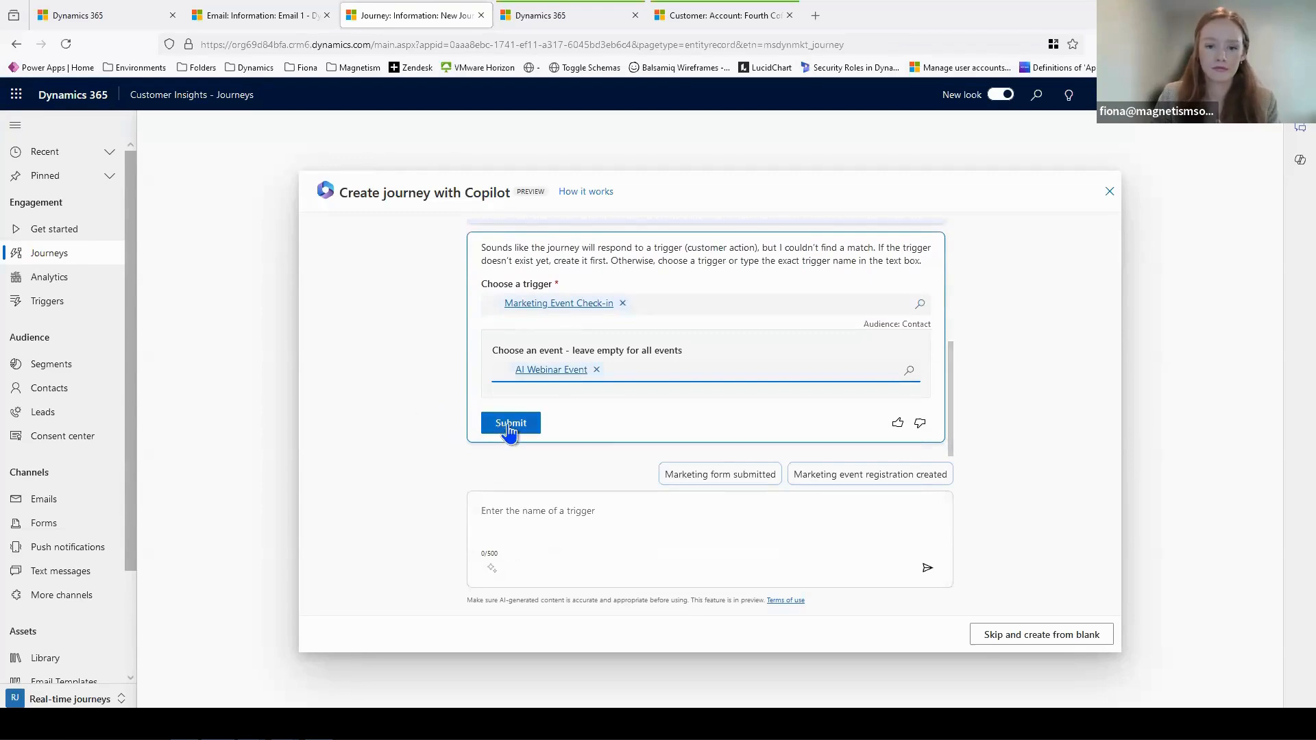
pyautogui.click(510, 423)
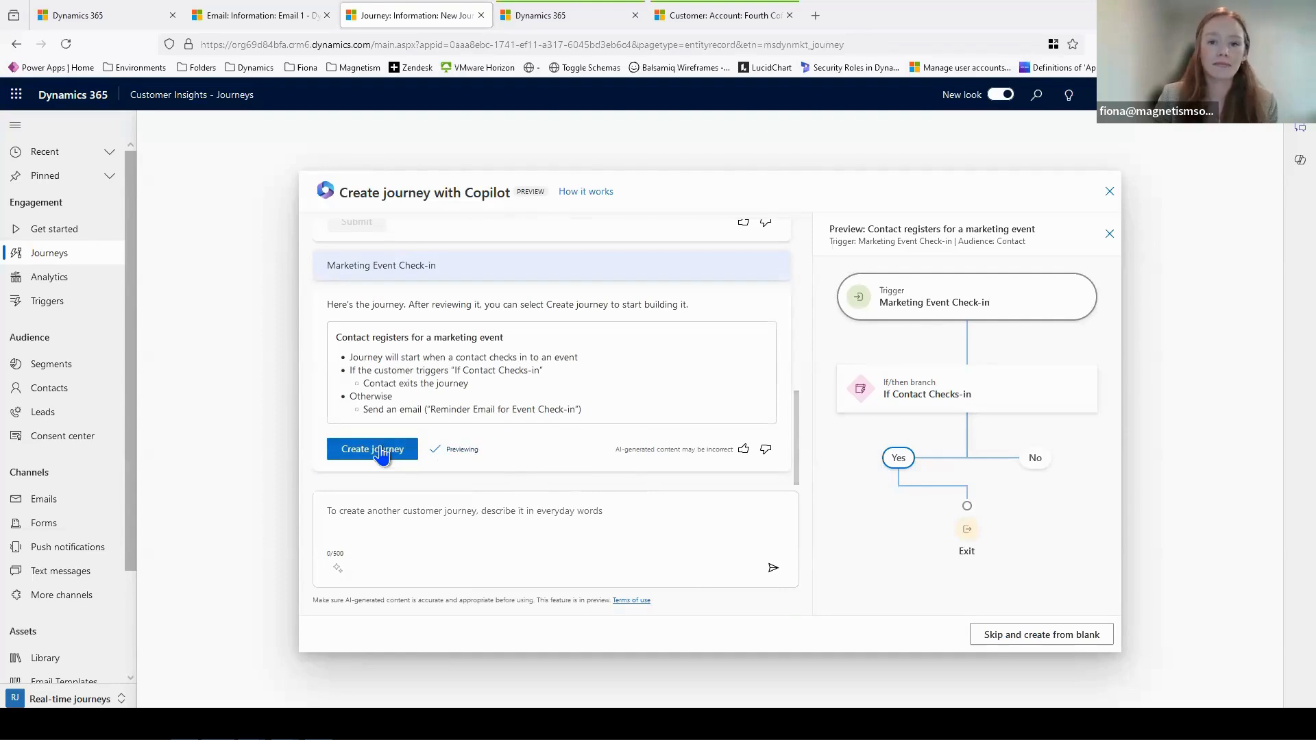
pyautogui.click(373, 450)
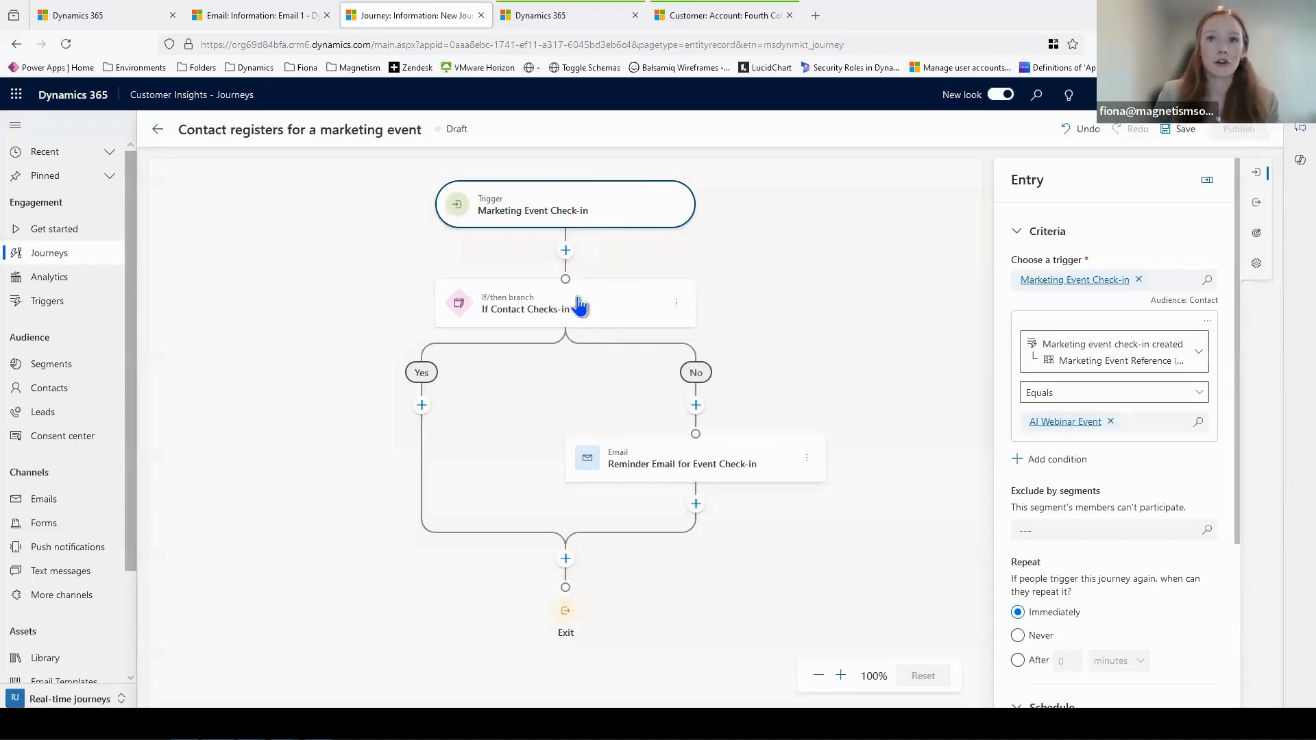
# - Assign Reminder Email to the email step in the journey's No branch, save the journey, and show its Entry settings
pyautogui.click(661, 457)
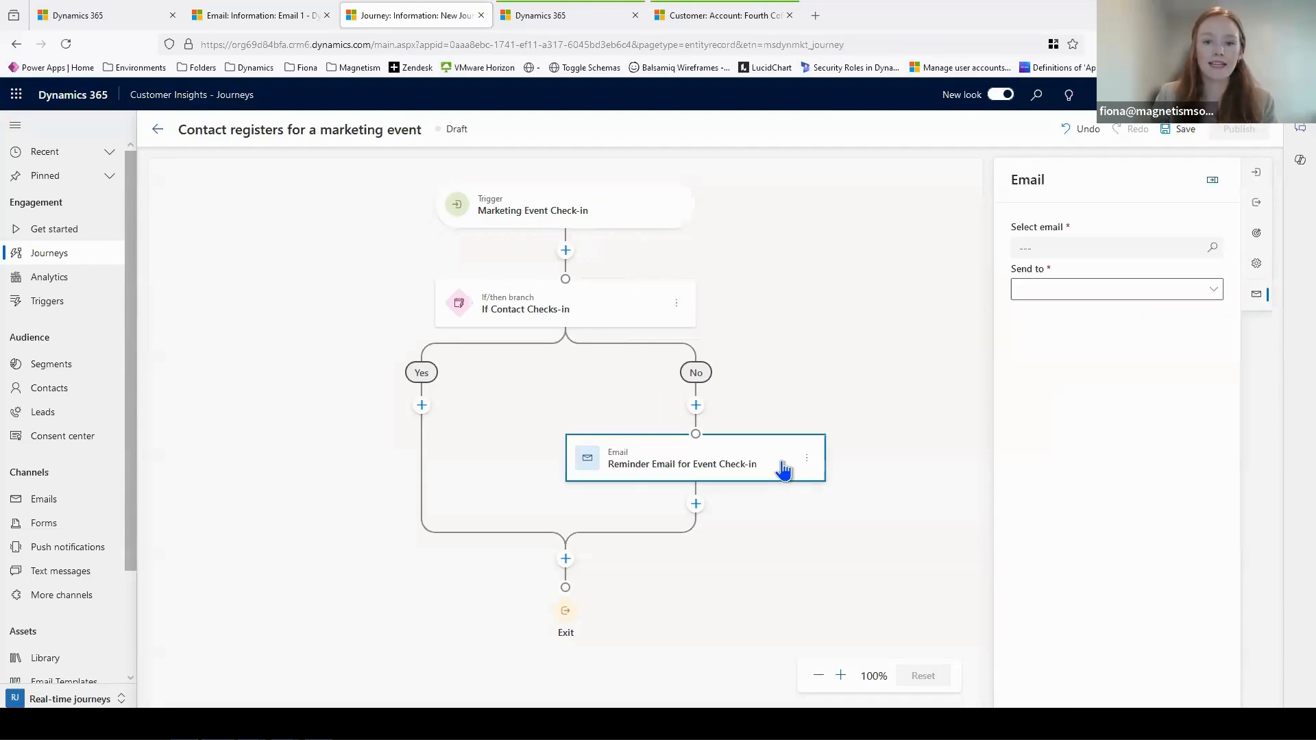
pyautogui.click(1074, 247)
pyautogui.click(1064, 338)
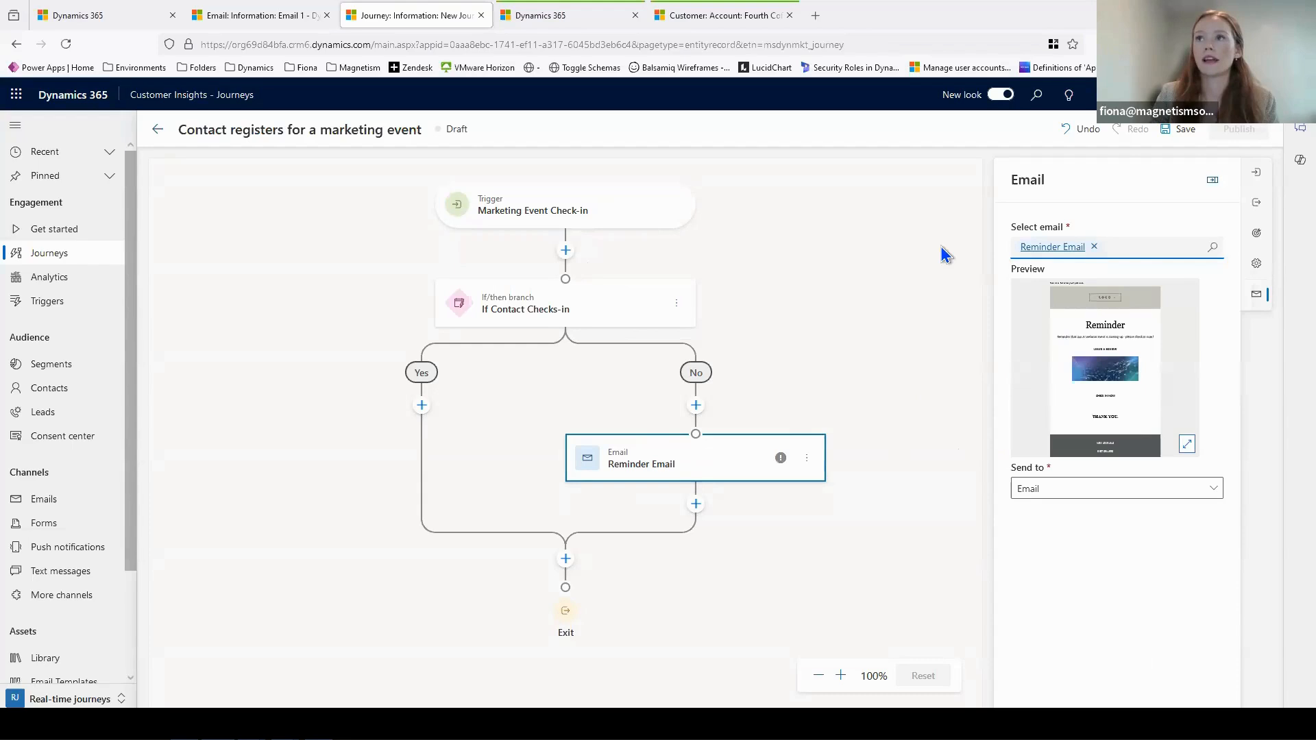
pyautogui.click(1178, 128)
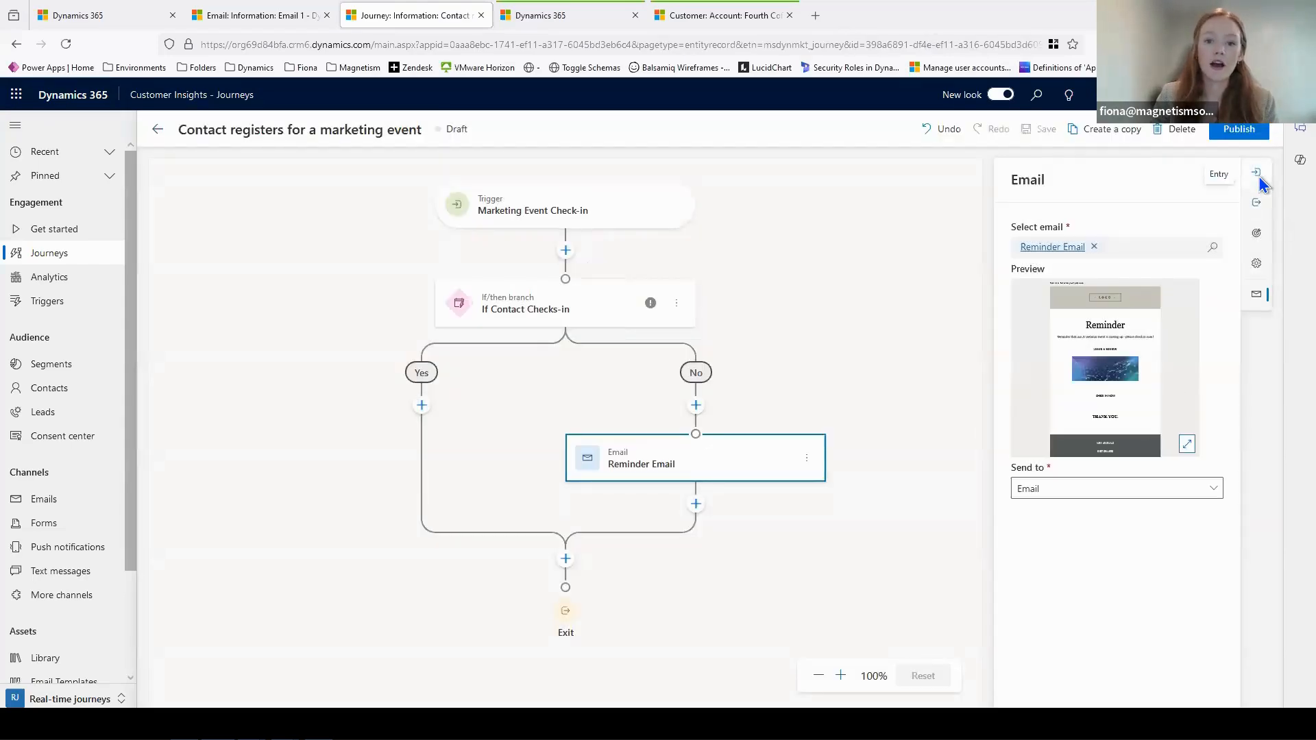
pyautogui.click(1257, 173)
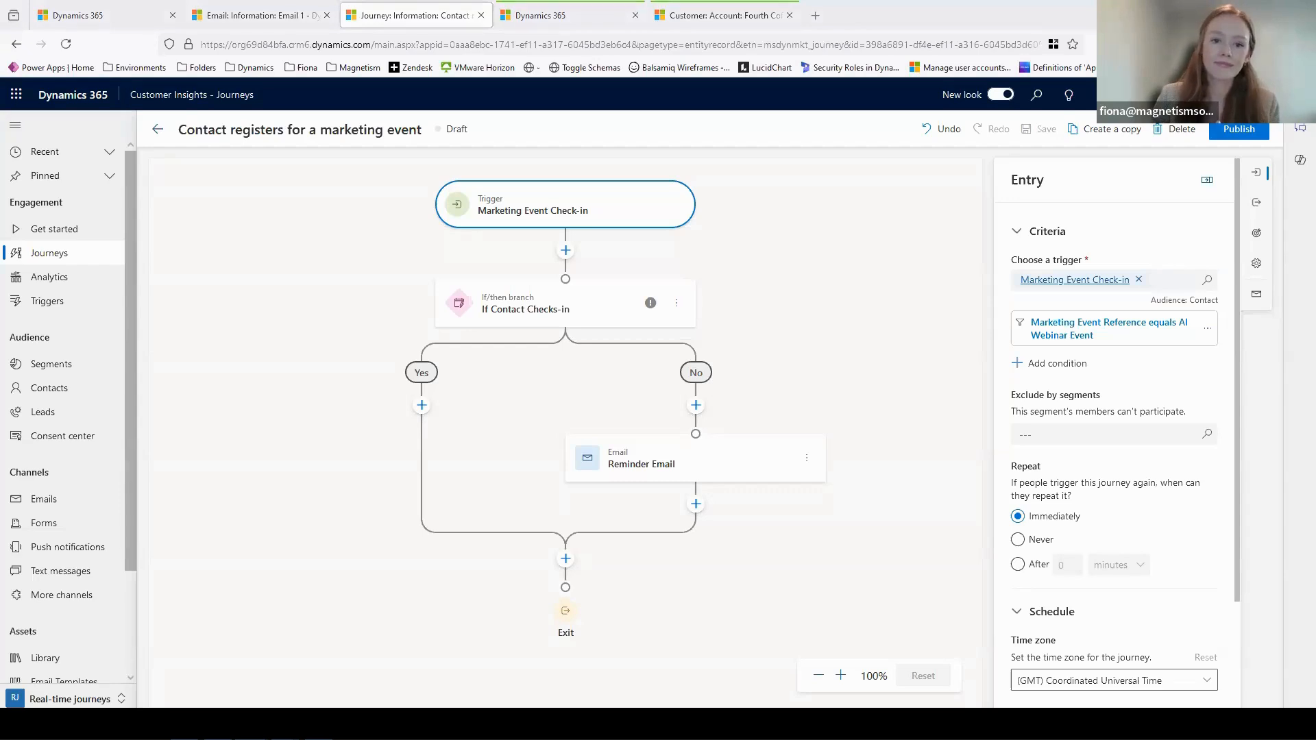
# - Switch to the Sales Hub Copilot page already open in the browser and have Copilot show the sales pipeline
pyautogui.click(548, 12)
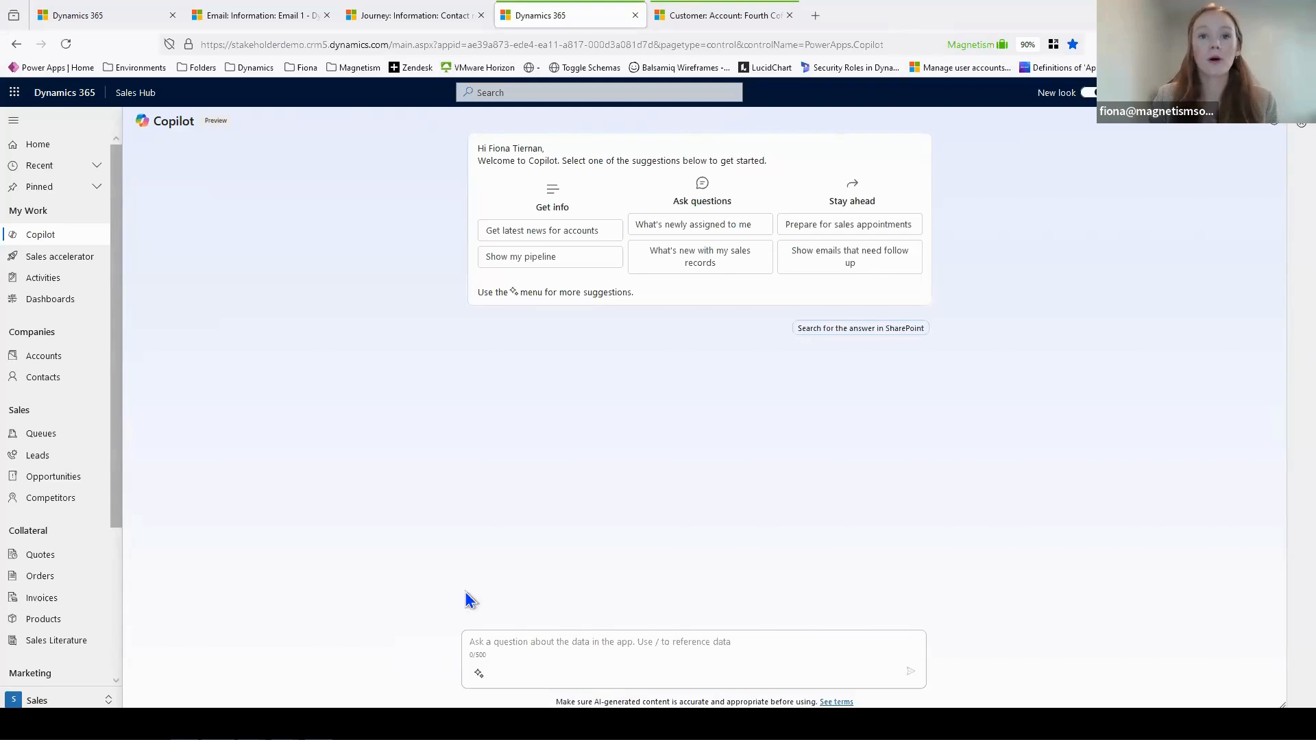
pyautogui.click(479, 674)
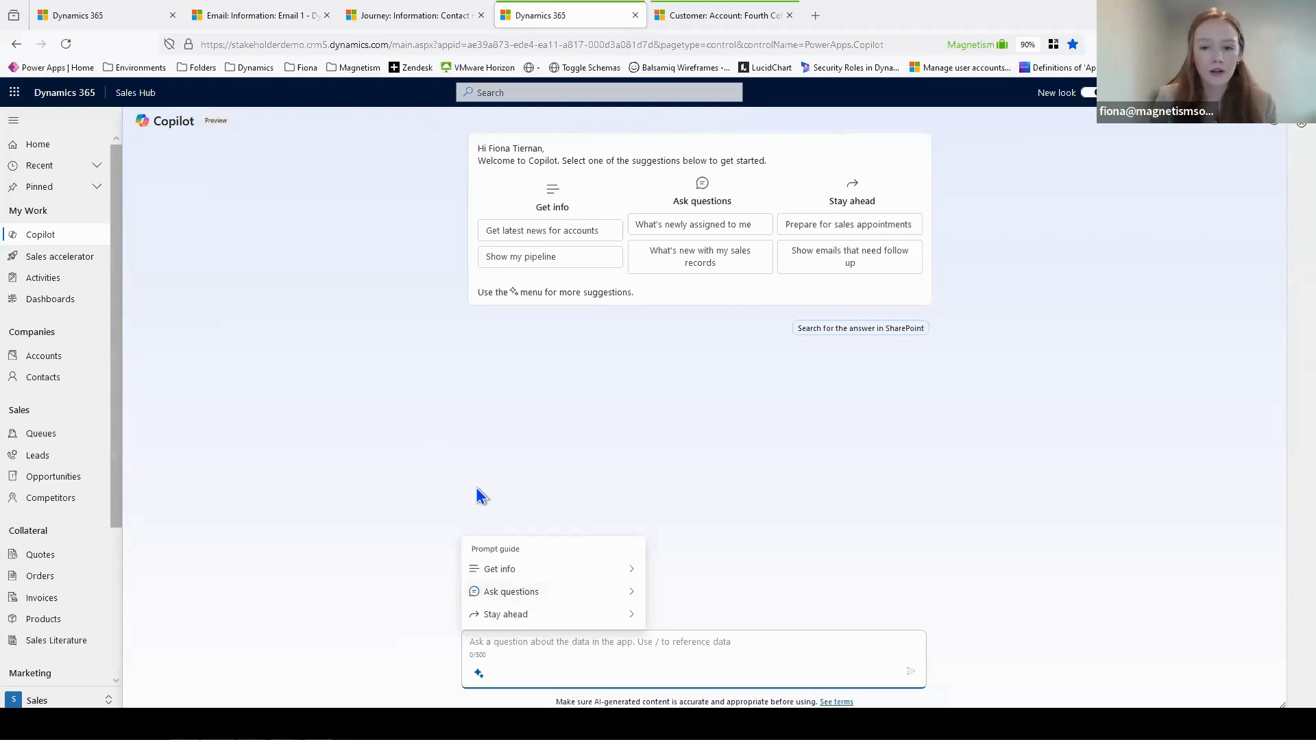
pyautogui.click(525, 262)
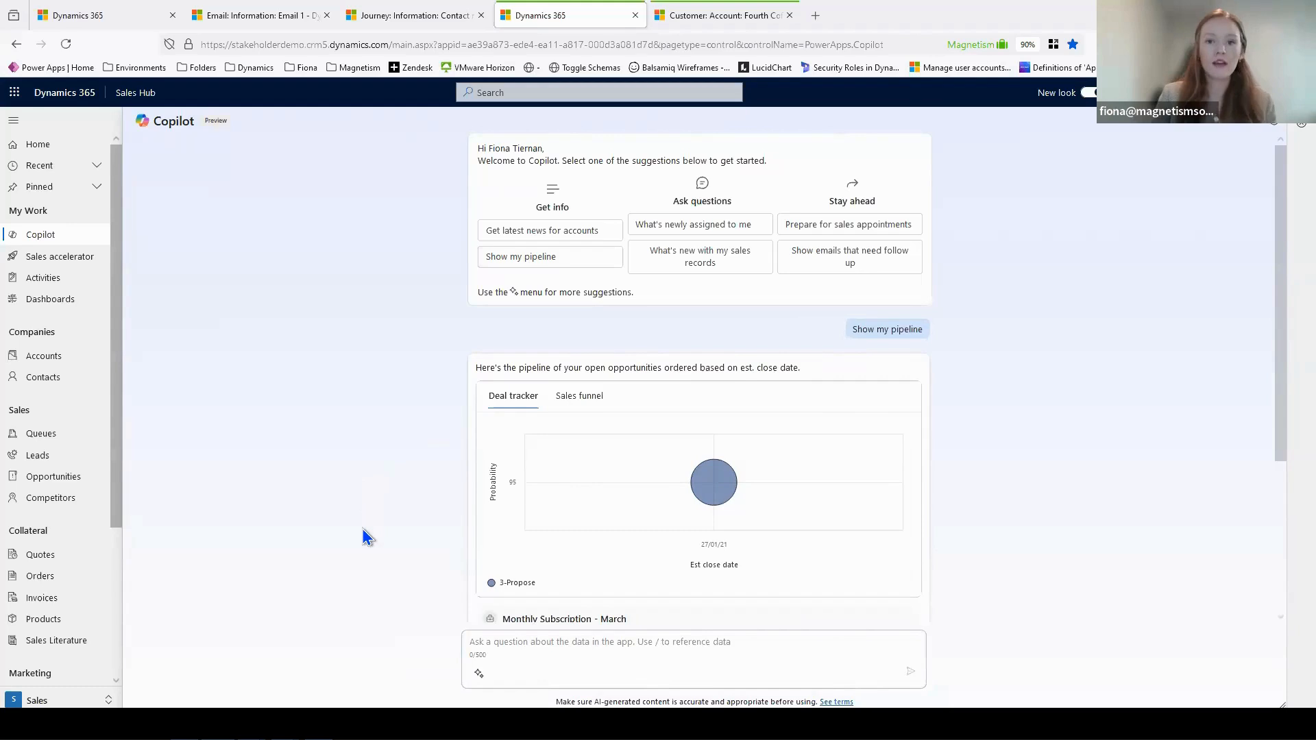
# - Ask Copilot "When is my next appointment with Fourth Coffee (sample)?", inserting the account as a record reference
pyautogui.click(556, 641)
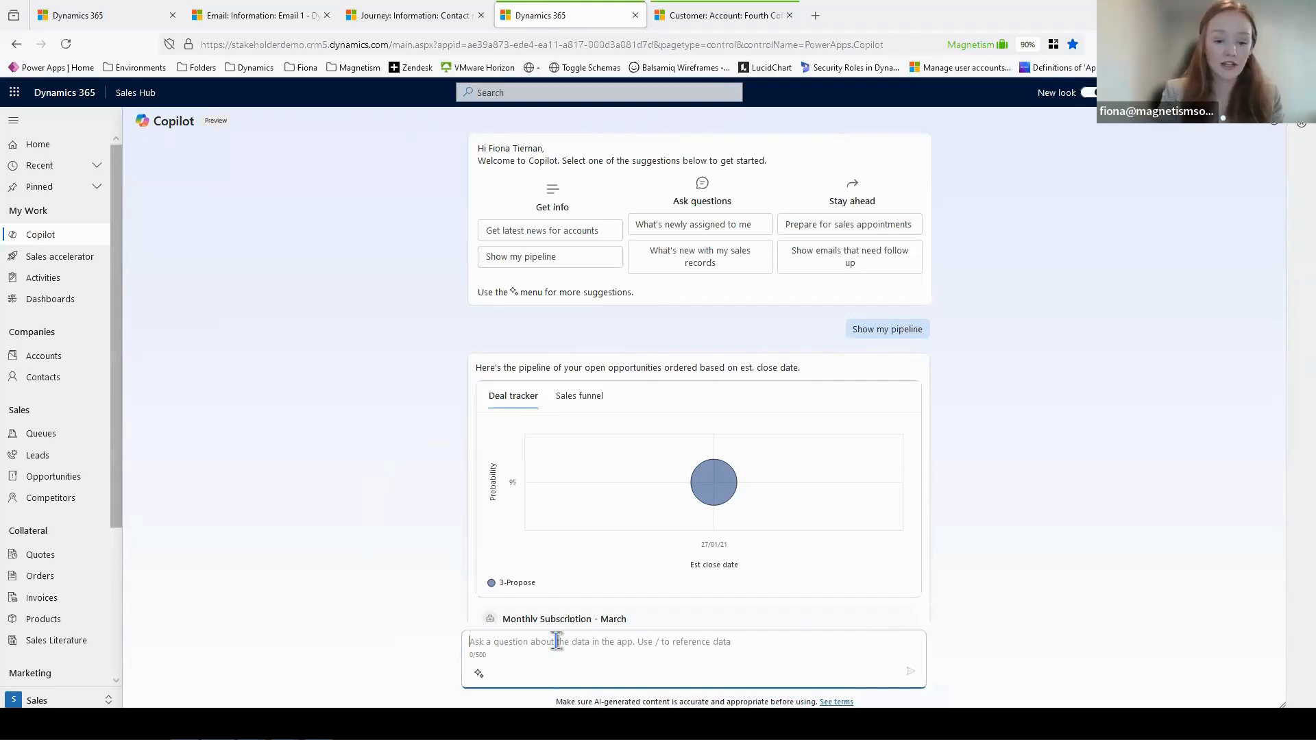
pyautogui.write('When is my n')
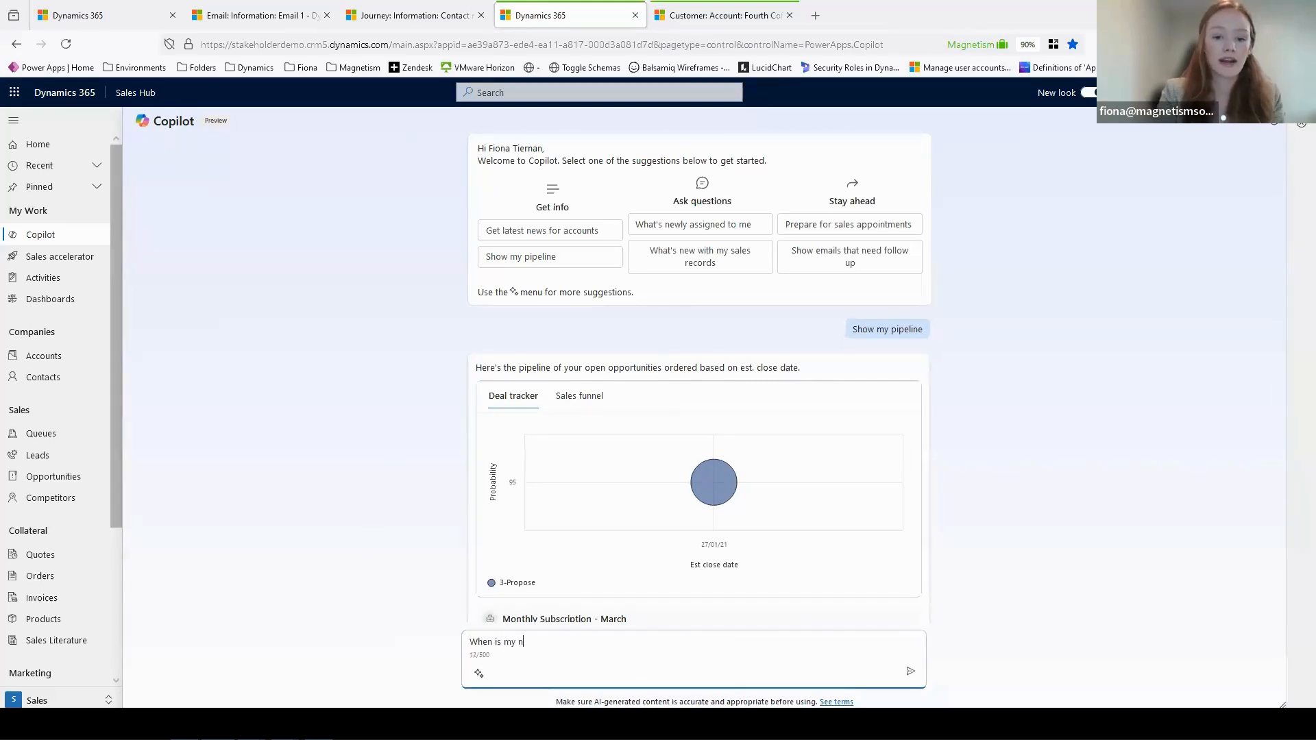
pyautogui.write('ext appointment with /')
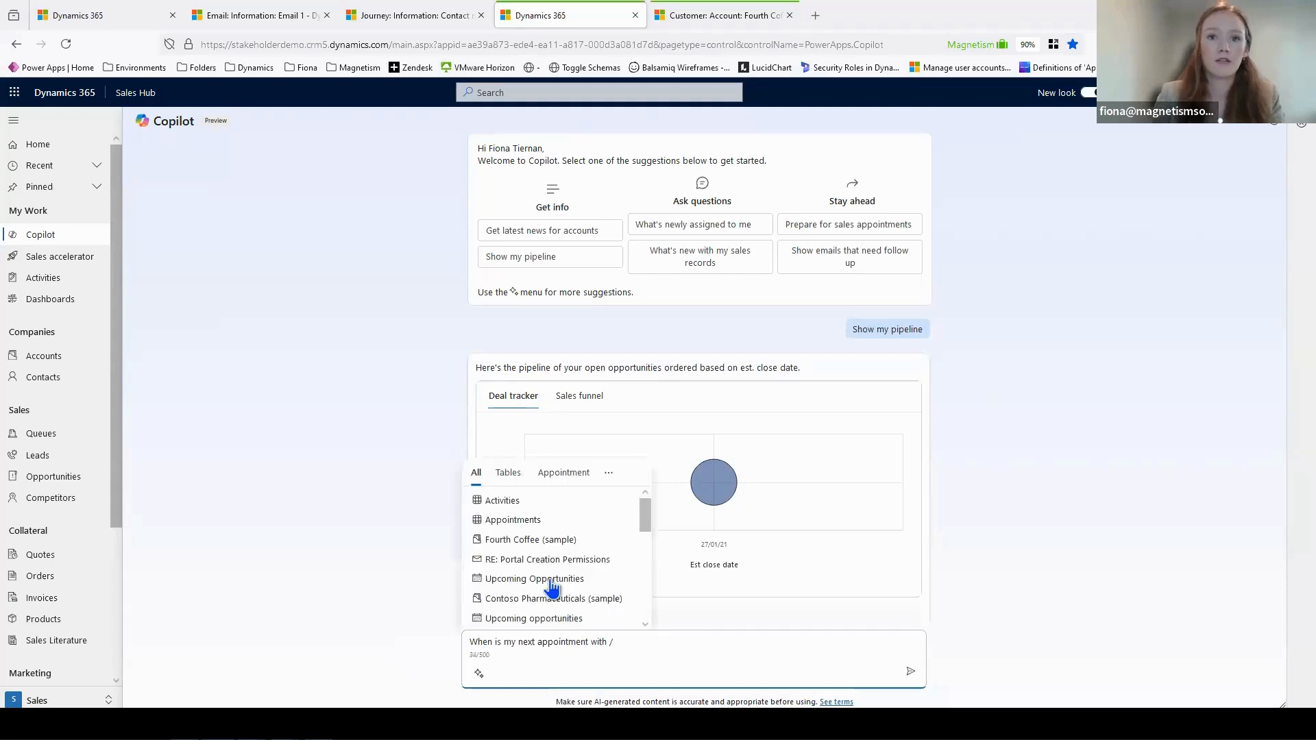
pyautogui.click(548, 541)
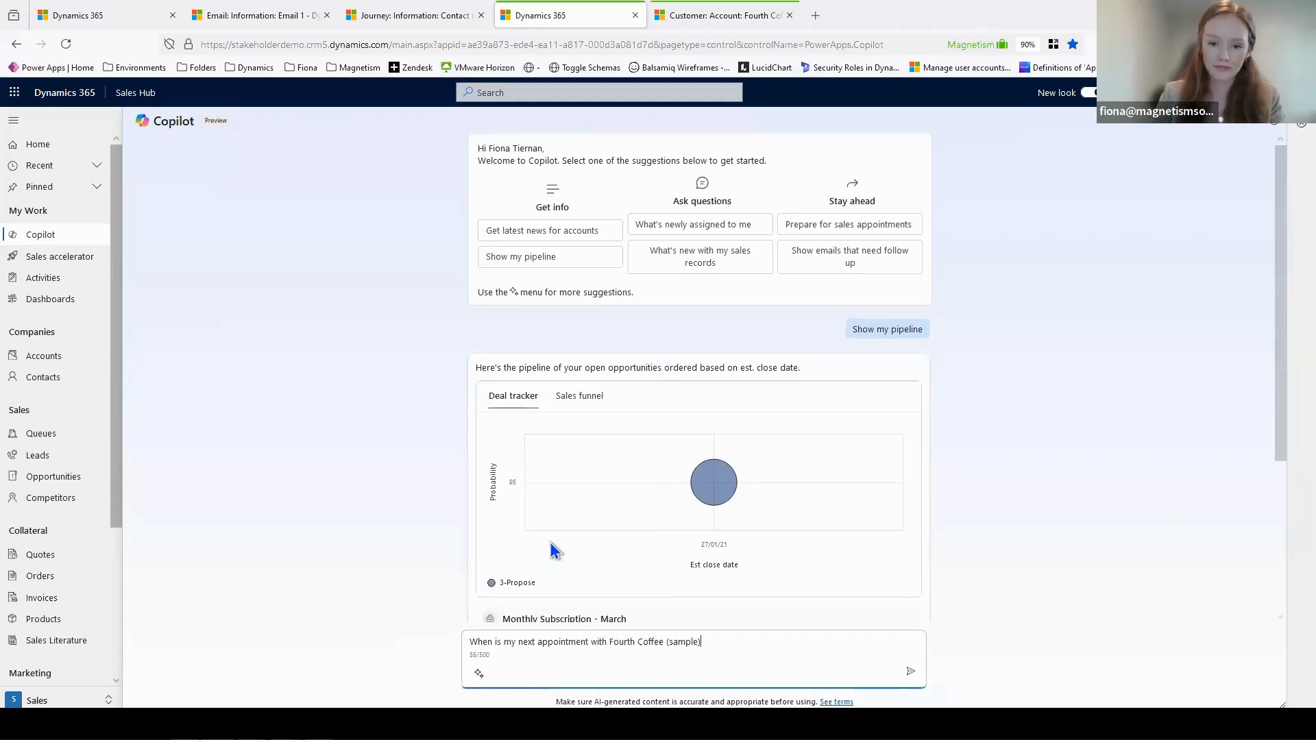
pyautogui.write('?')
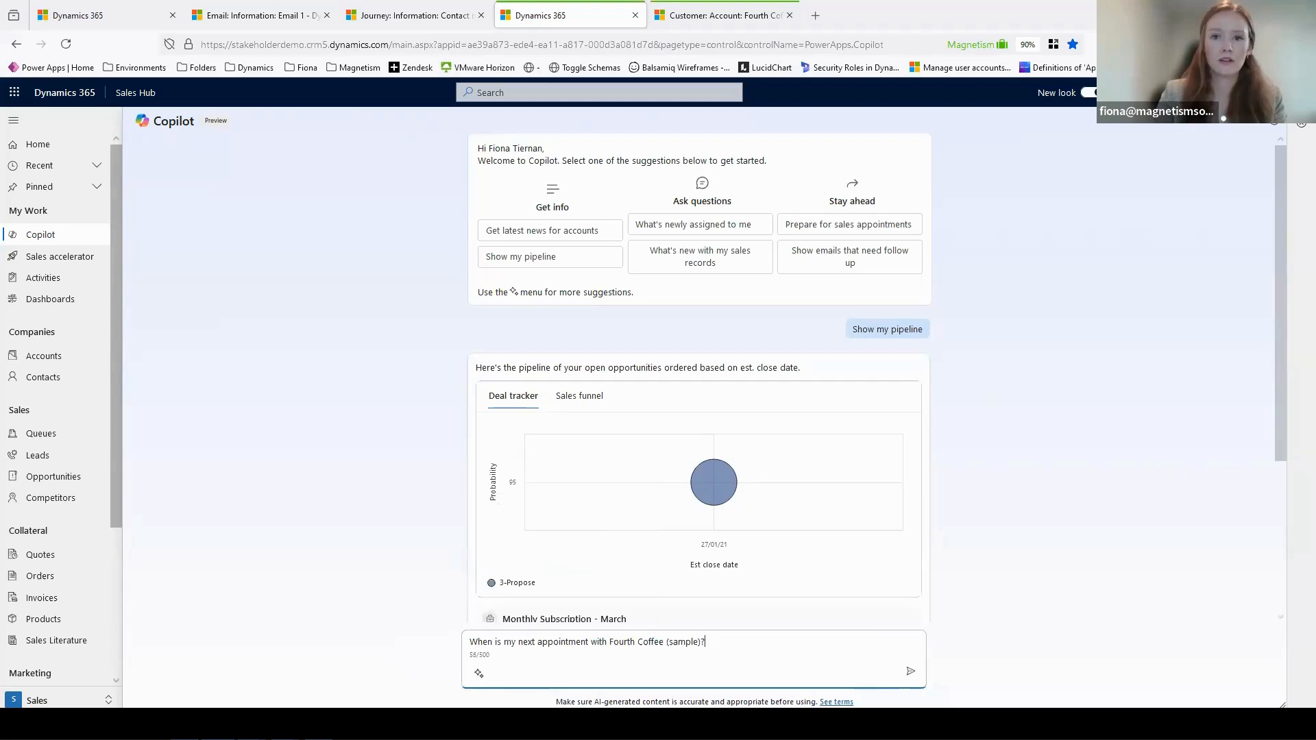
pyautogui.press('Return')
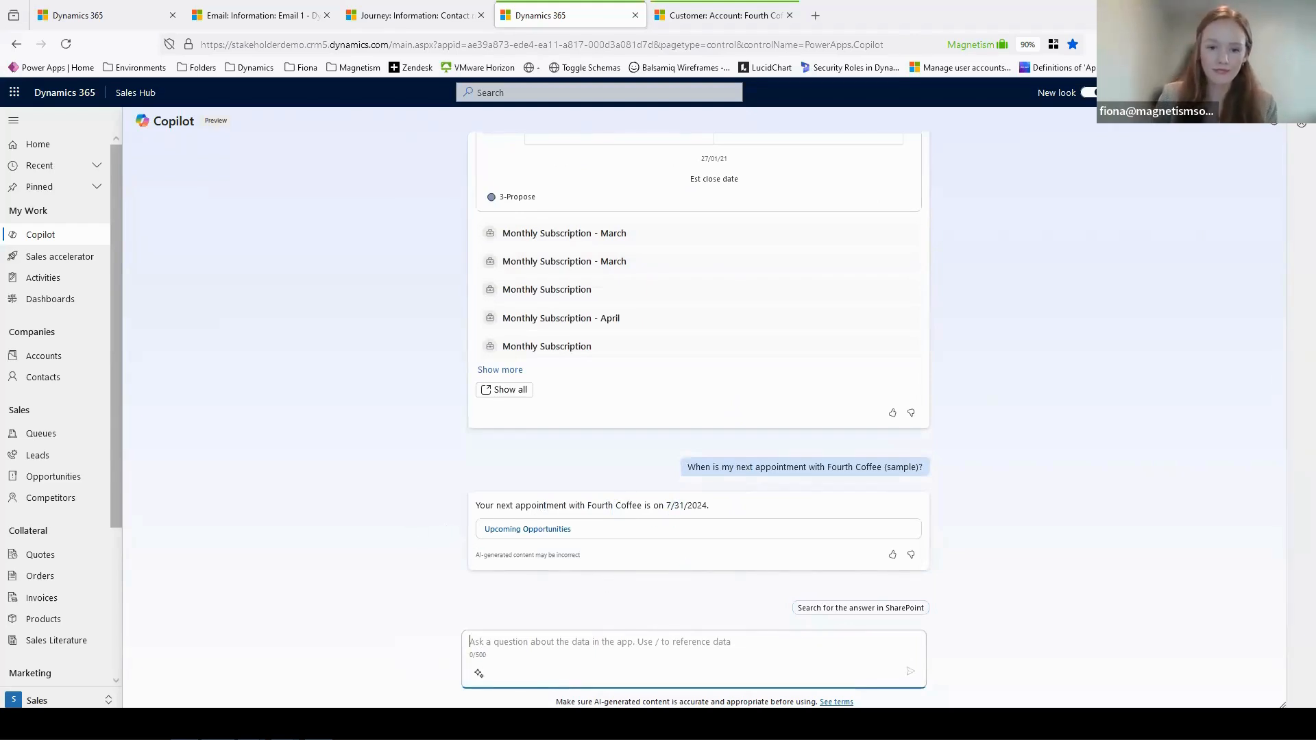
# - Switch to the open Fourth Coffee (sample) account record and have Copilot summarize the account using the Get info prompt
pyautogui.click(724, 21)
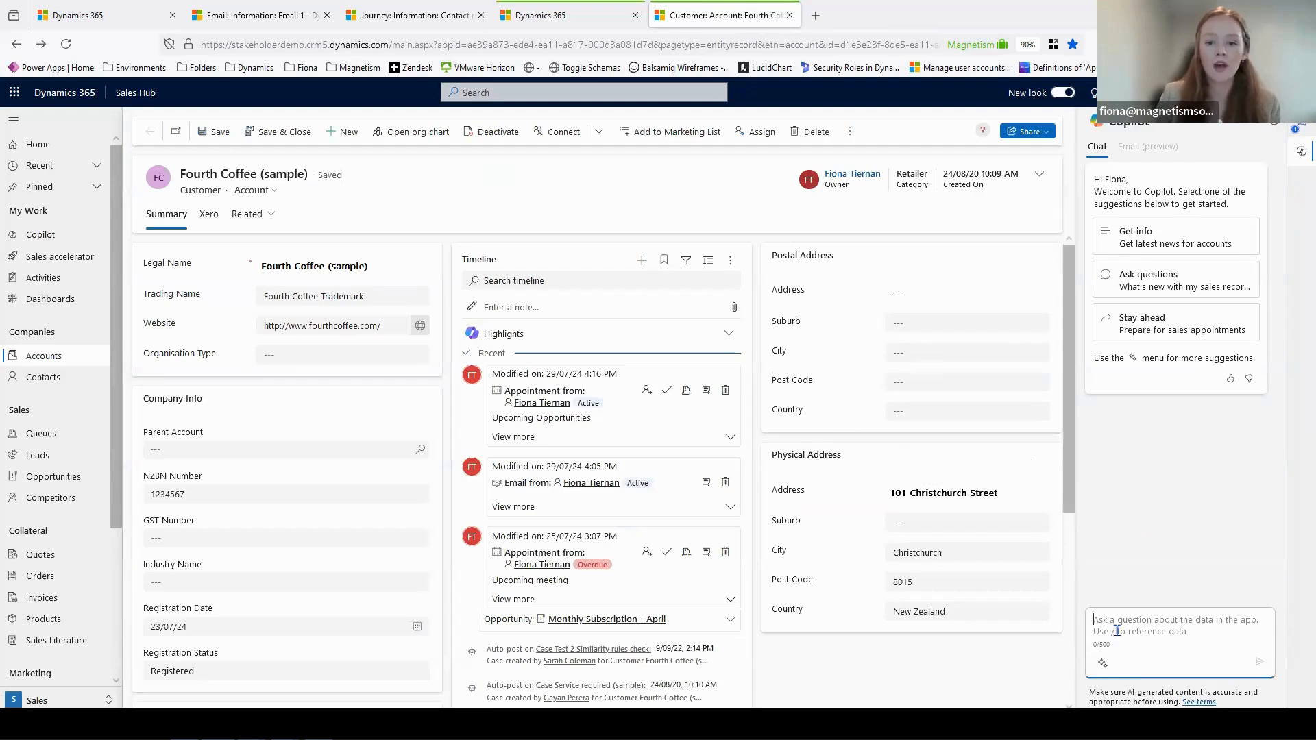
pyautogui.click(1101, 664)
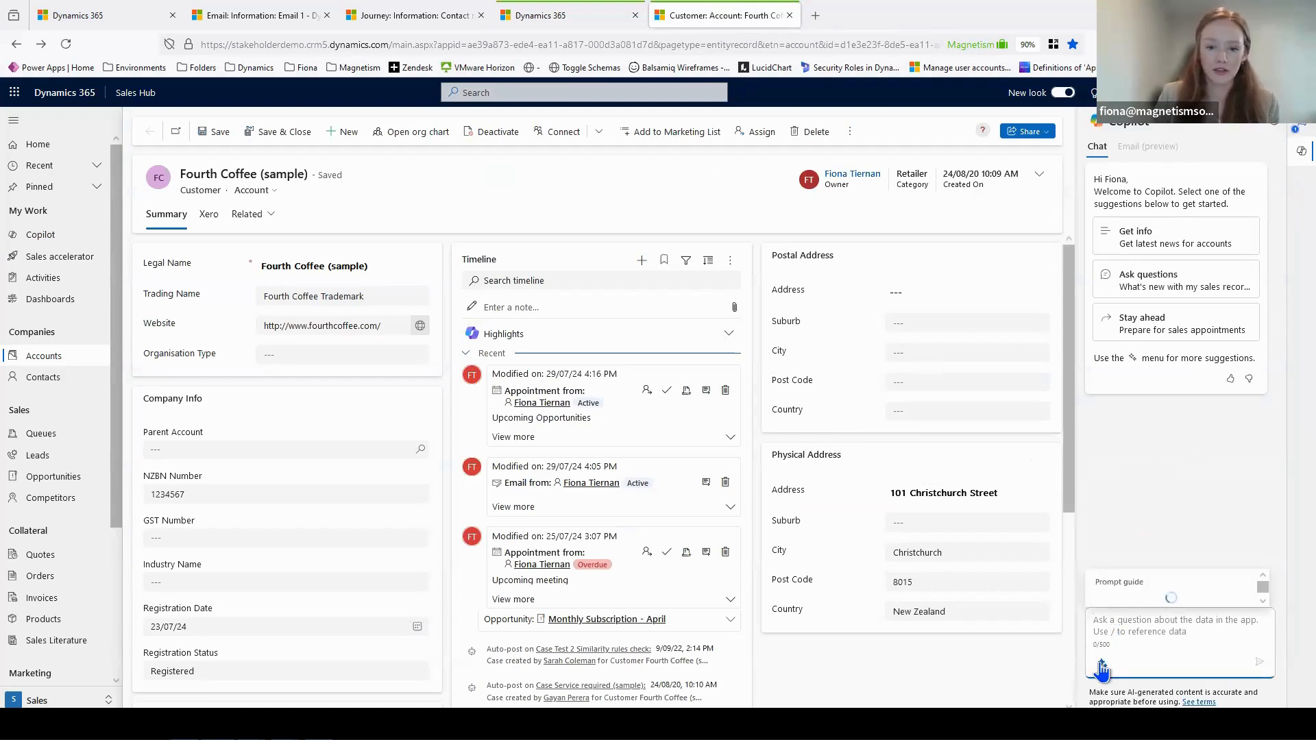
pyautogui.click(1131, 536)
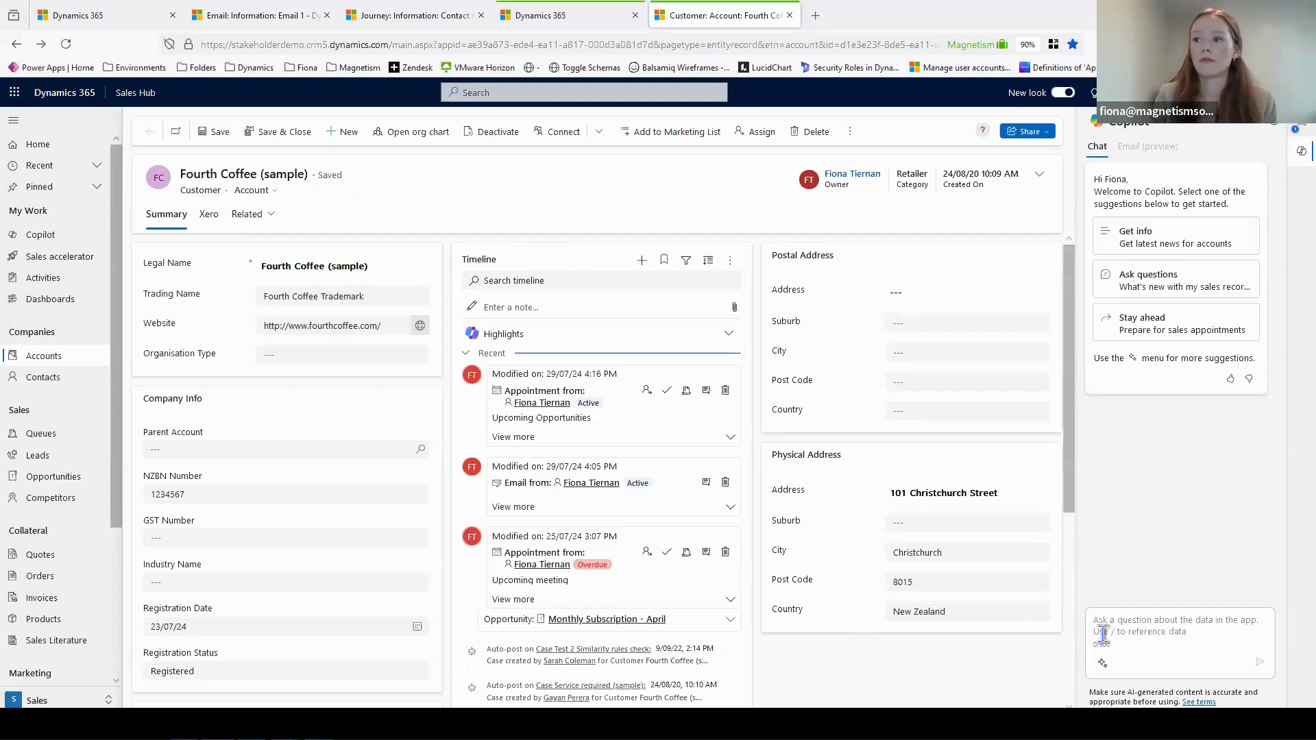
pyautogui.click(1103, 661)
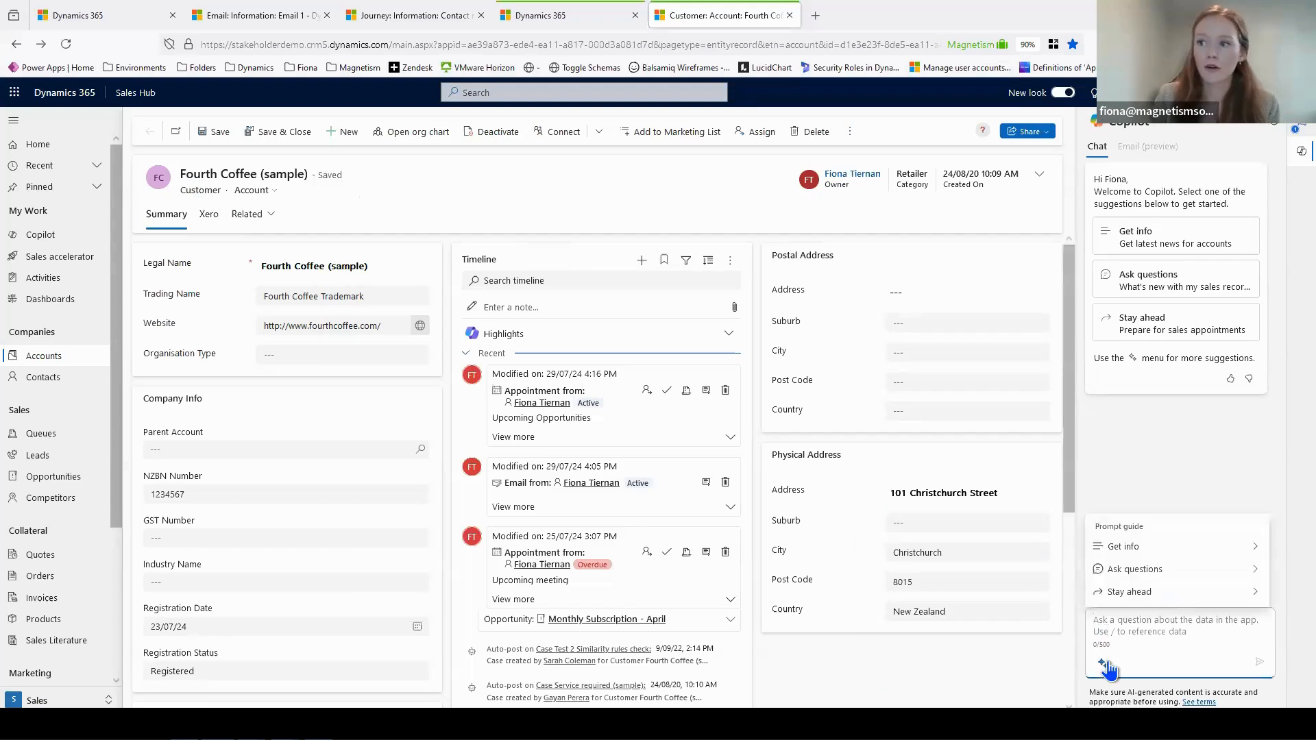
pyautogui.click(1140, 561)
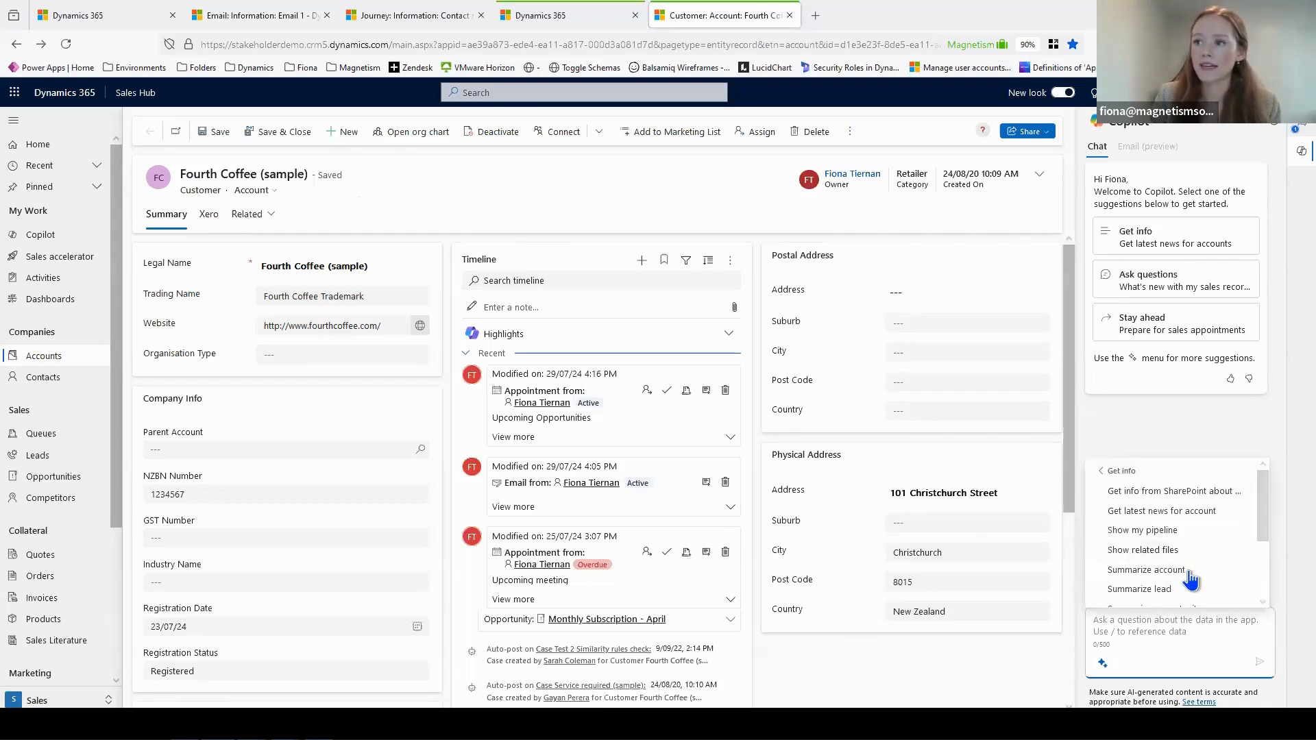
pyautogui.click(1146, 570)
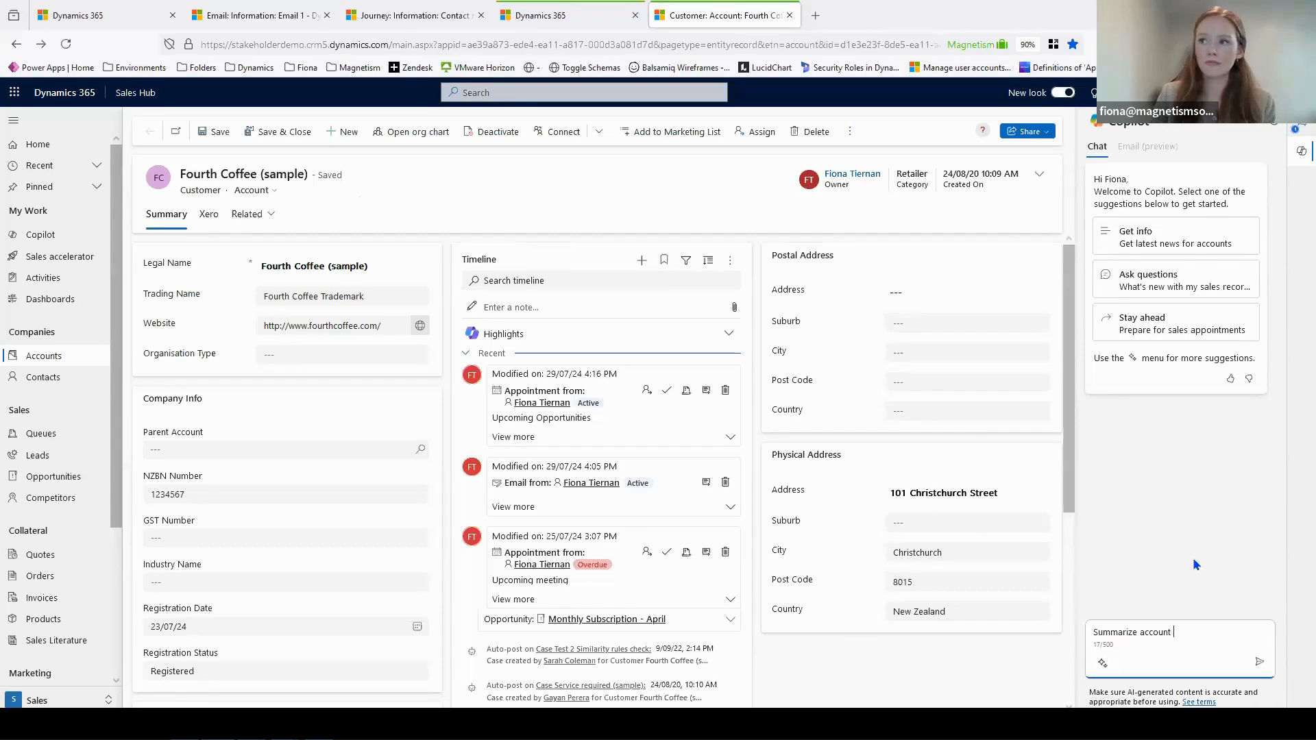
pyautogui.click(1255, 663)
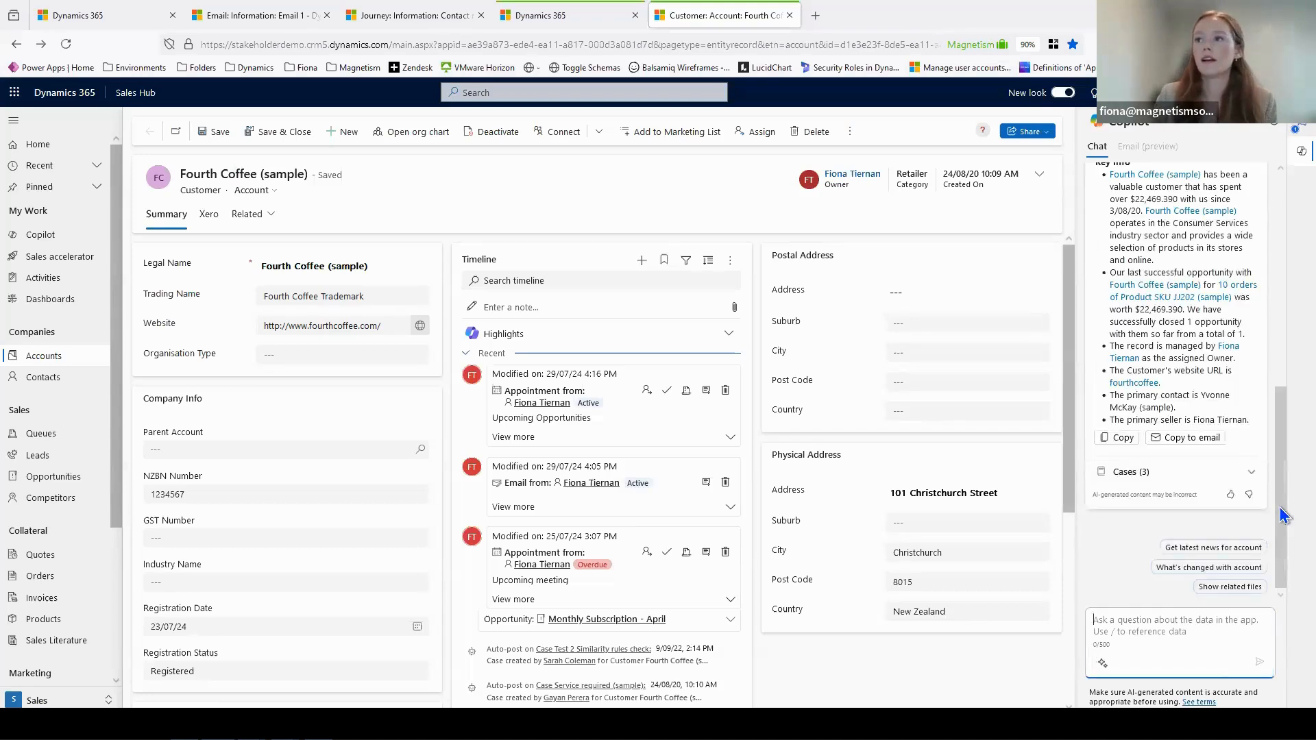
# - Review Copilot's Fourth Coffee (sample) account summary and copy it to a new email
pyautogui.scroll(2, 1284, 387)
pyautogui.scroll(1, 1284, 387)
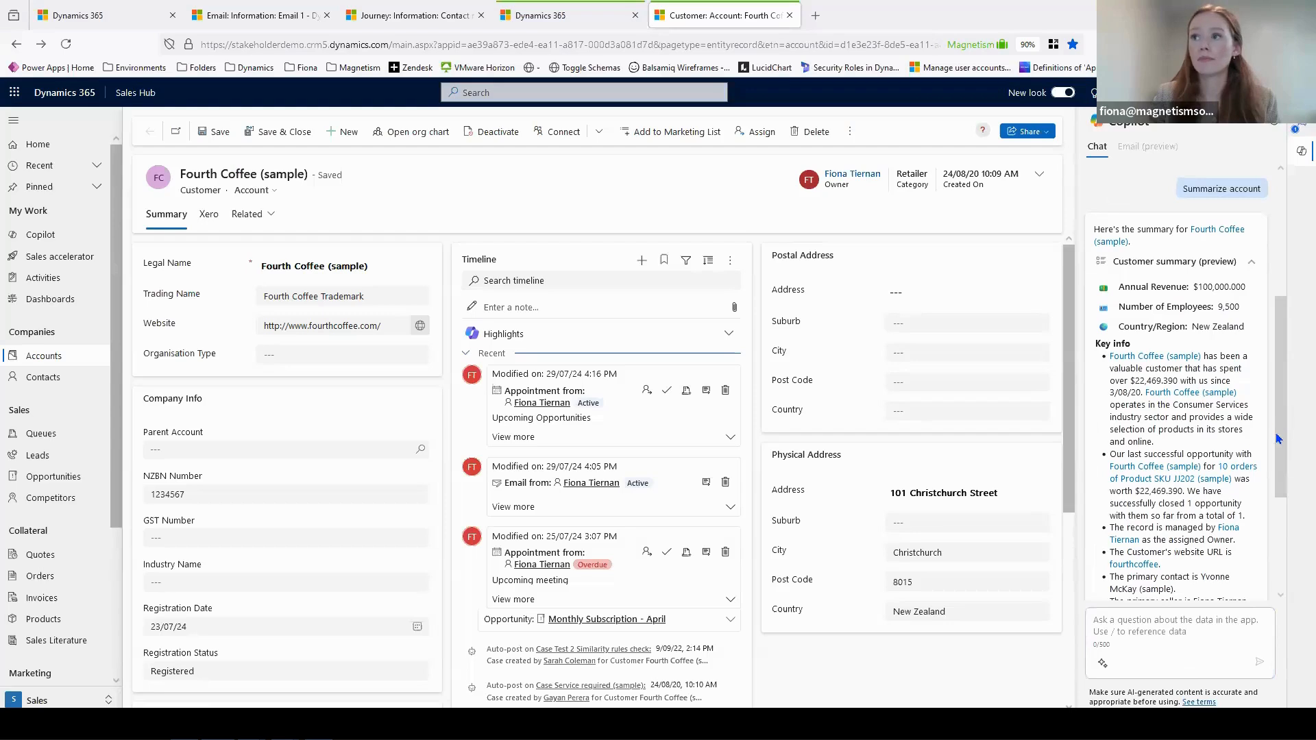
pyautogui.scroll(-1, 1241, 377)
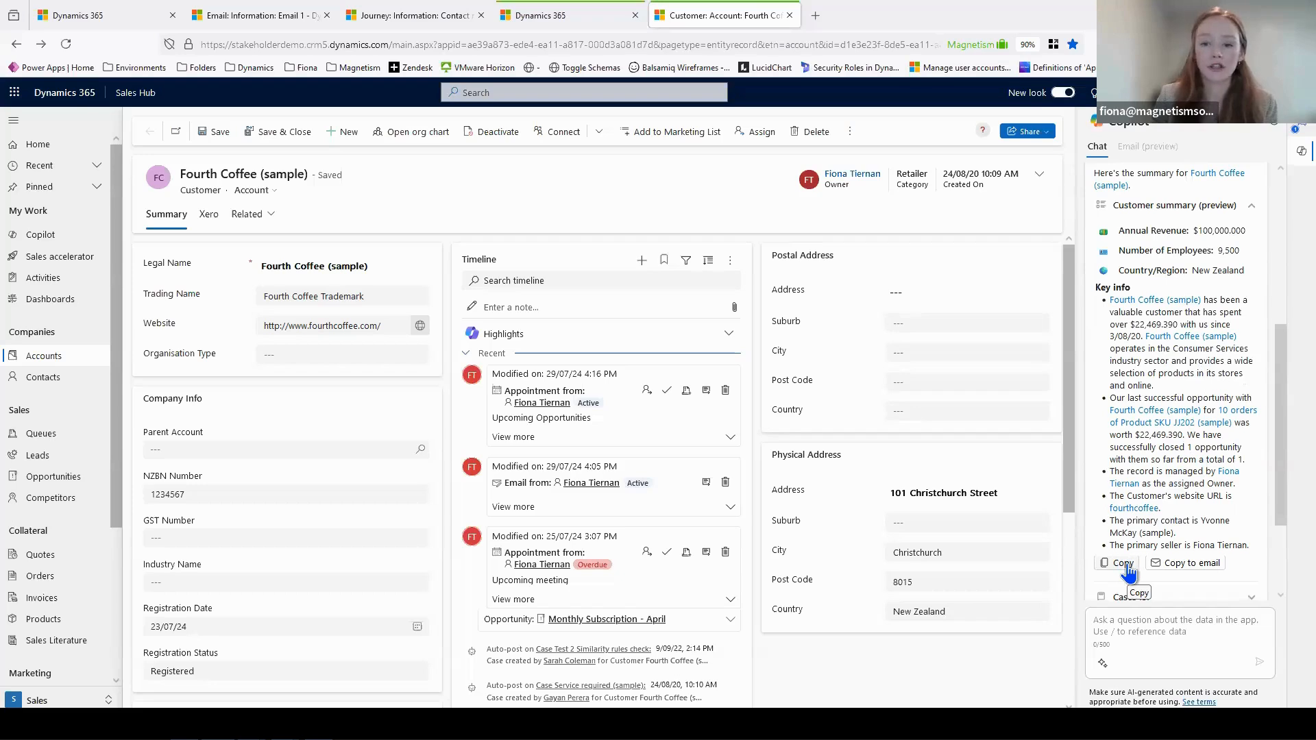
pyautogui.click(1171, 564)
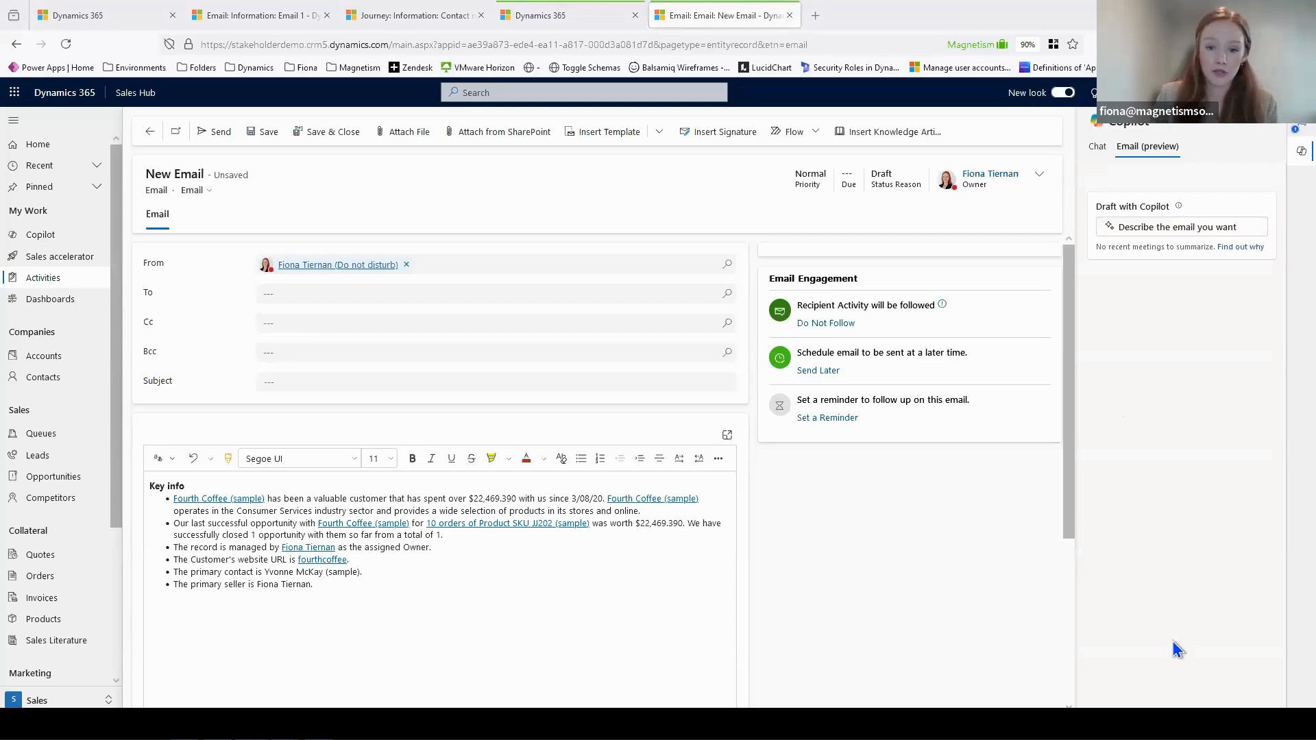
# - Draft an email intro with Copilot asking a colleague to take this customer call because of a conflict, and dismiss the feedback survey
pyautogui.click(1149, 232)
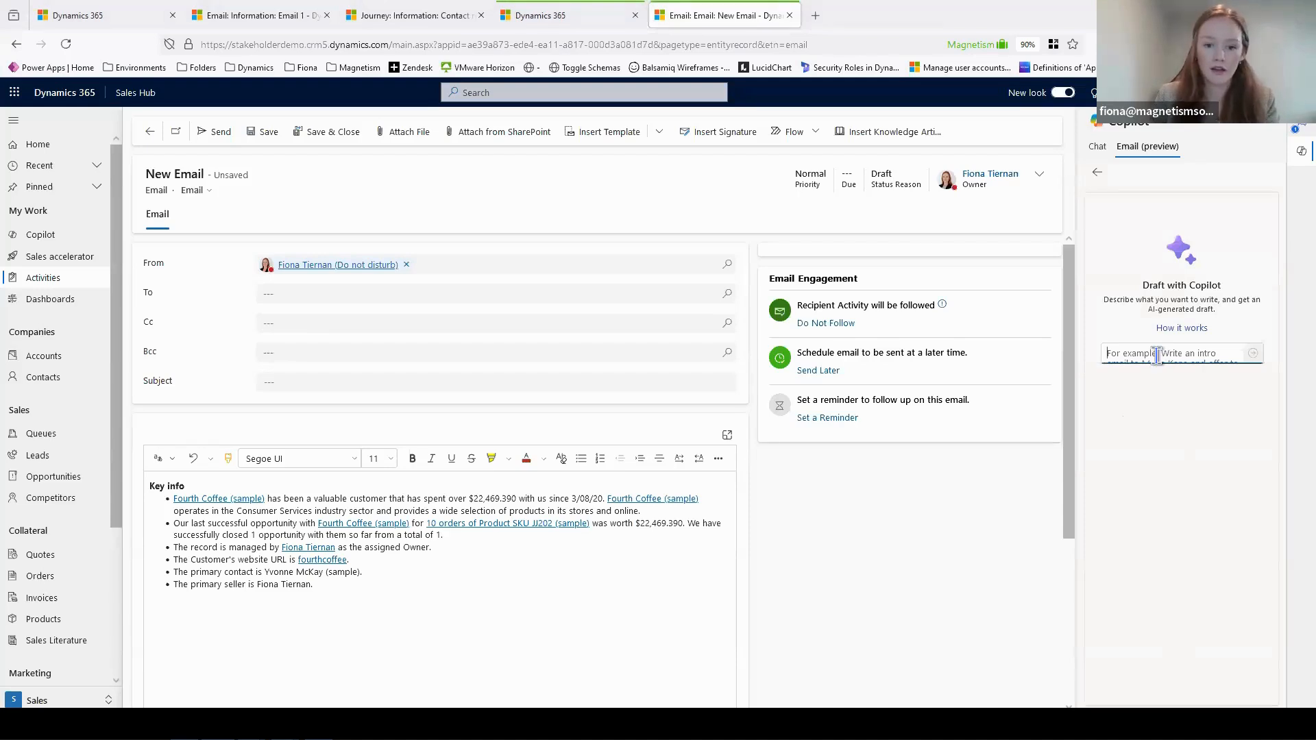
pyautogui.write('Write an intro to the email, outlining that I need my colleague to take this customer call as I now have a conflict')
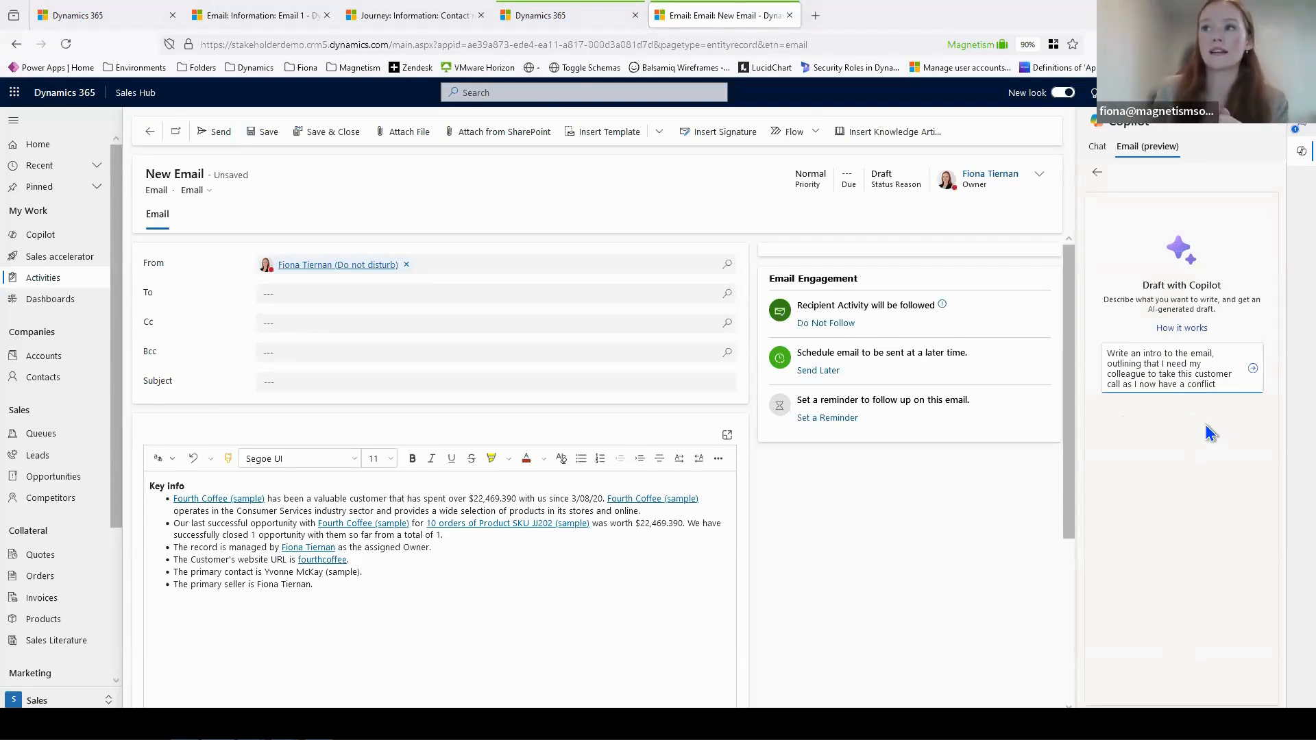
pyautogui.click(1253, 372)
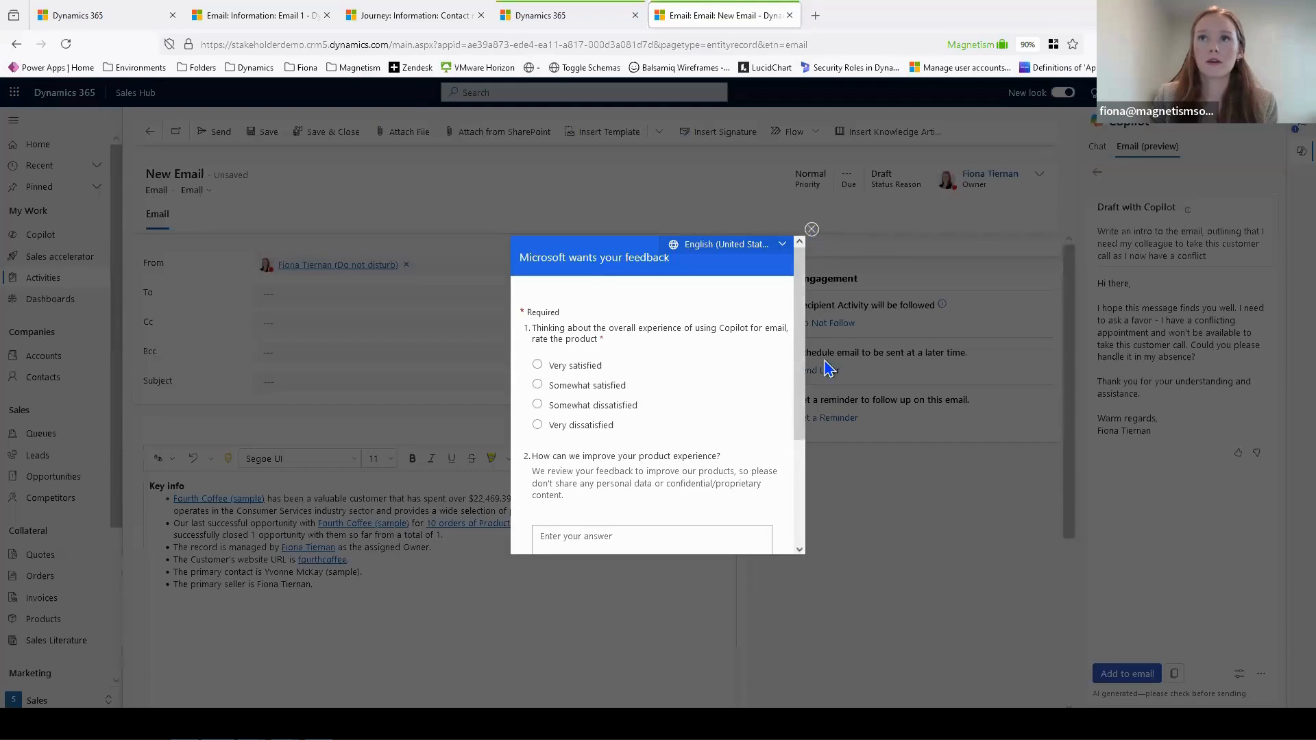
pyautogui.click(812, 229)
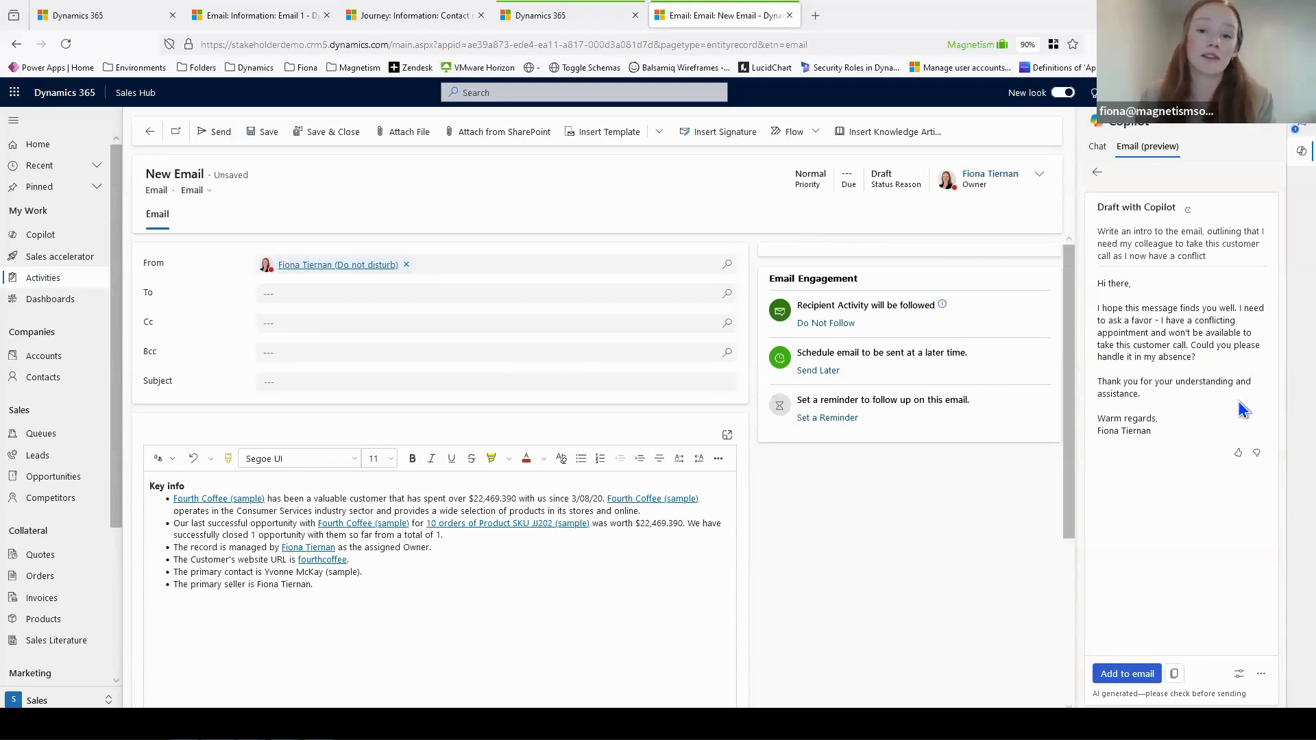
# - Add Copilot's drafted intro to the email and move the Key info section between the thank-you line and the sign-off
pyautogui.click(1140, 679)
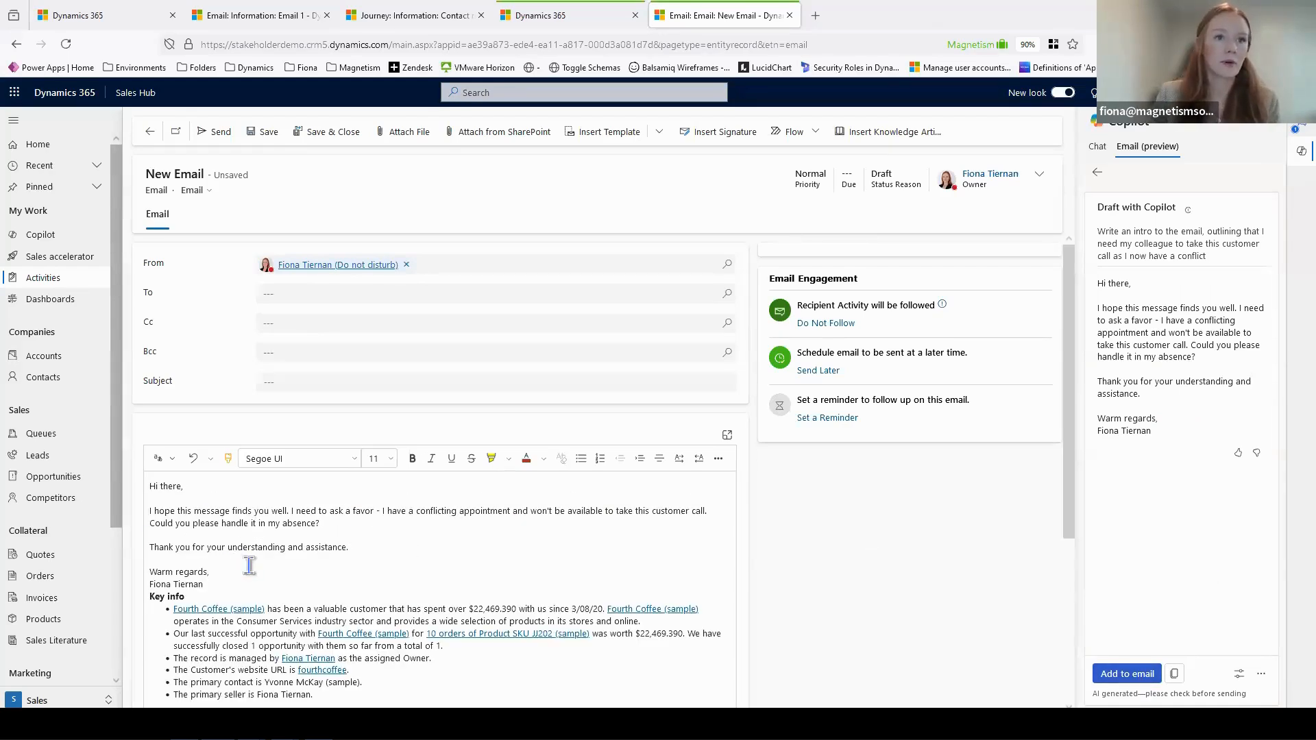
pyautogui.scroll(-2, 272, 551)
pyautogui.moveTo(329, 563); pyautogui.dragTo(147, 454)
pyautogui.hotkey('ctrl', 'c')
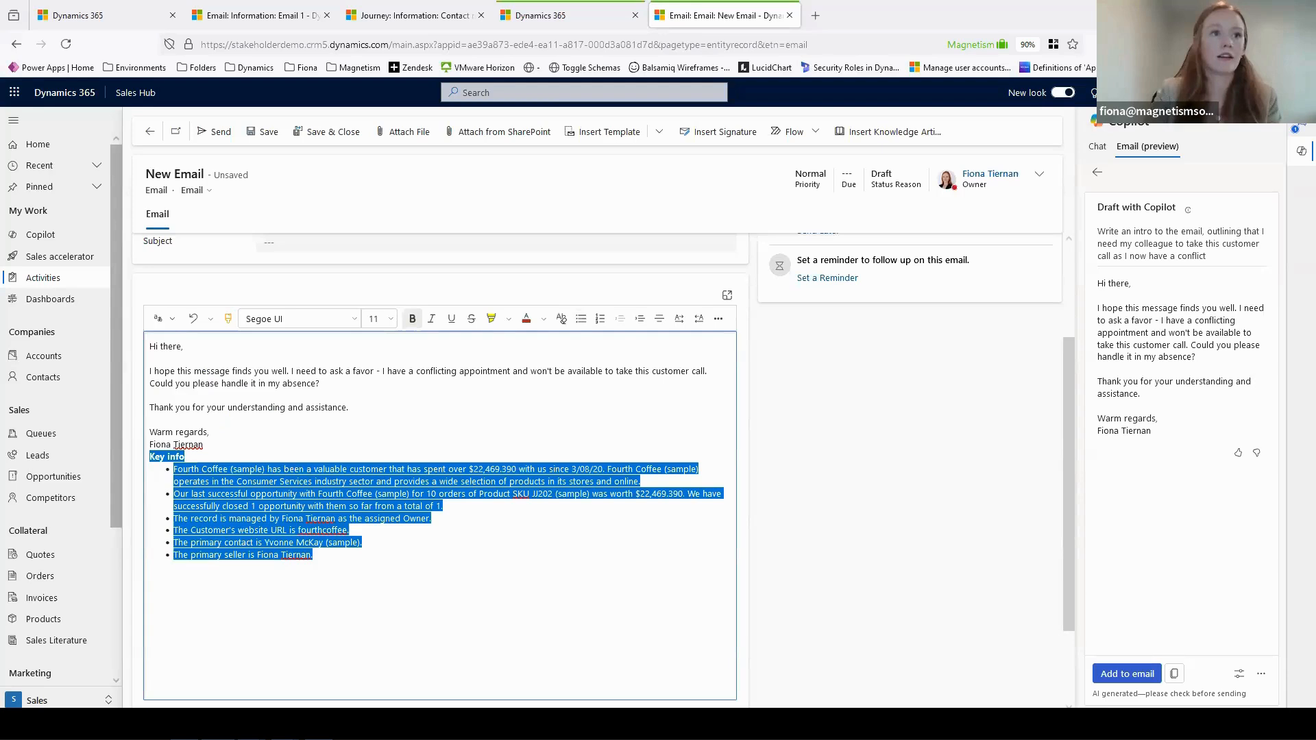
pyautogui.press('BackSpace')
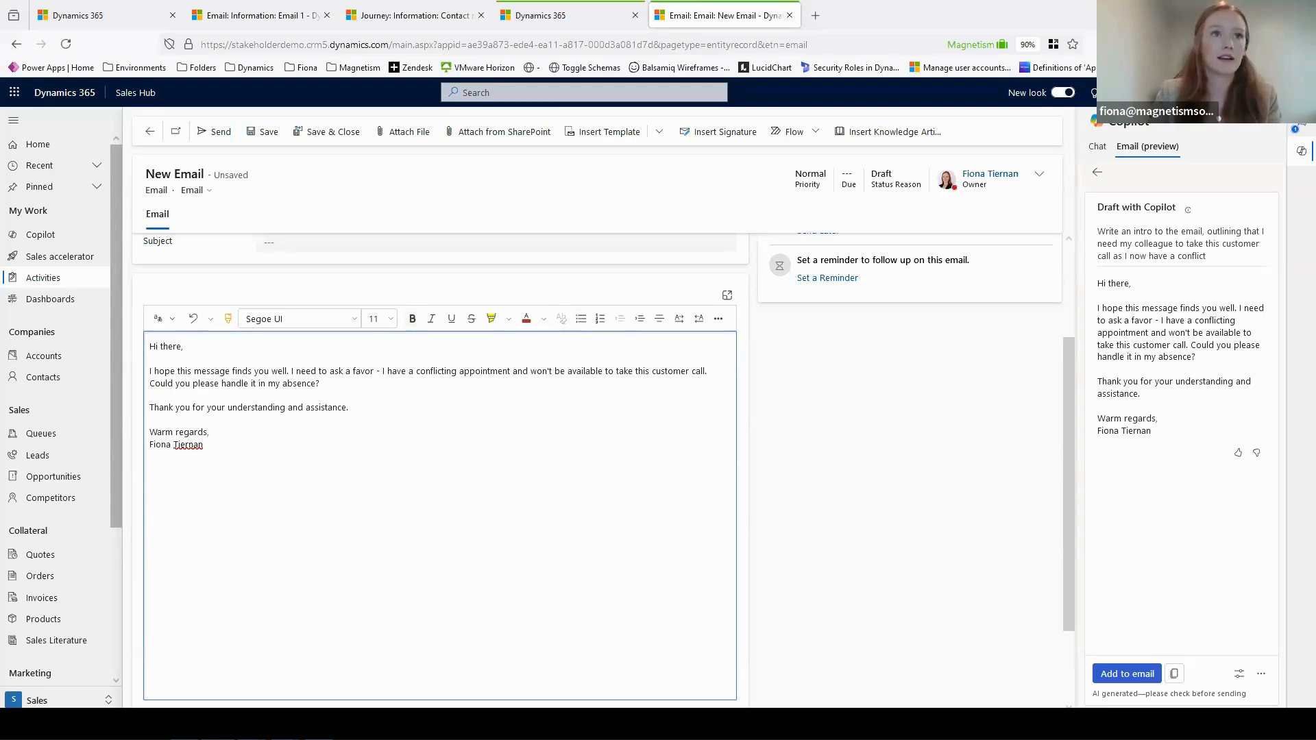
pyautogui.press('Return')
pyautogui.press('Return')
pyautogui.hotkey('ctrl', 'v')
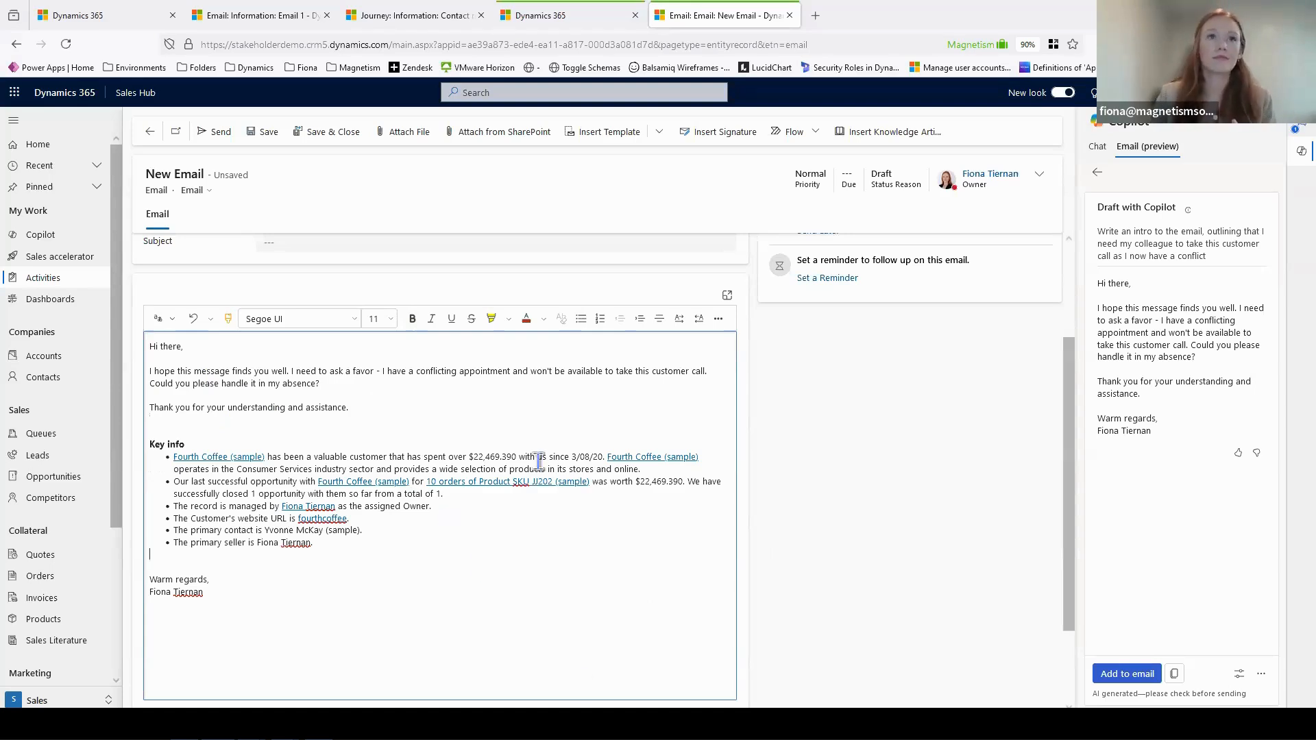
# - Return from the email to the Fourth Coffee (sample) account record and start the Copilot chat over
pyautogui.click(150, 132)
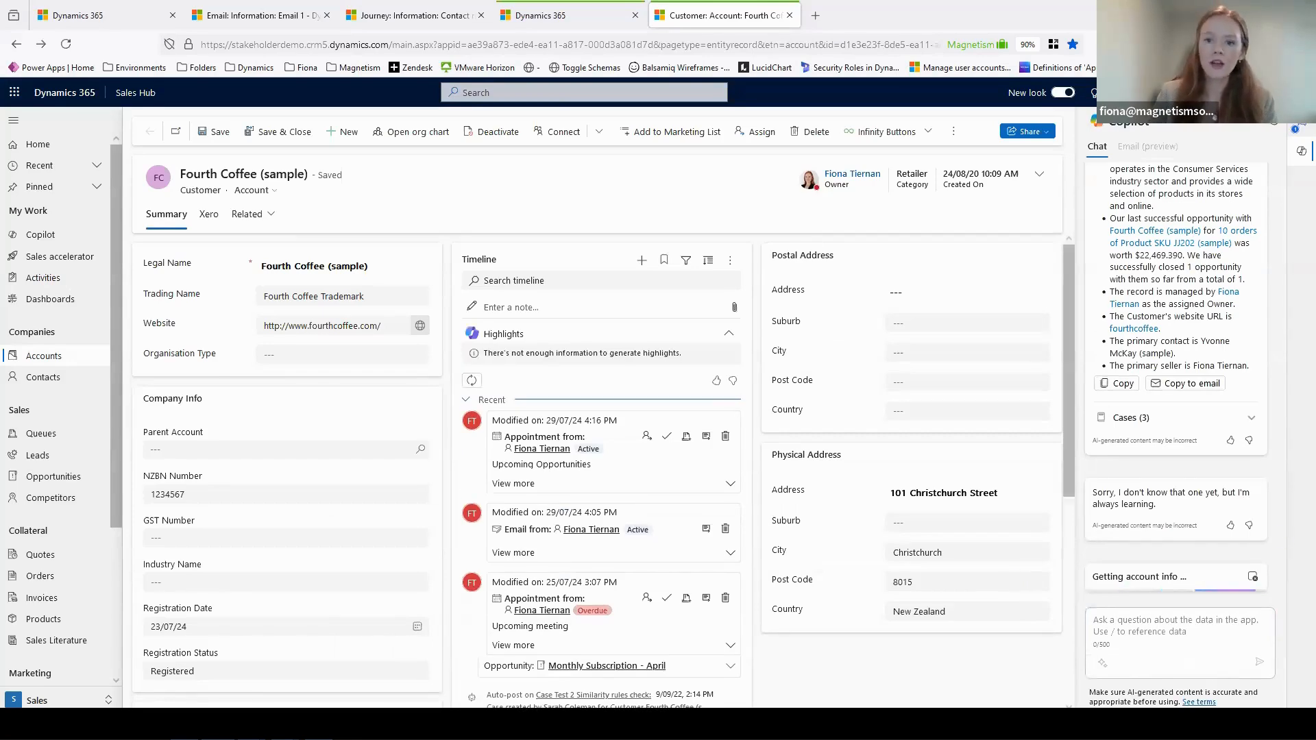
pyautogui.click(1272, 124)
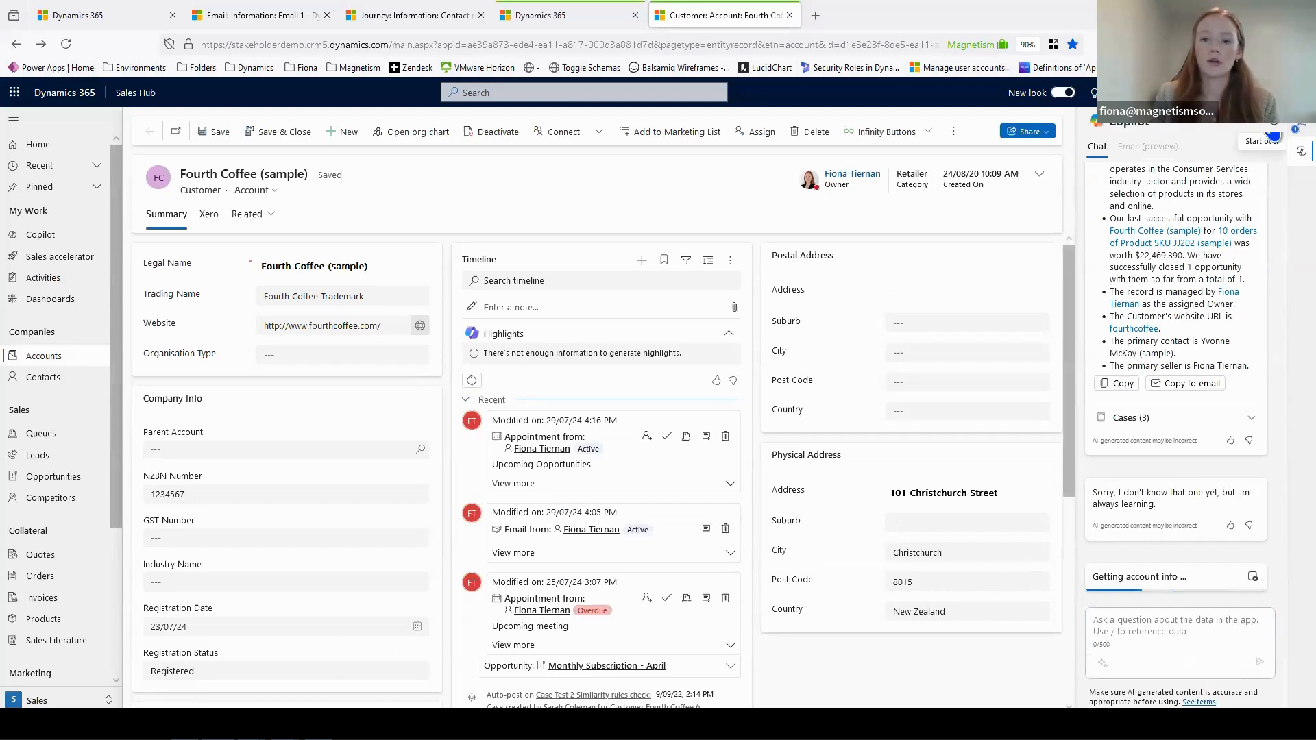
pyautogui.click(1261, 137)
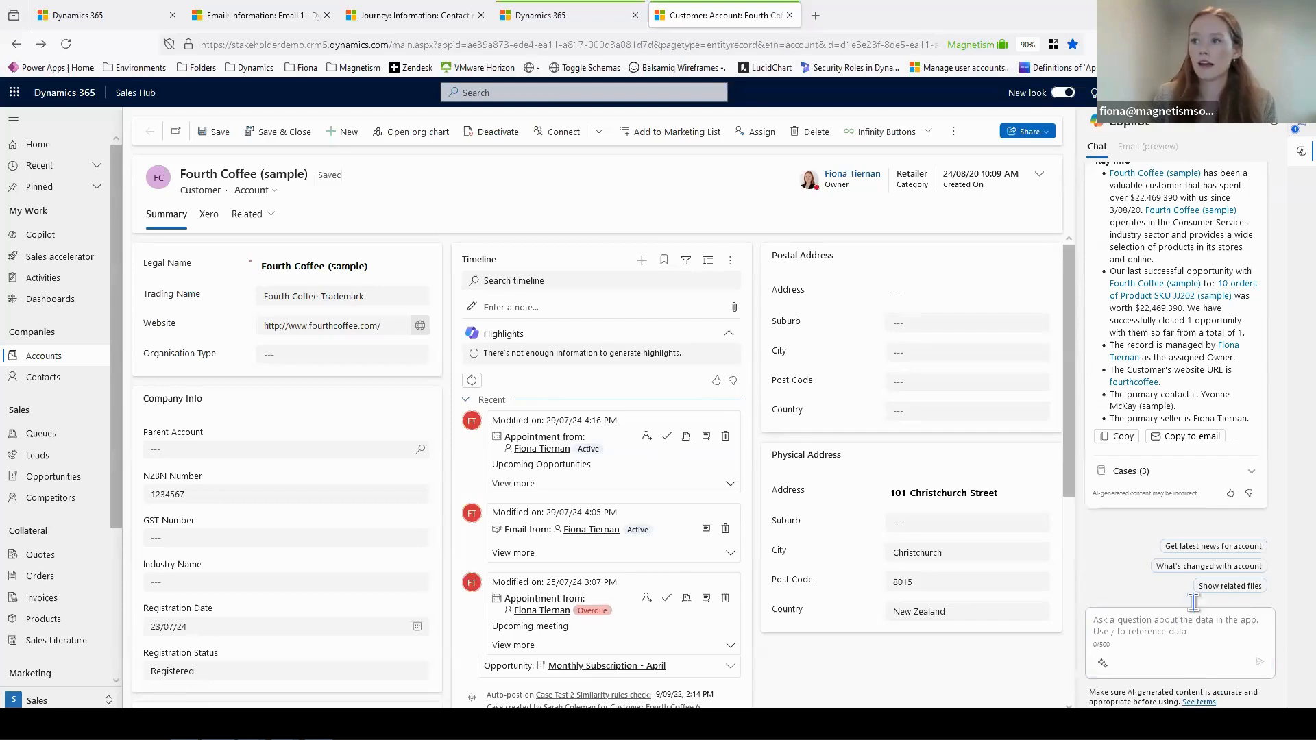
# - Ask Copilot what's changed with the account, get the latest news for the account, and look through the answers
pyautogui.click(1208, 566)
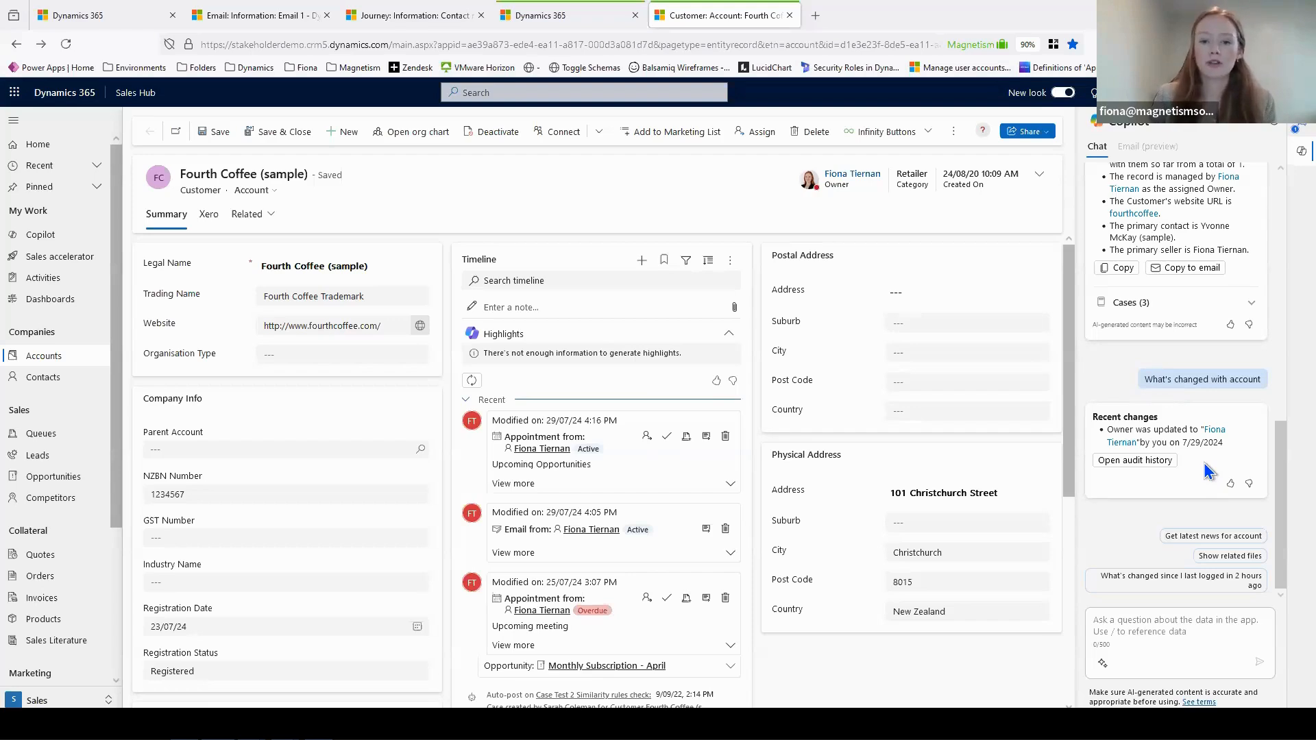
pyautogui.click(1219, 538)
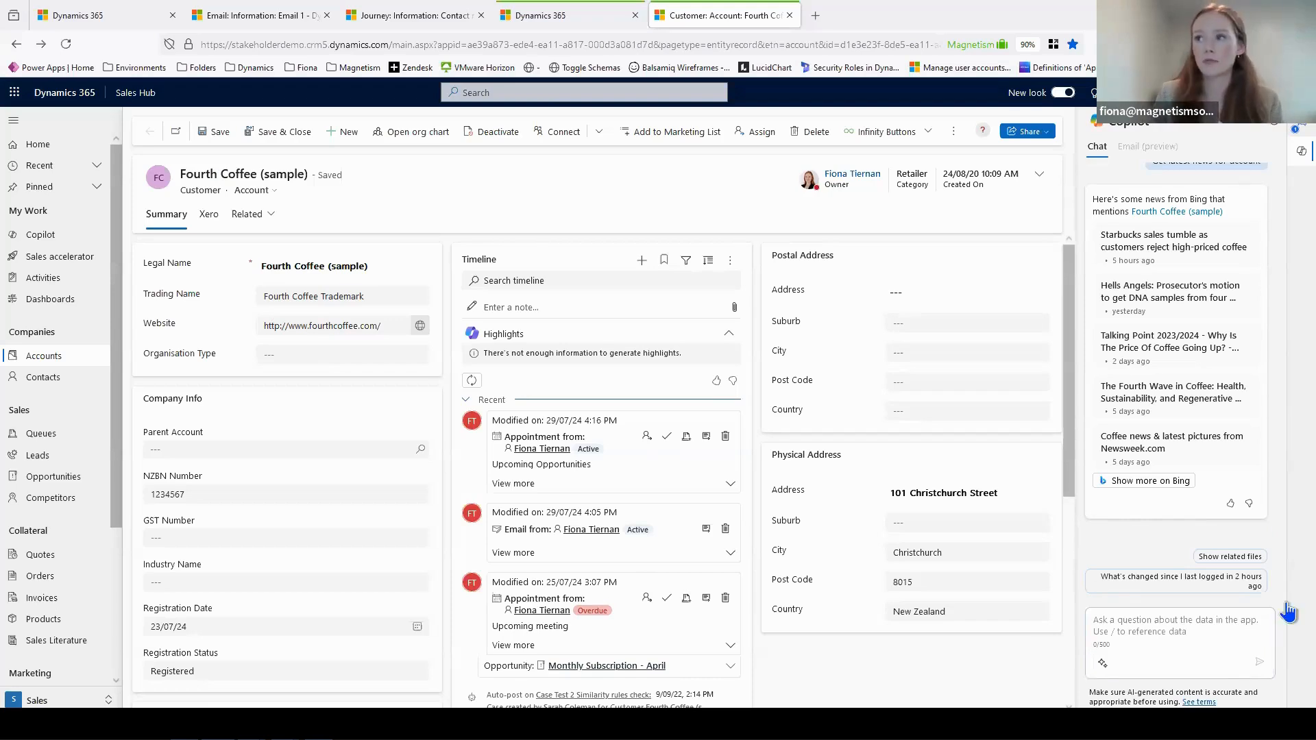
pyautogui.scroll(2, 1284, 487)
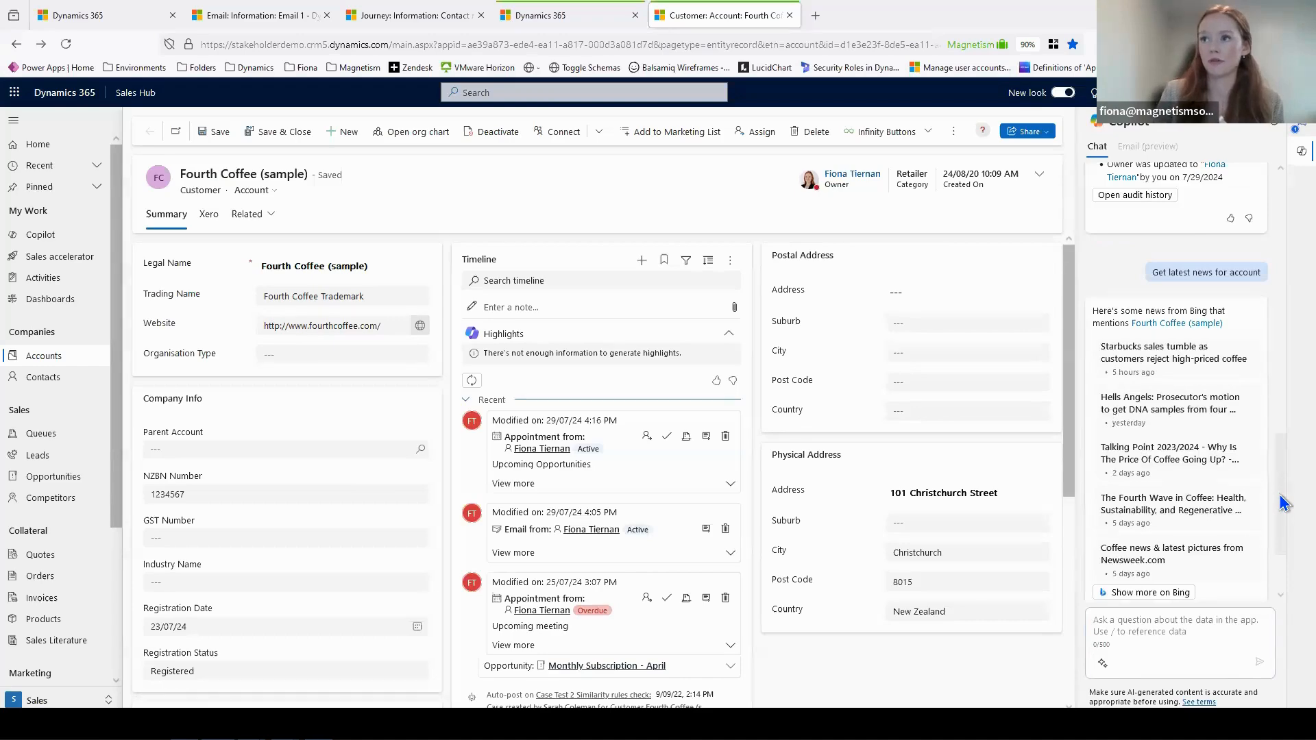
pyautogui.scroll(-1, 1283, 503)
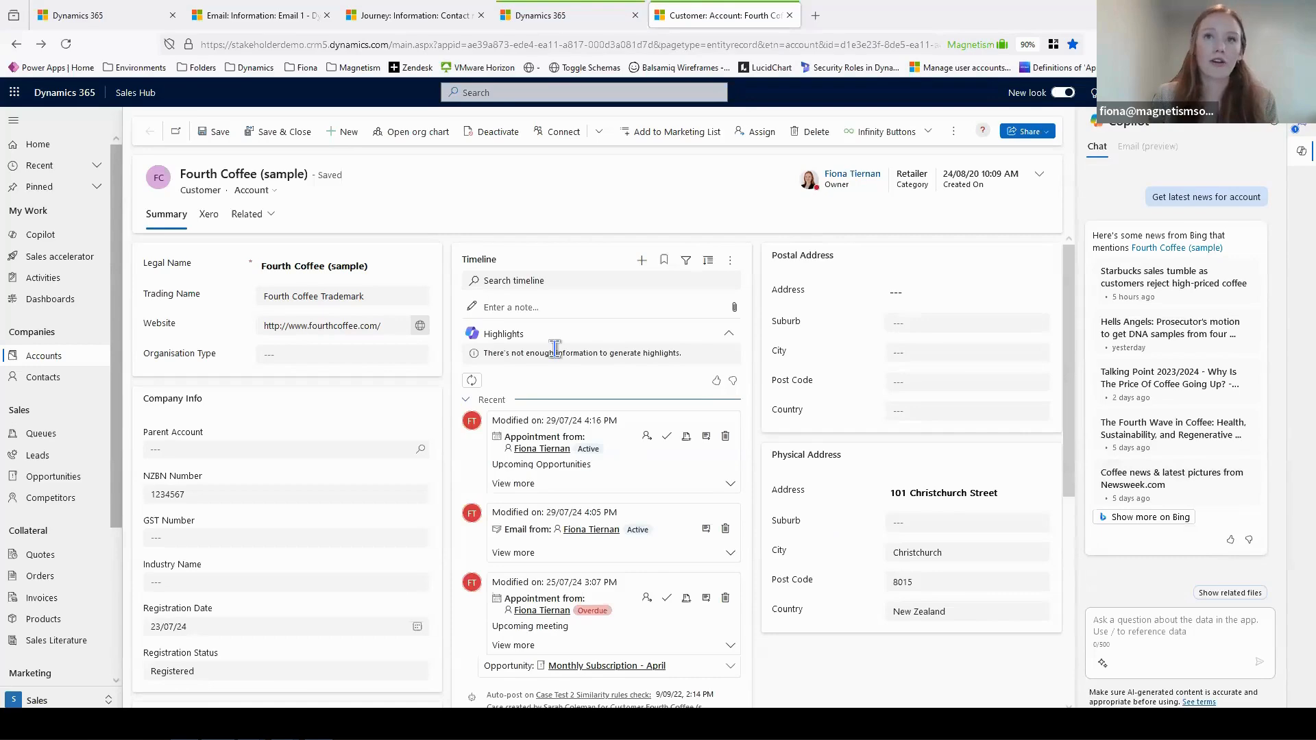
# - Collapse and re-expand the Highlights section in the account's timeline
pyautogui.click(728, 334)
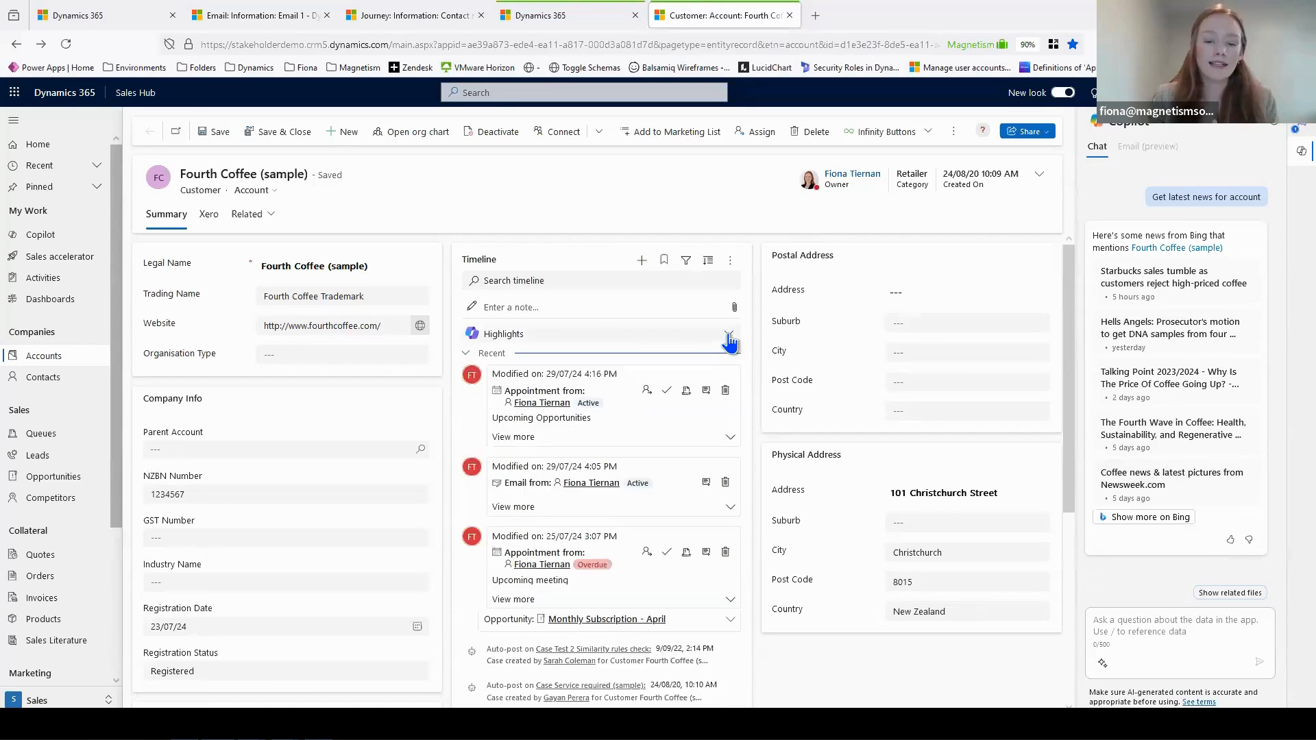
pyautogui.click(729, 335)
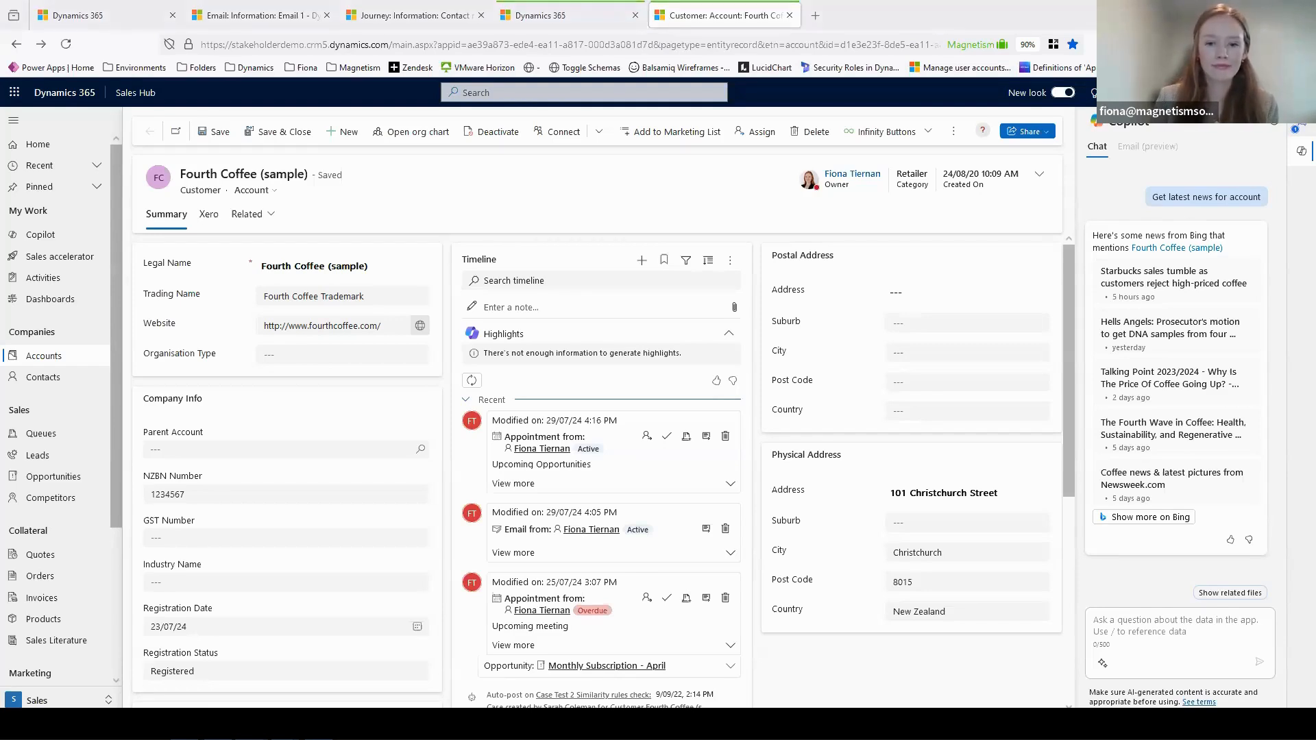
# - Switch to the slide presentation and advance to the "Insights from Customer Data" slide
pyautogui.hotkey('alt', 'Tab')
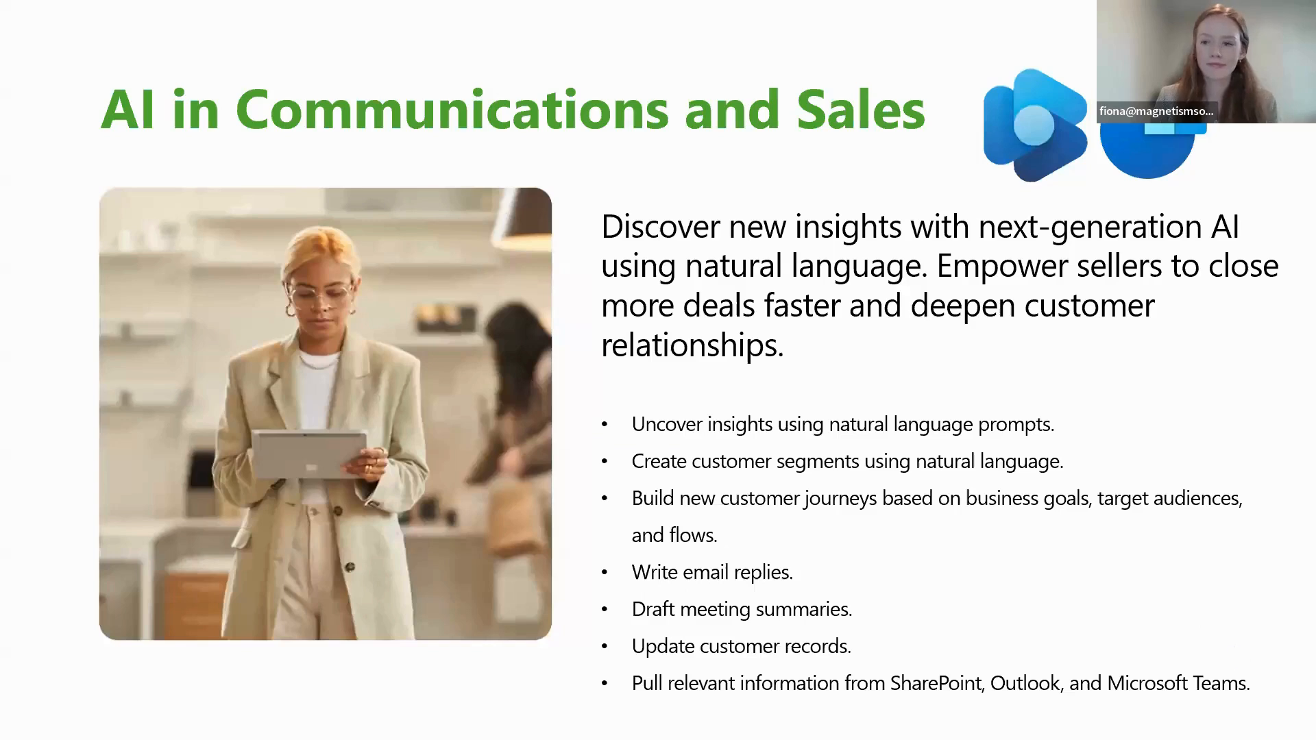
pyautogui.click(1224, 675)
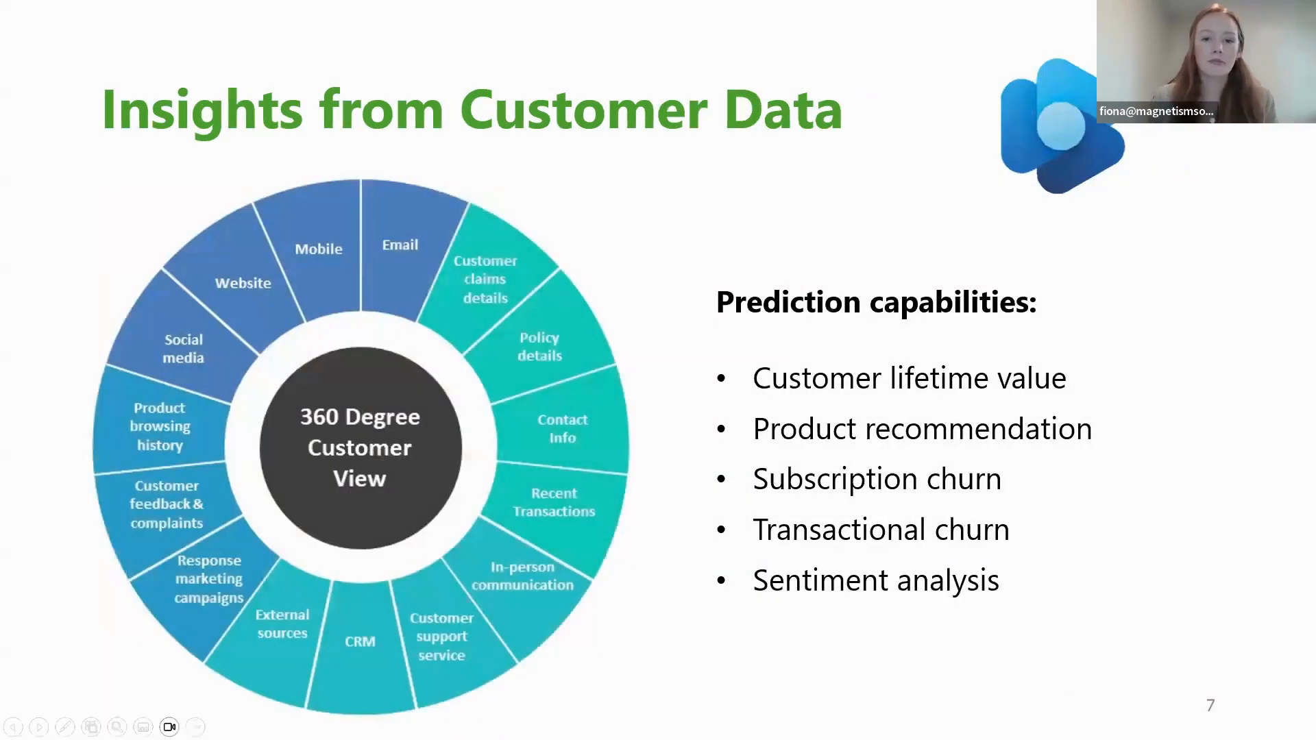
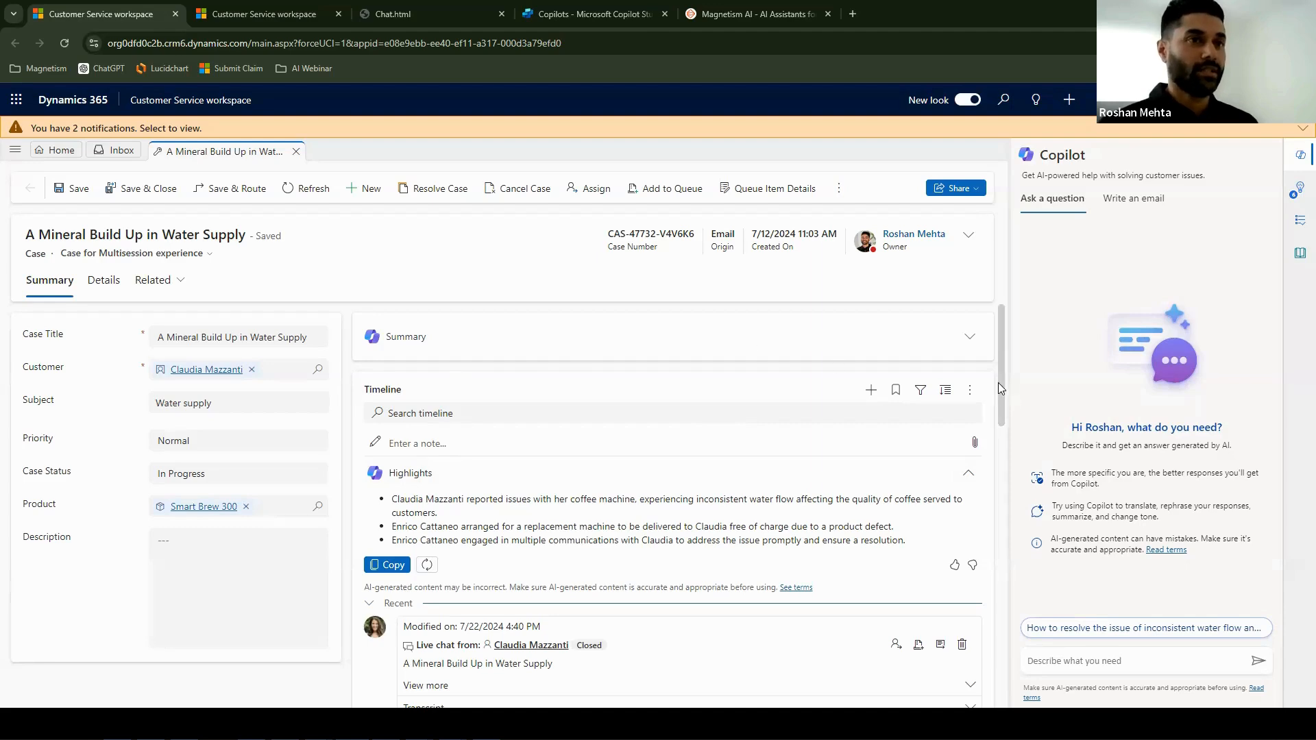
# - Look through the case's timeline, expand the Copilot case summary, and review the summary, highlights and recent activities
pyautogui.scroll(-1, 998, 382)
pyautogui.moveTo(1010, 469); pyautogui.dragTo(1003, 683)
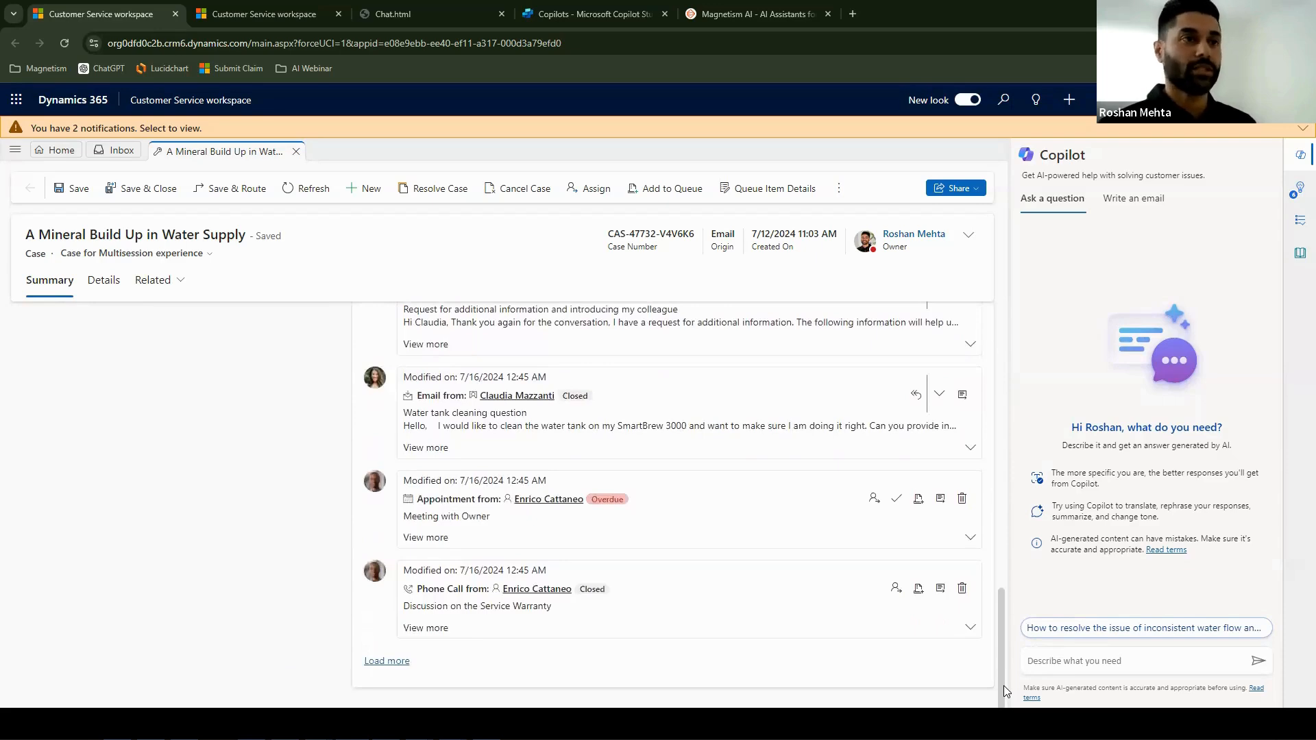
pyautogui.moveTo(1000, 671); pyautogui.dragTo(1005, 299)
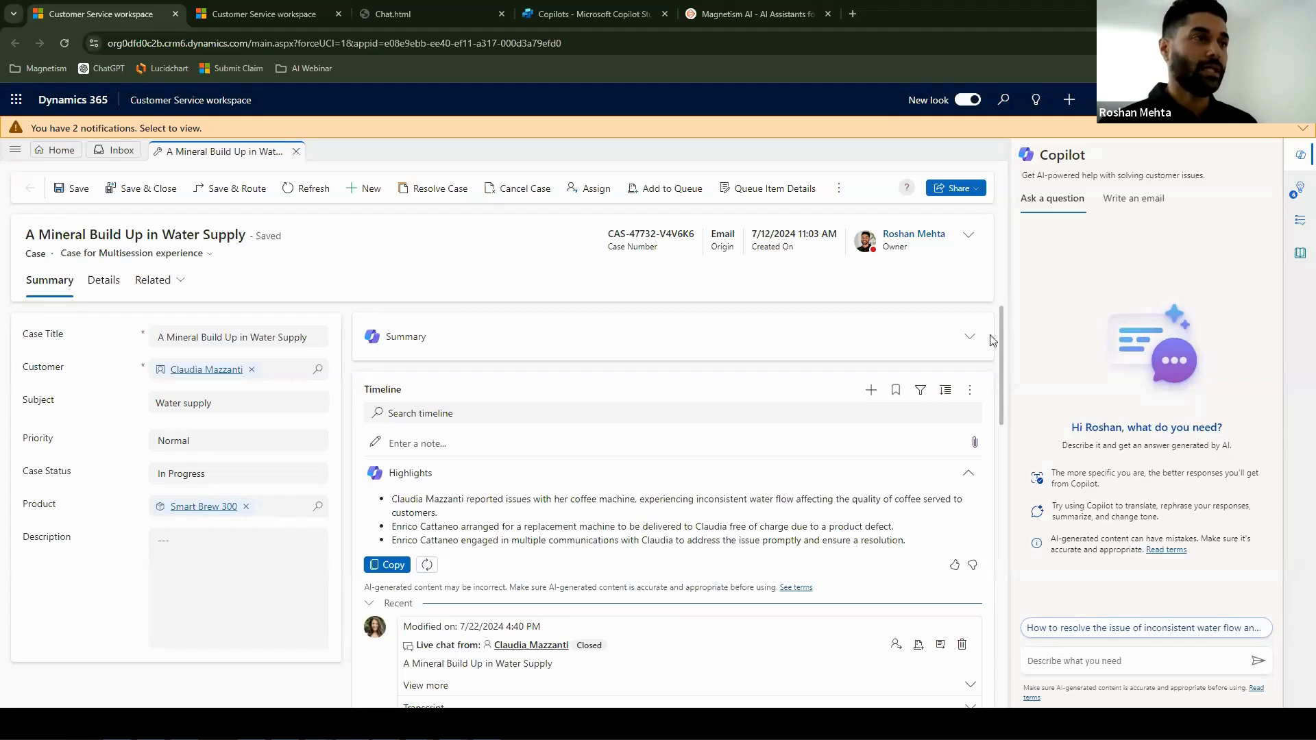
pyautogui.click(968, 337)
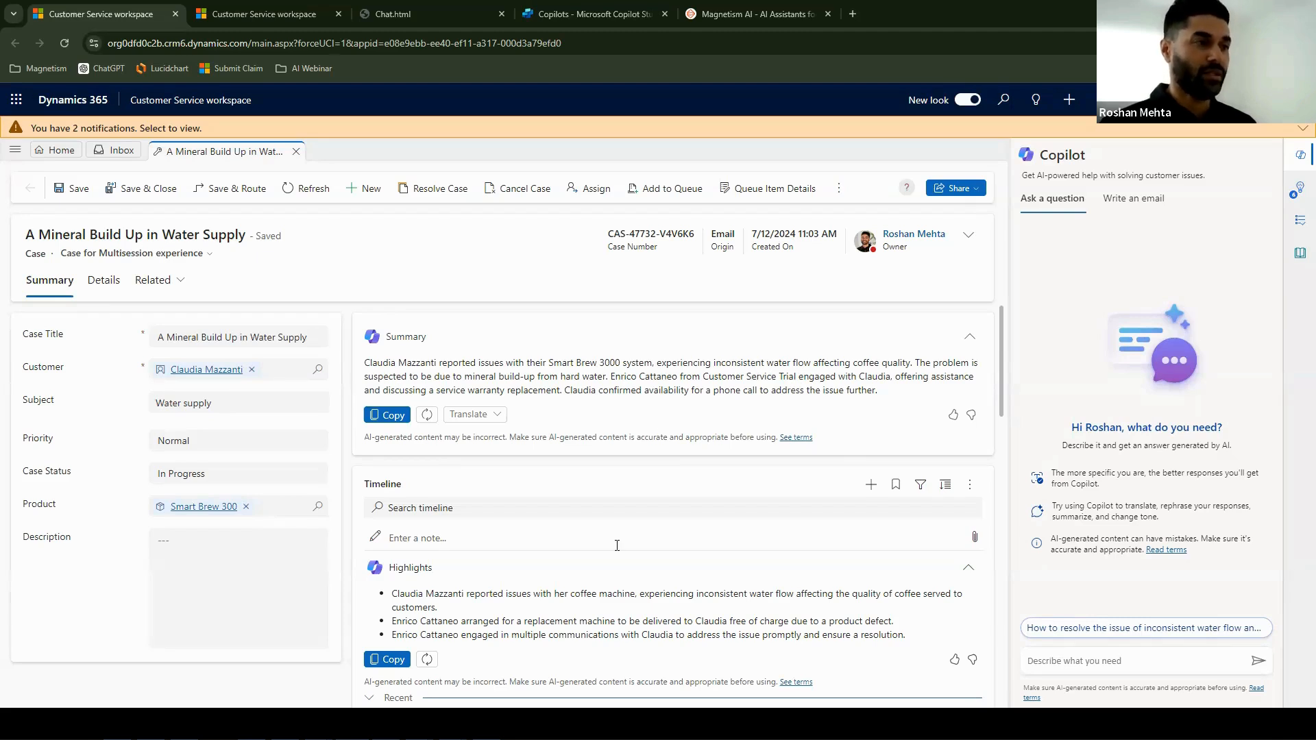
pyautogui.scroll(-2, 835, 458)
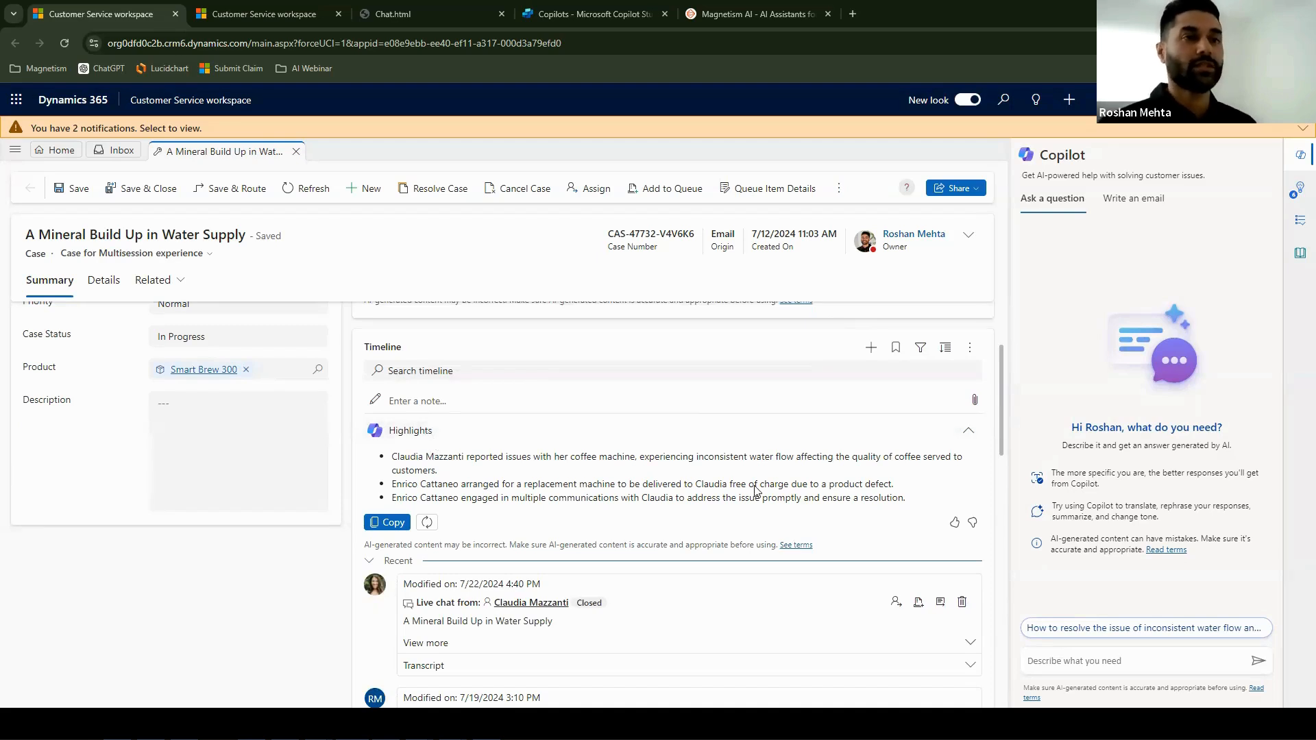
pyautogui.scroll(-3, 706, 602)
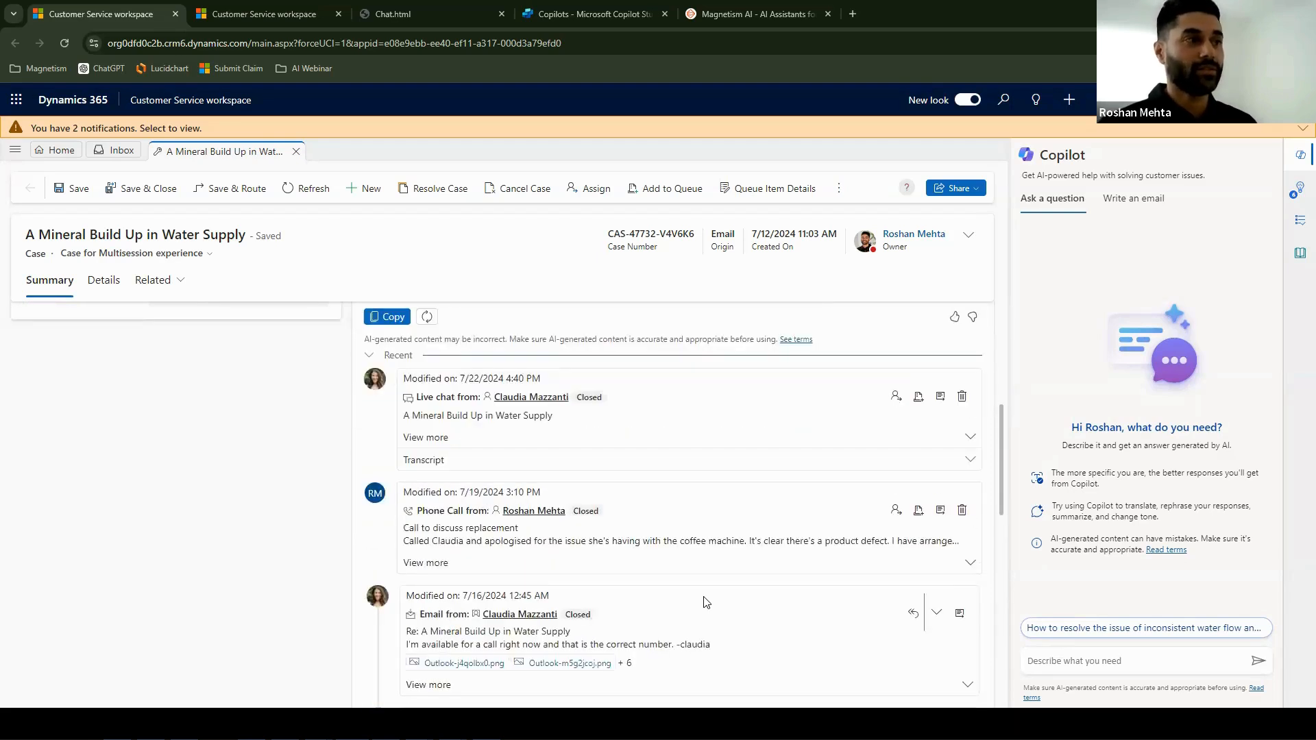
pyautogui.scroll(3, 706, 602)
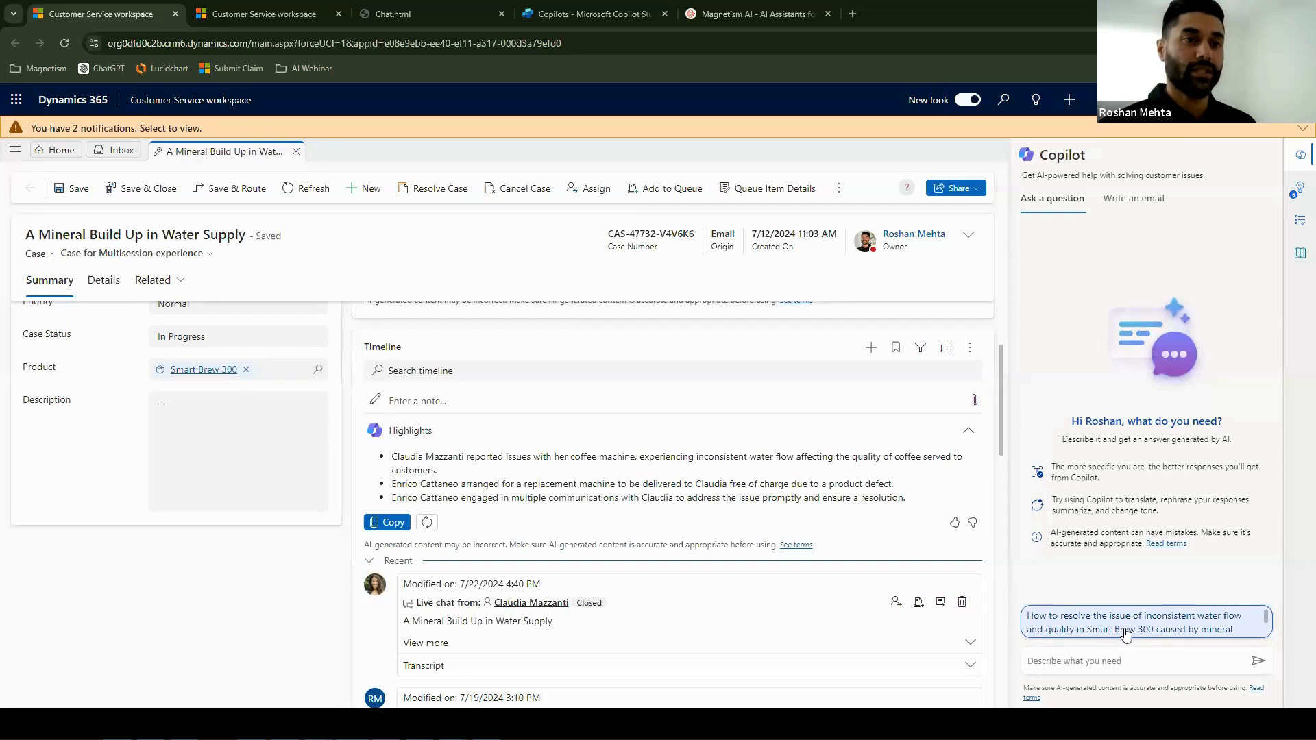
# - Ask Copilot the suggested question about inconsistent water flow and quality in Smart Brew 300, and open the knowledge article cited in the answer
pyautogui.click(1072, 623)
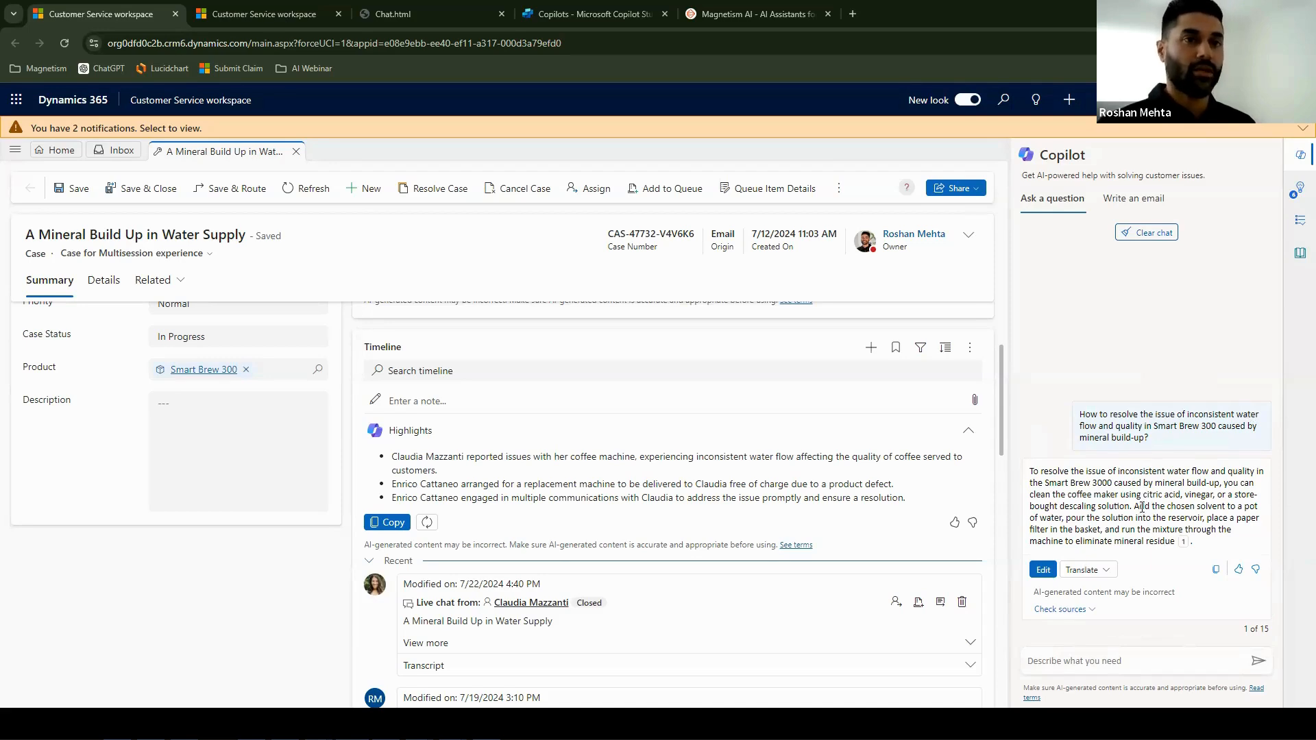
pyautogui.click(1183, 543)
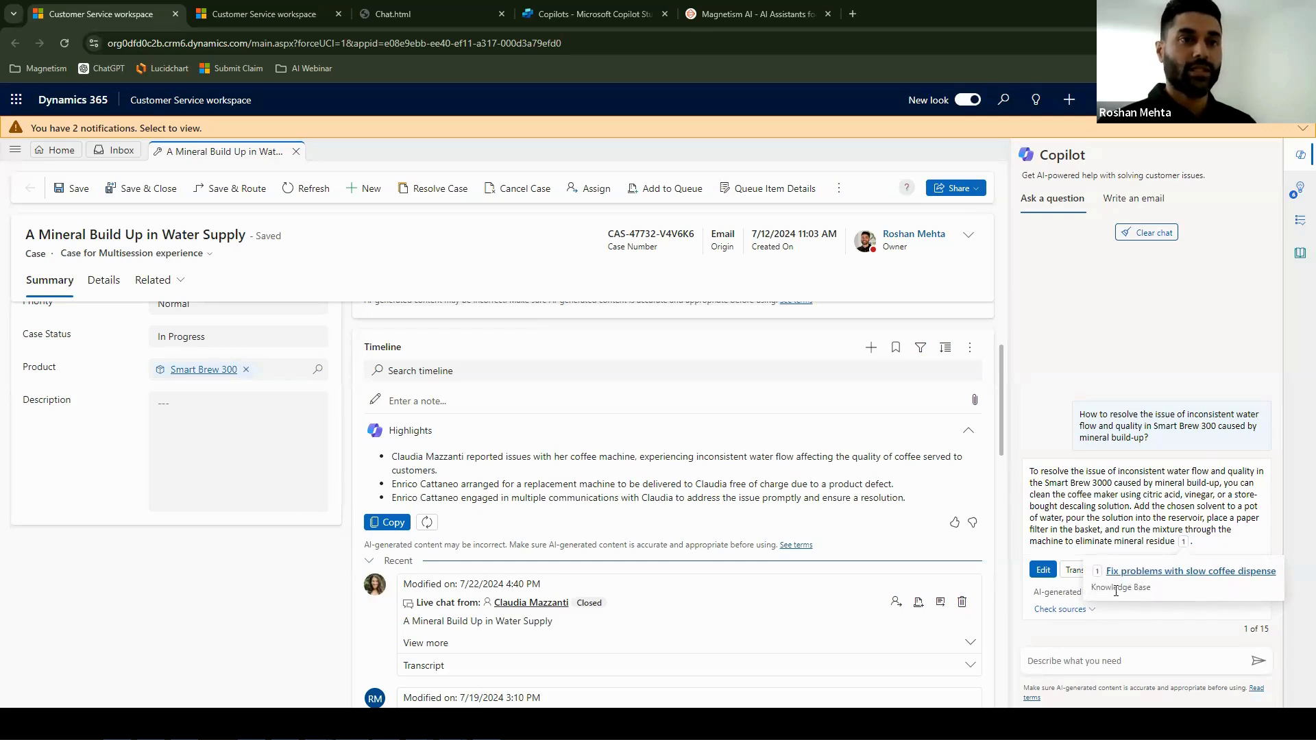
pyautogui.click(1183, 574)
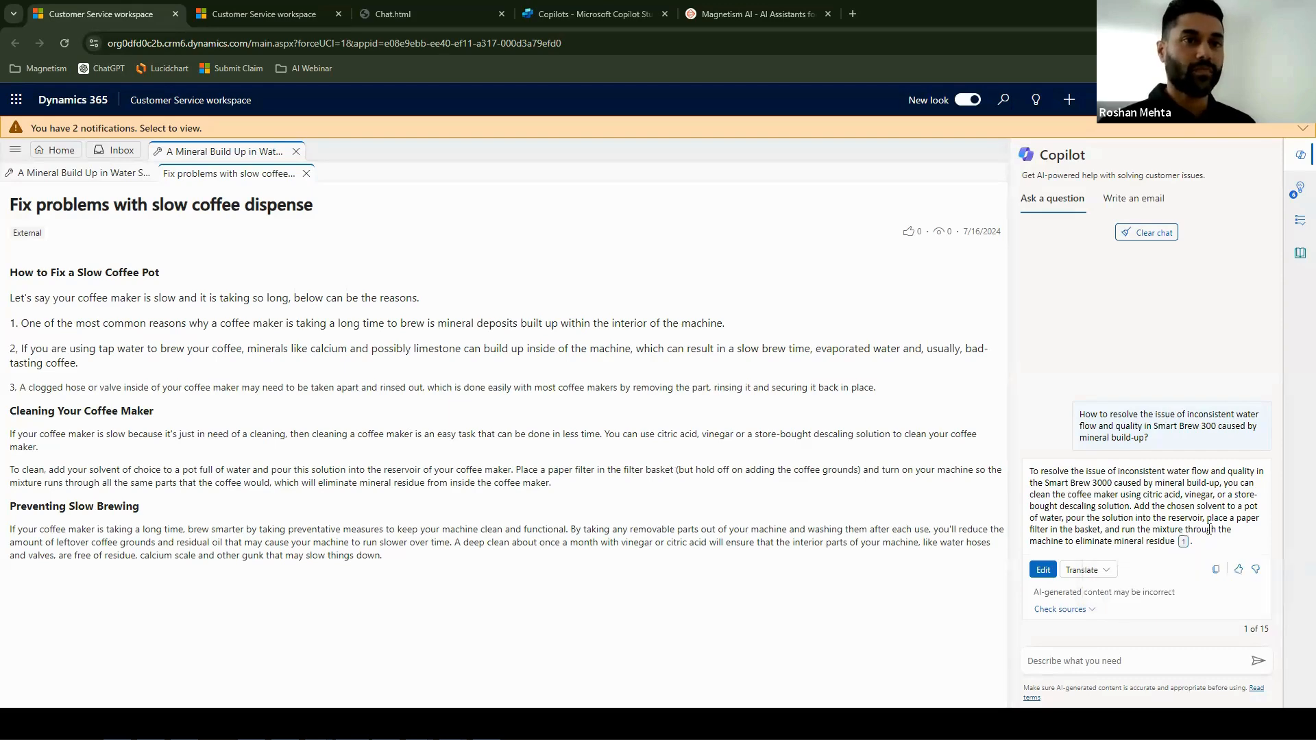
# - Open Copilot's answer about mineral build-up for editing and close the editor without changing the text
pyautogui.click(1043, 569)
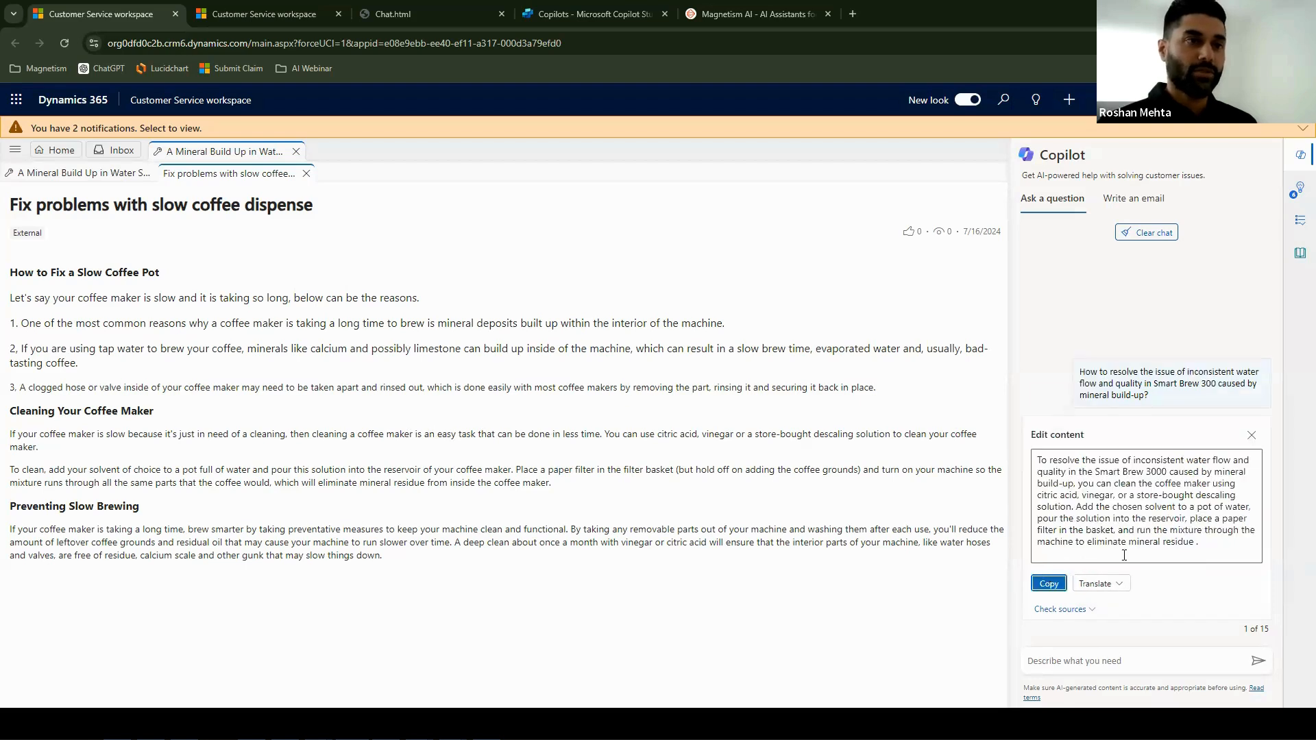
pyautogui.click(1224, 542)
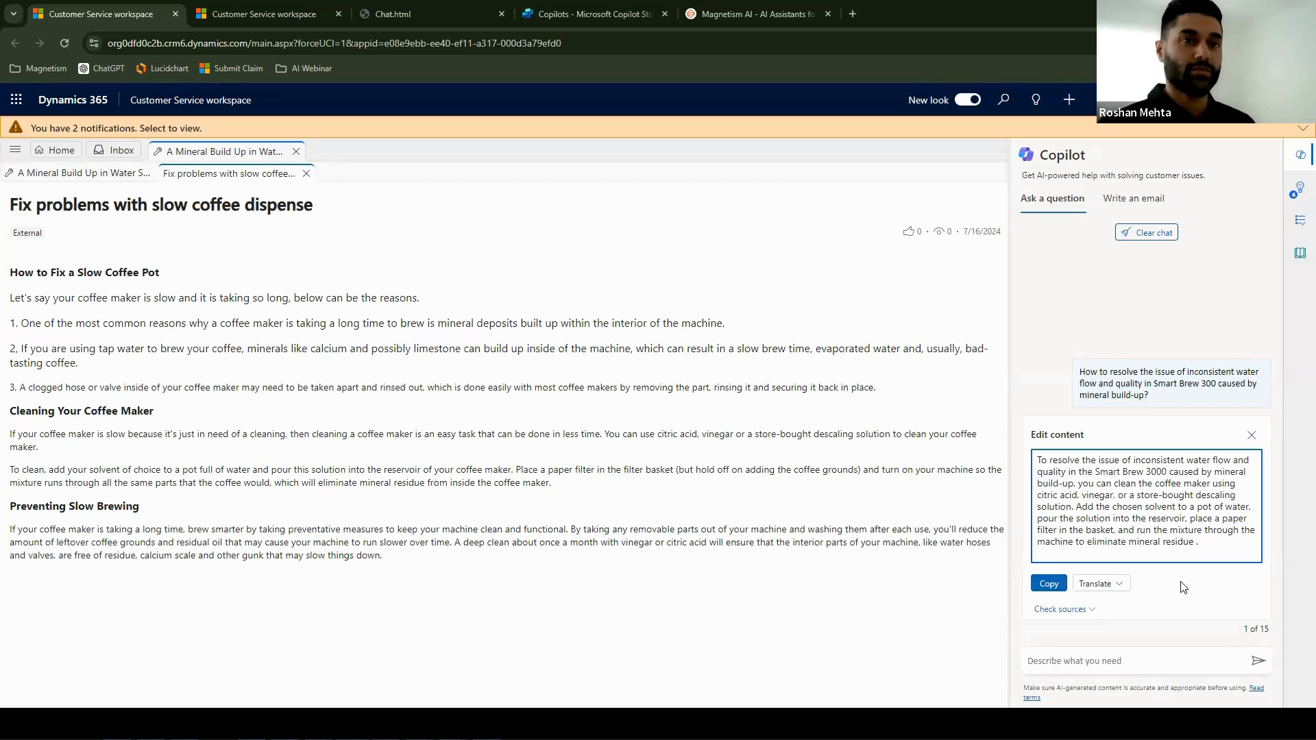
pyautogui.click(1251, 435)
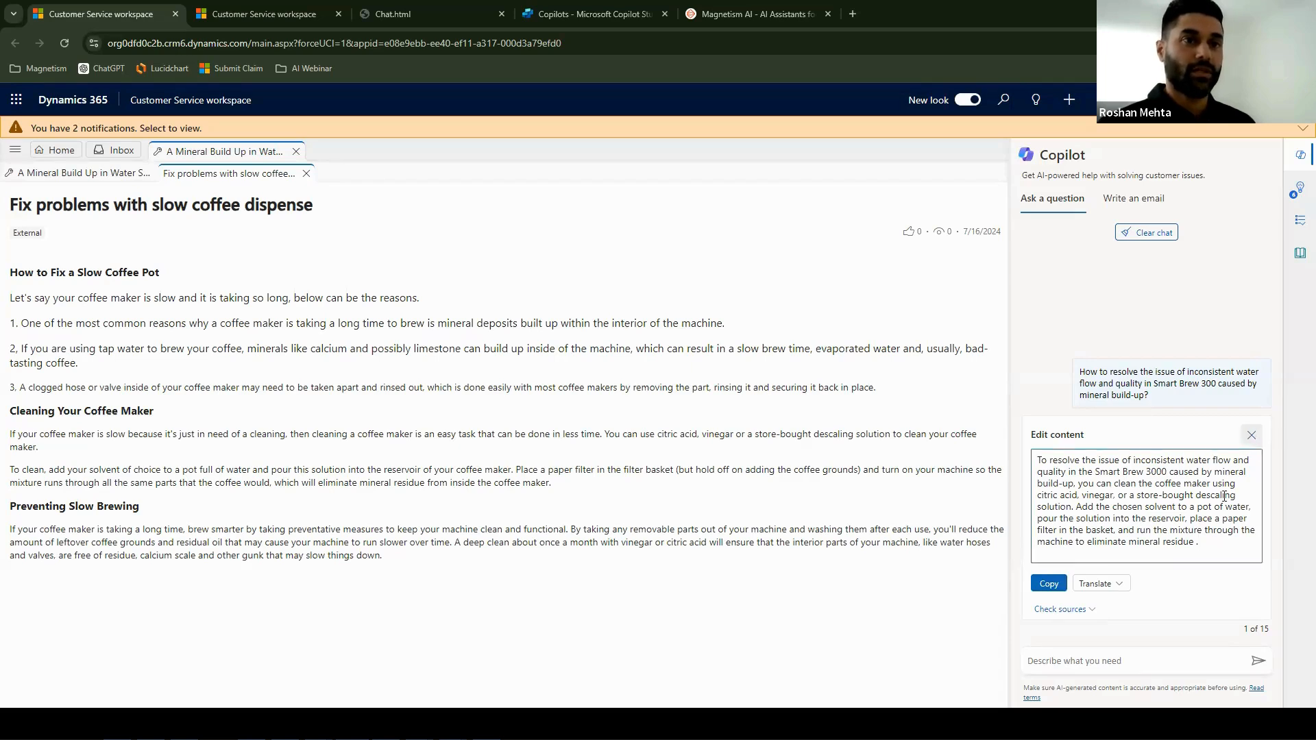
# - Translate Copilot's answer into Italian and switch it back to the original text
pyautogui.click(1106, 572)
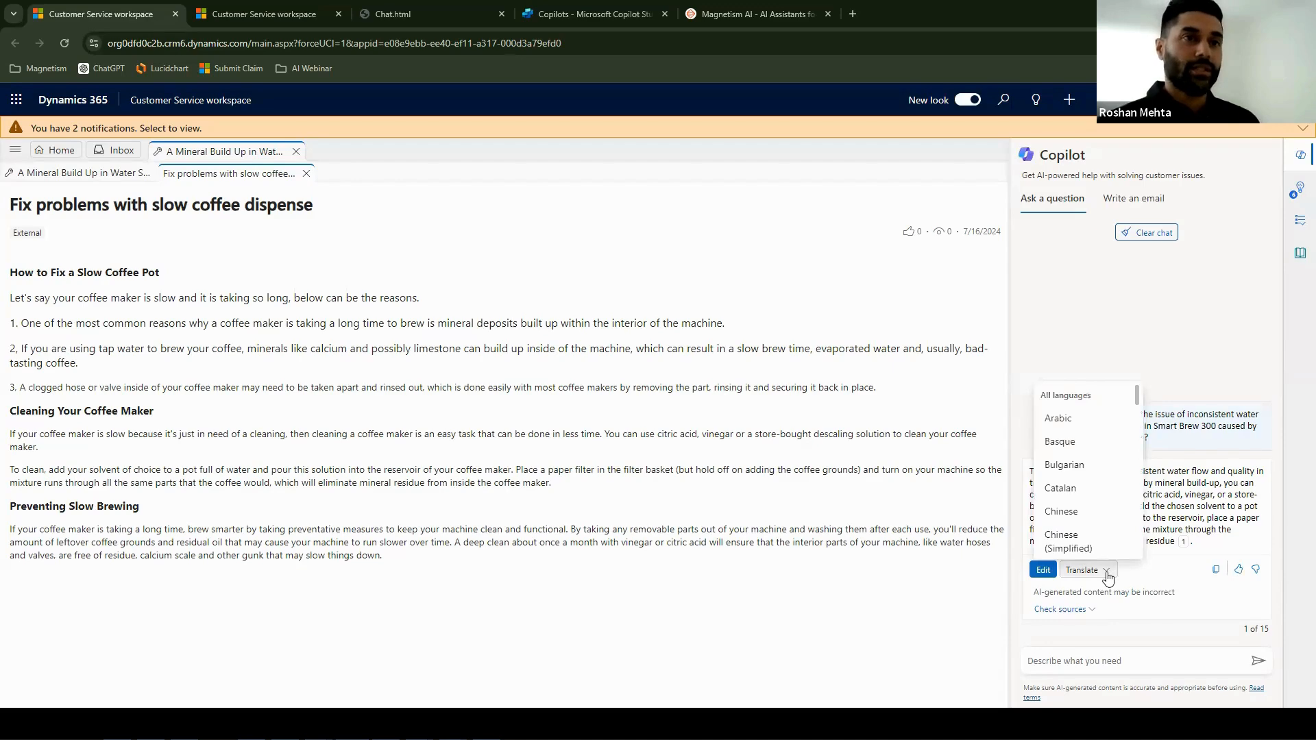
pyautogui.scroll(-2, 1116, 492)
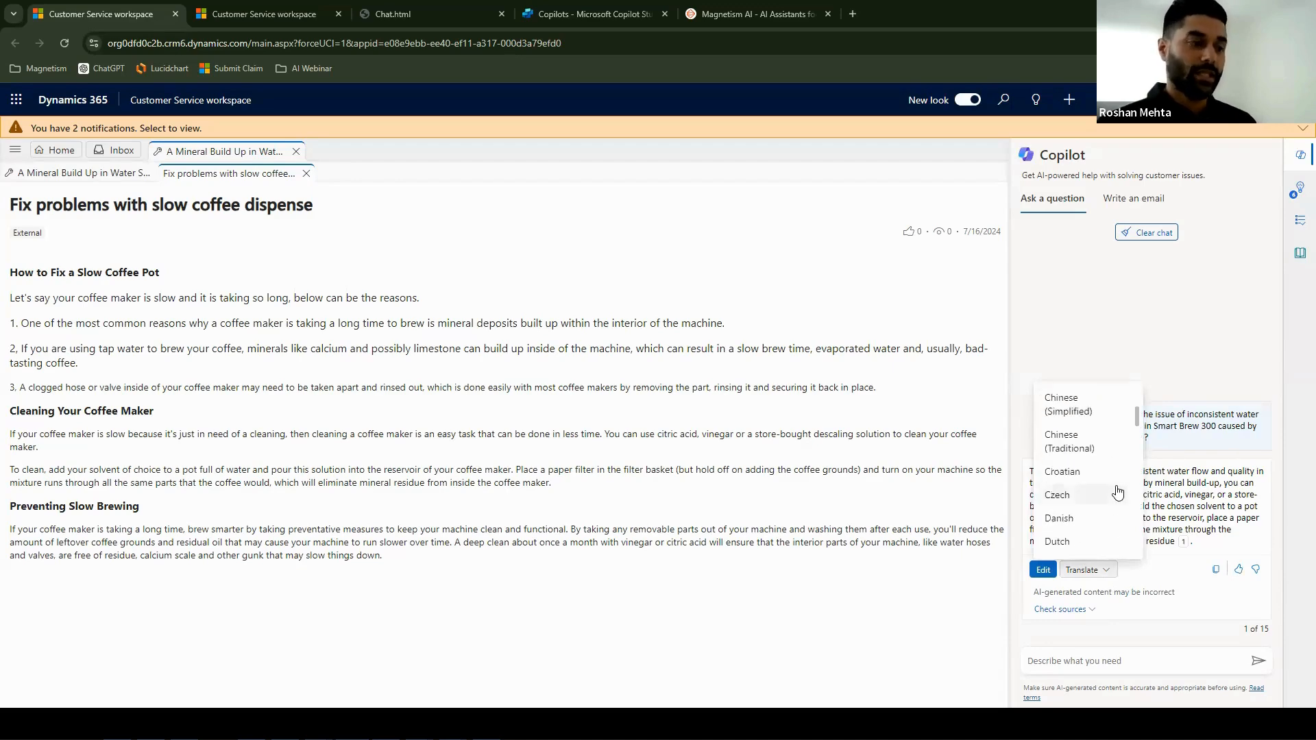
pyautogui.scroll(-1, 1117, 492)
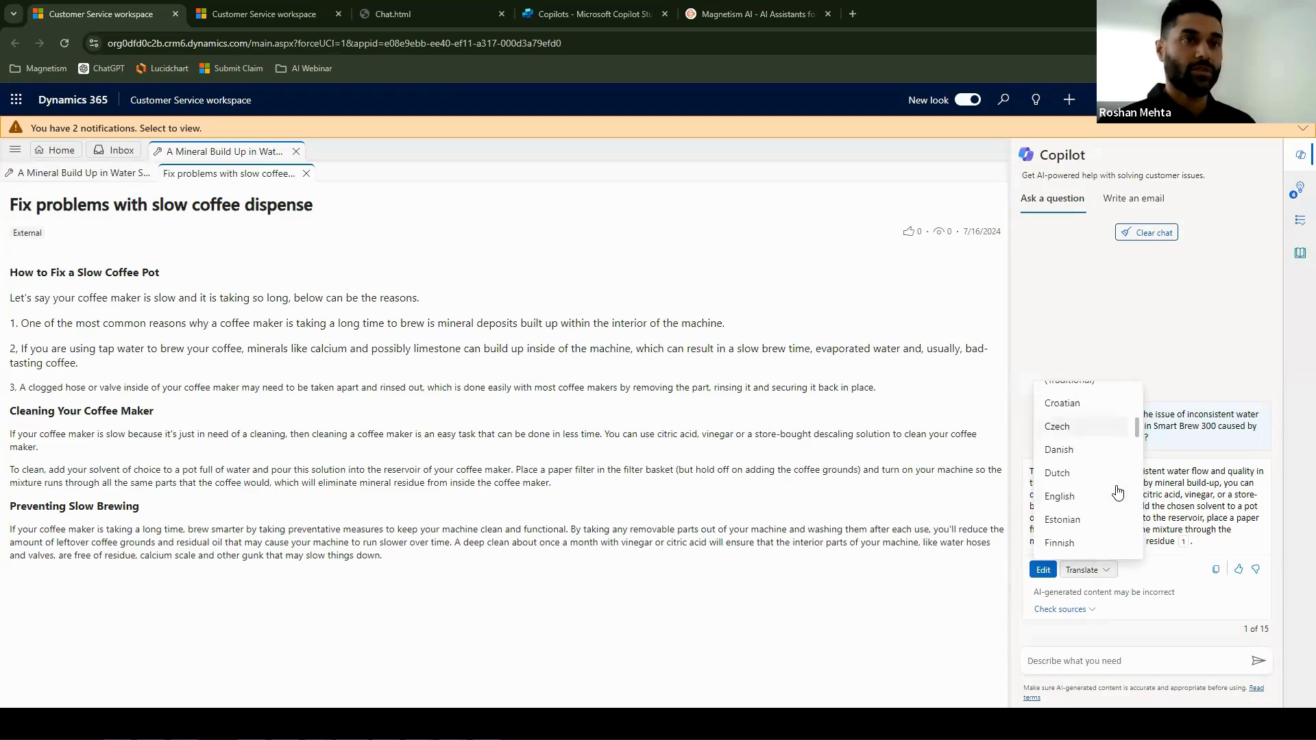
pyautogui.scroll(-3, 1117, 492)
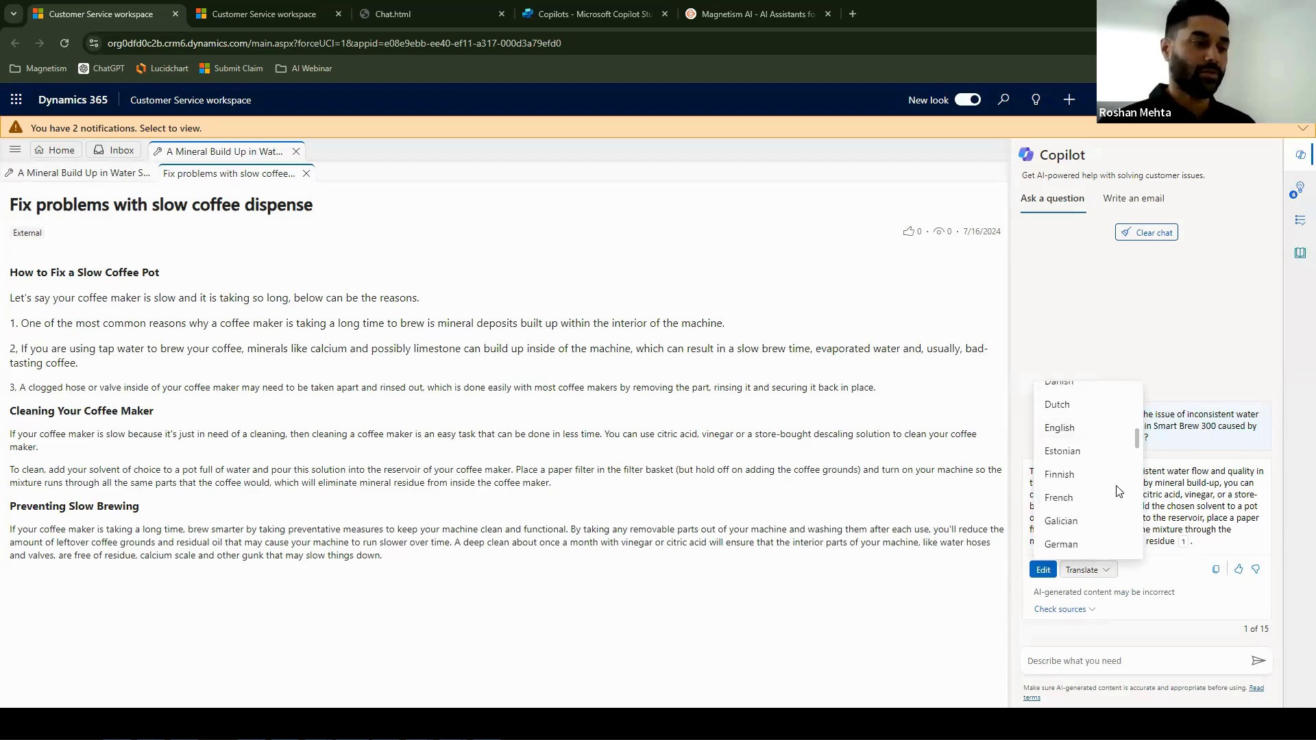
pyautogui.scroll(-1, 1117, 492)
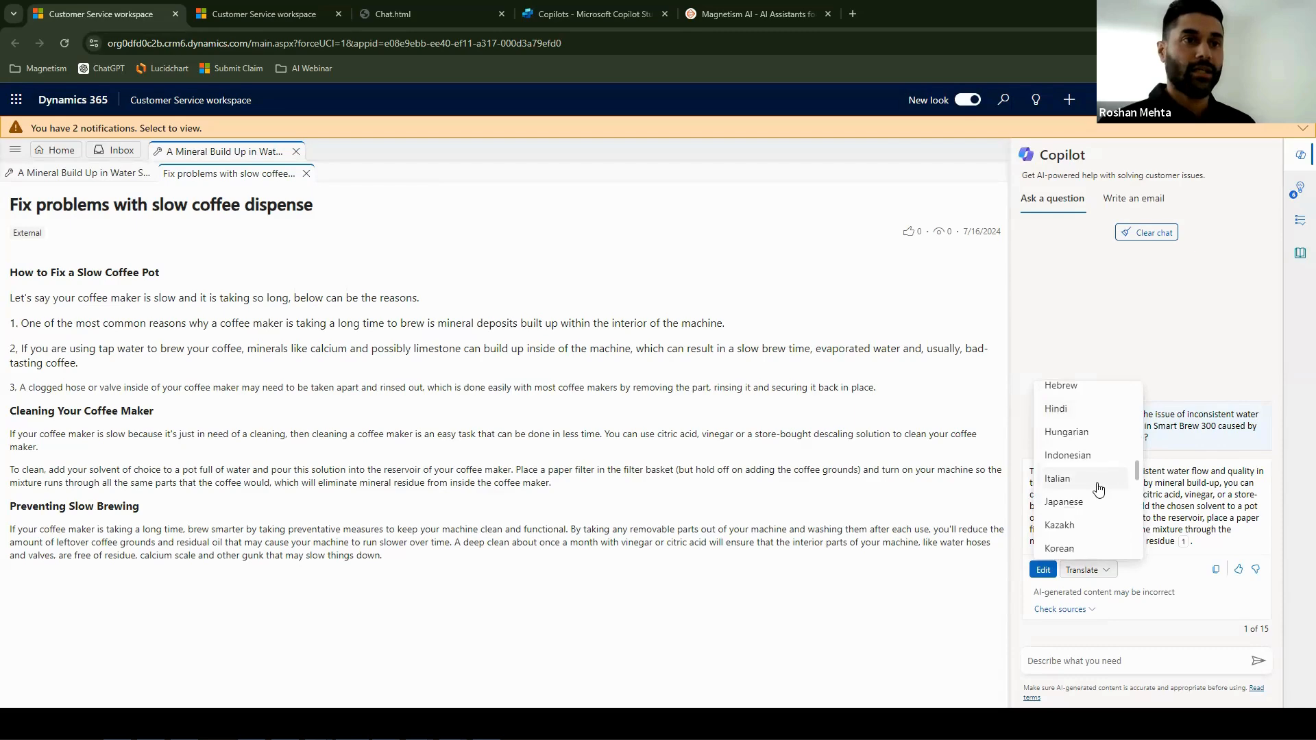
pyautogui.click(1097, 487)
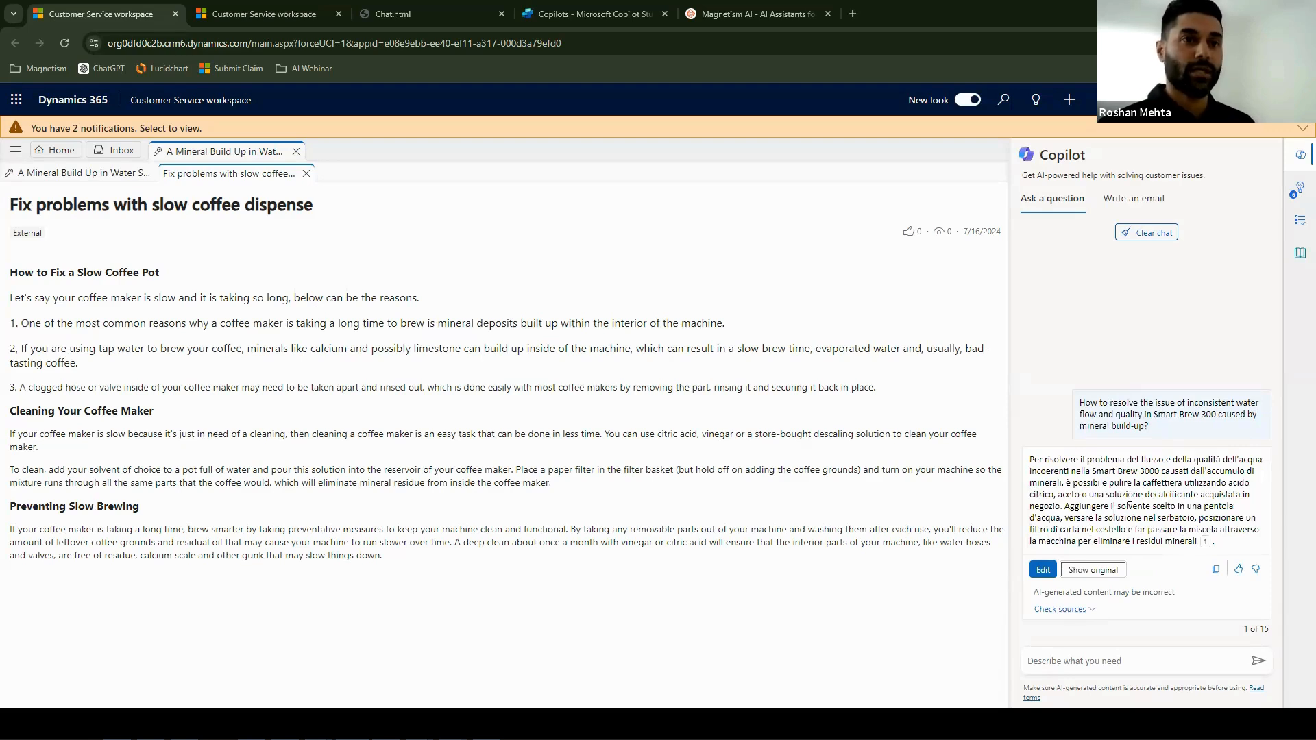
pyautogui.click(1111, 571)
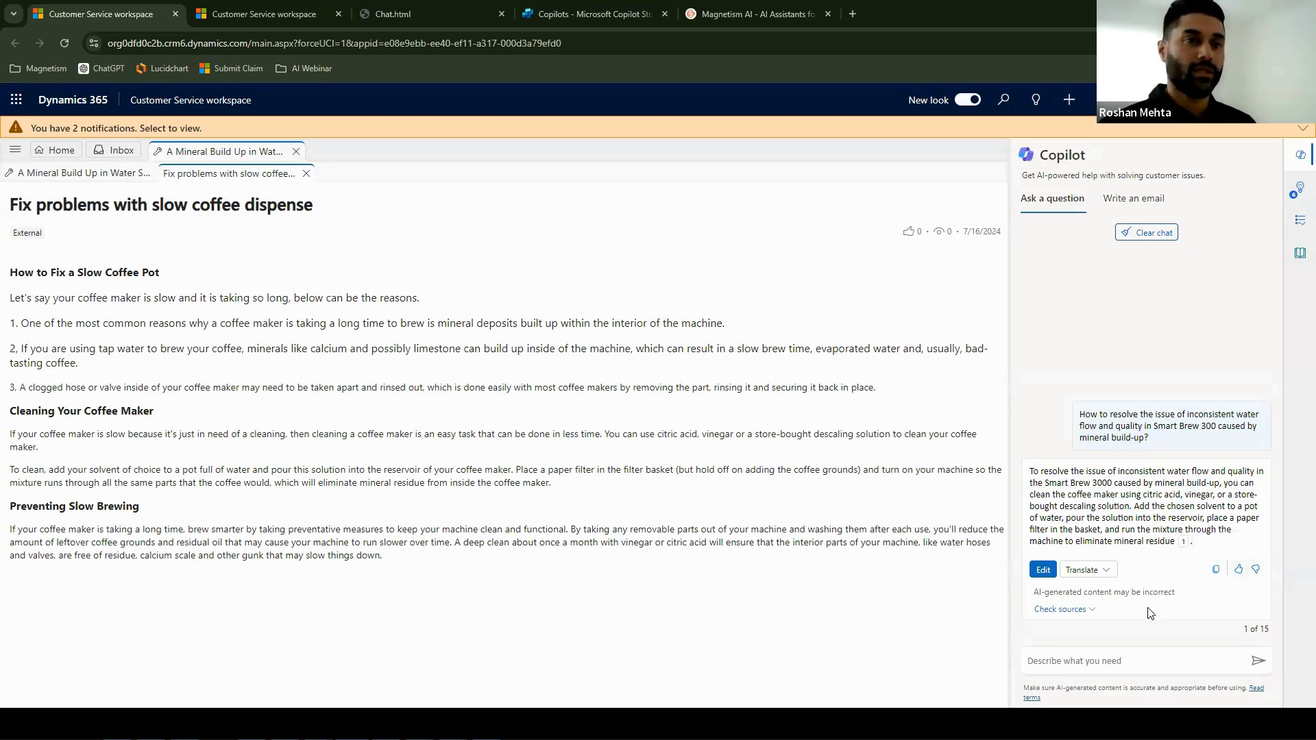
# - Expand the sources of Copilot's answer and close the "Fix problems with slow coffee dispense" article to return to the case
pyautogui.click(1090, 610)
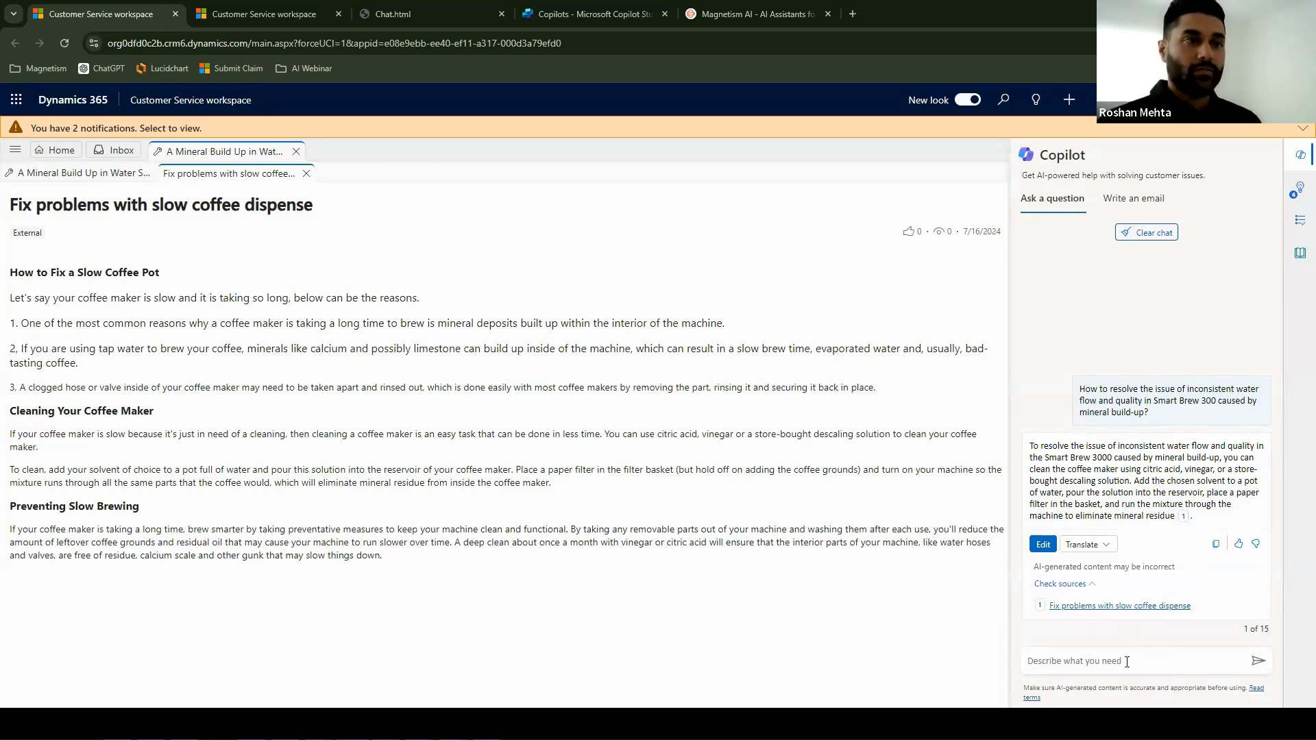
pyautogui.click(306, 174)
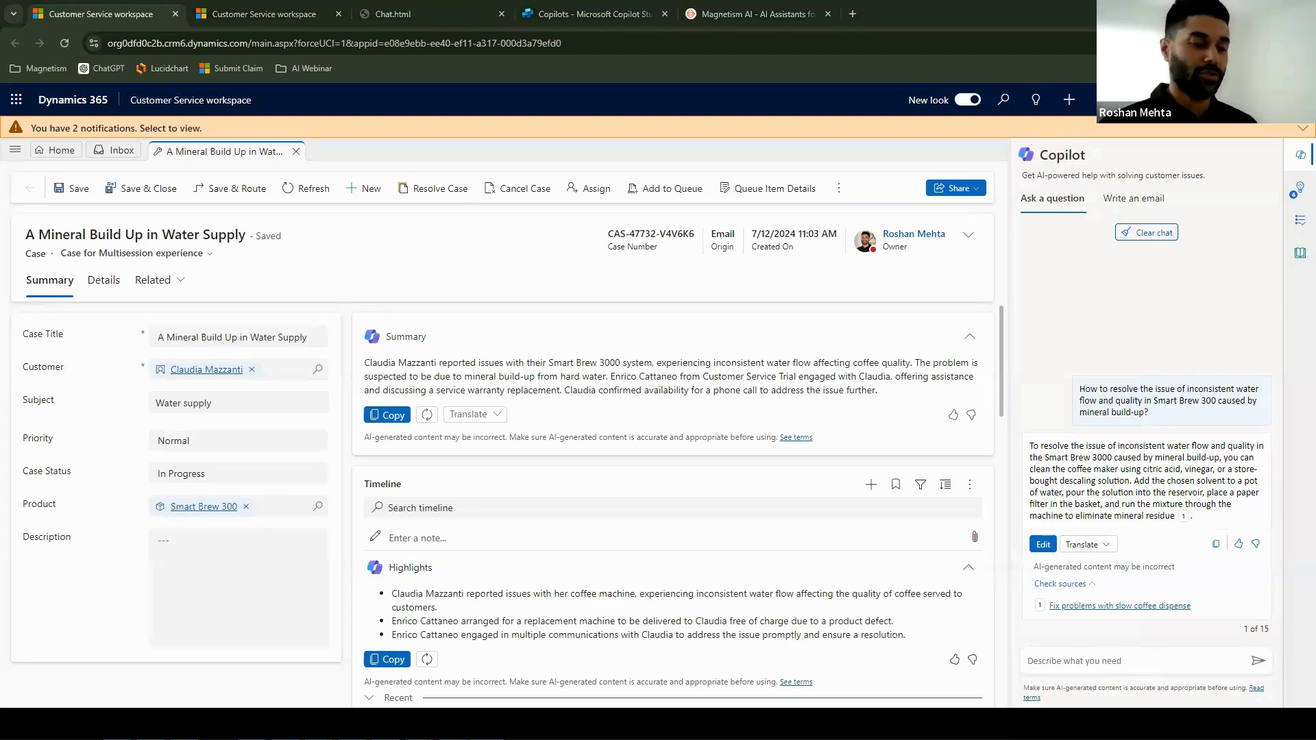
# - Ask Copilot "How do I schedule the coffee machine to run at a certain time?"
pyautogui.click(1094, 668)
pyautogui.hotkey('ctrl', 'v')
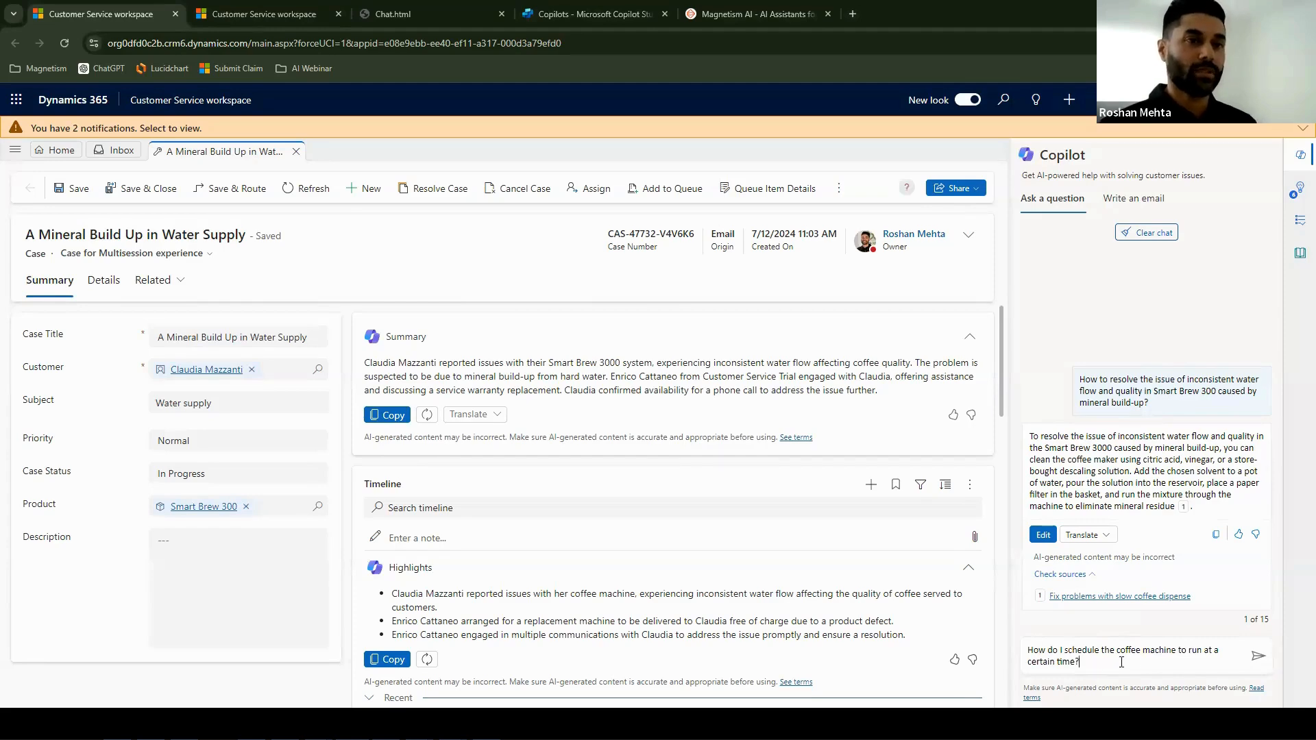
pyautogui.click(1257, 659)
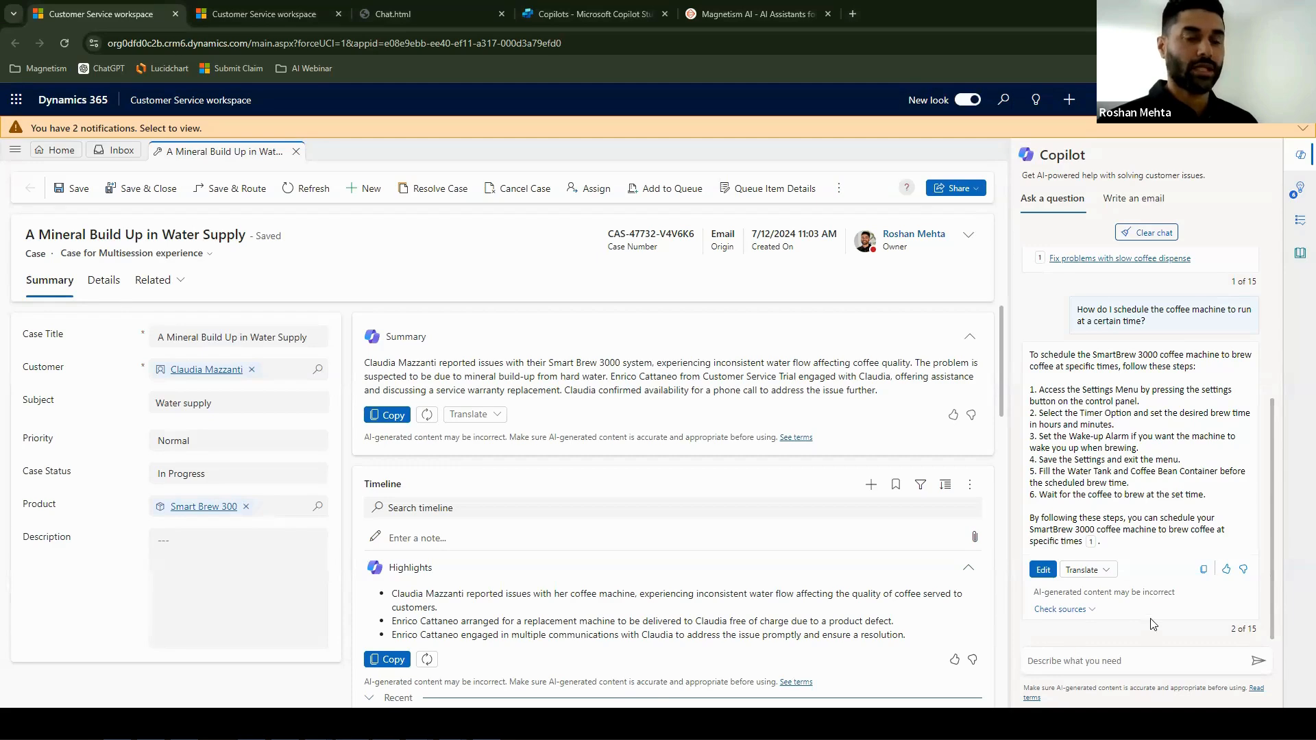
# - Ask Copilot "Please summarise that into 3 steps and format it into a friendly style email." and read the reply
pyautogui.hotkey('ctrl', 'v')
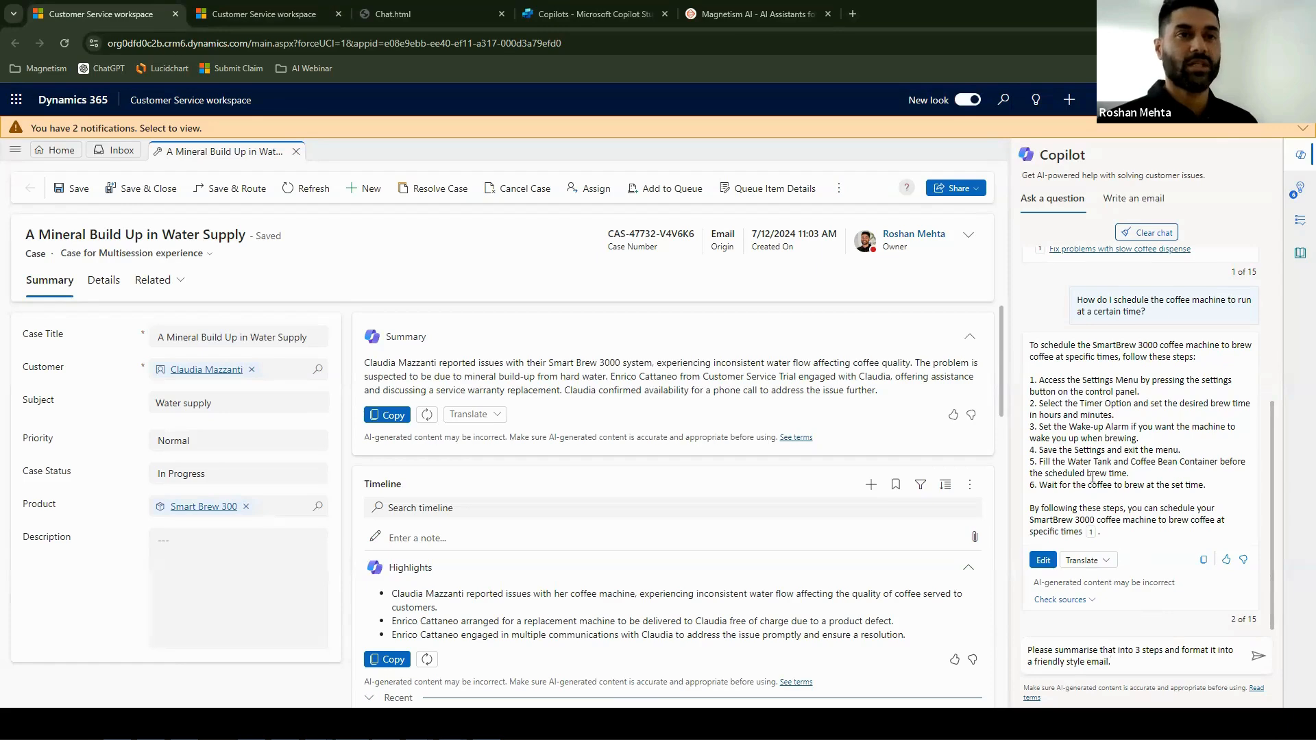
pyautogui.click(1255, 660)
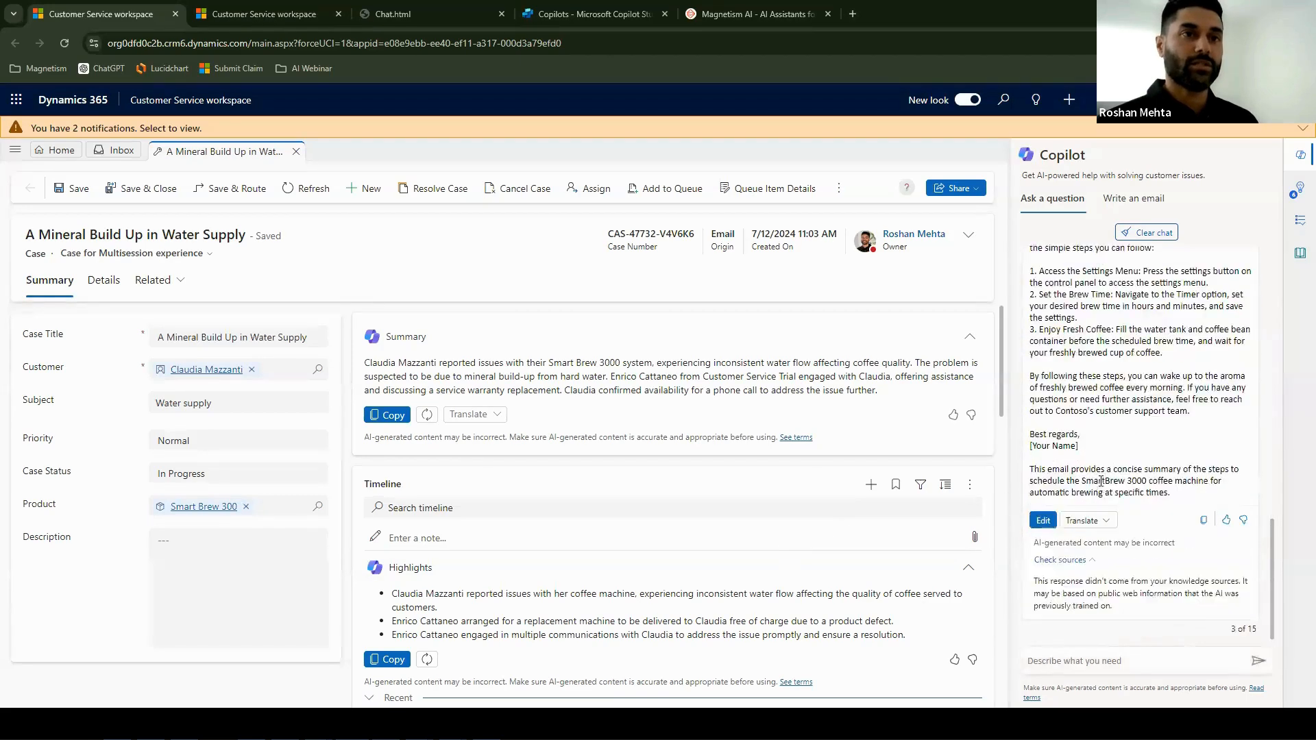
pyautogui.scroll(1, 1121, 442)
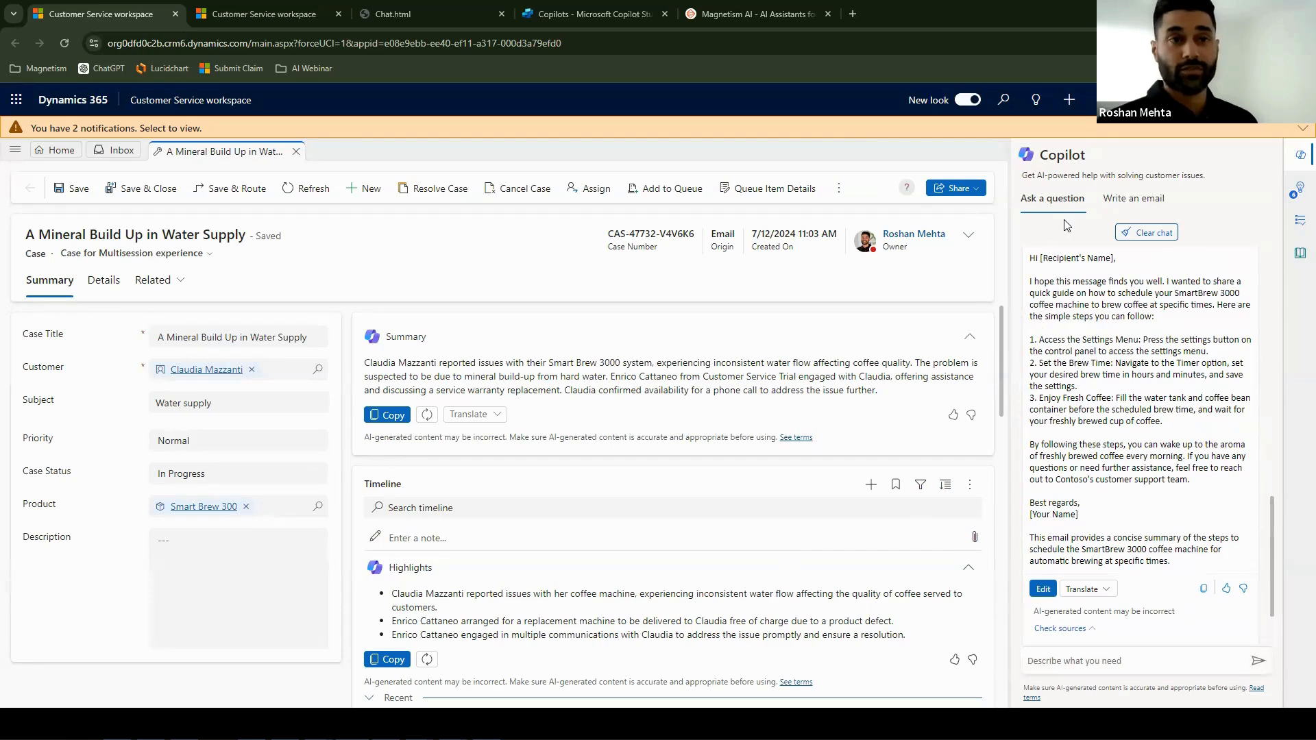
# - Create a new email from the case timeline, have Copilot draft it with "Resolve the customer's problem", and read the draft
pyautogui.click(870, 488)
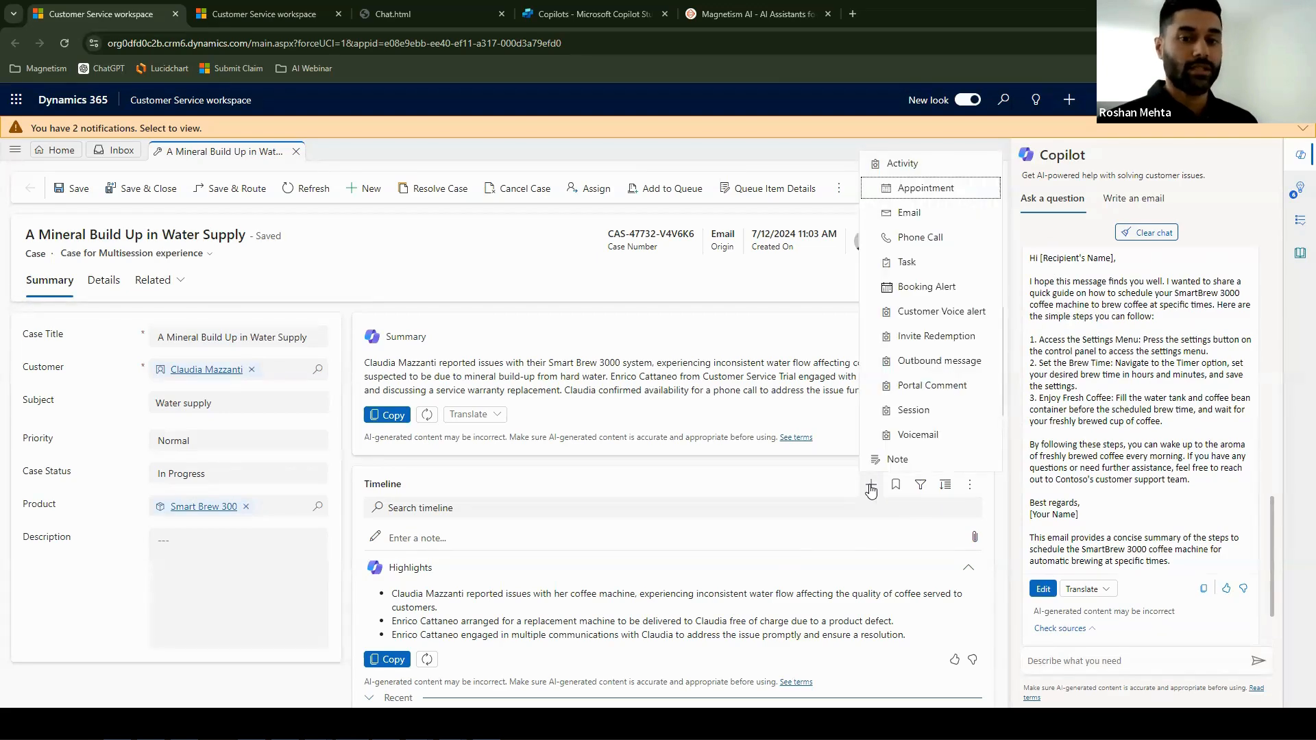
pyautogui.click(909, 212)
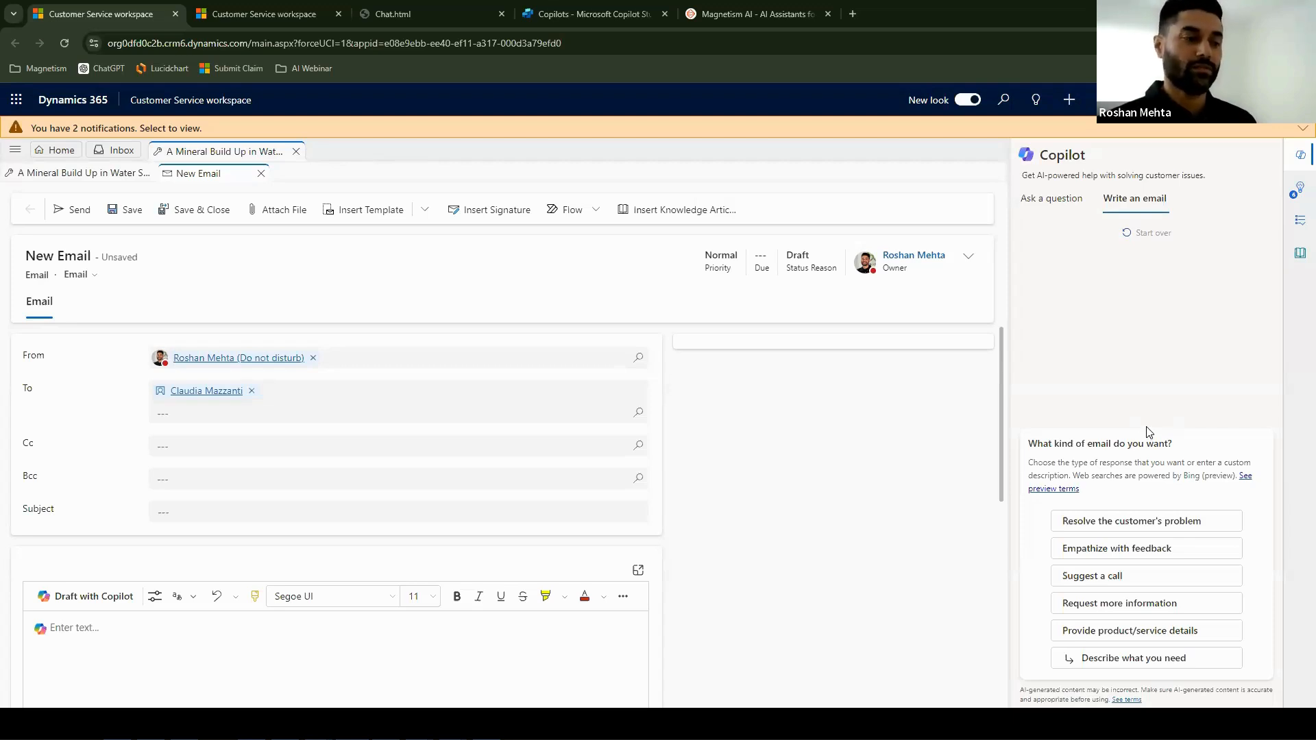
pyautogui.click(1136, 523)
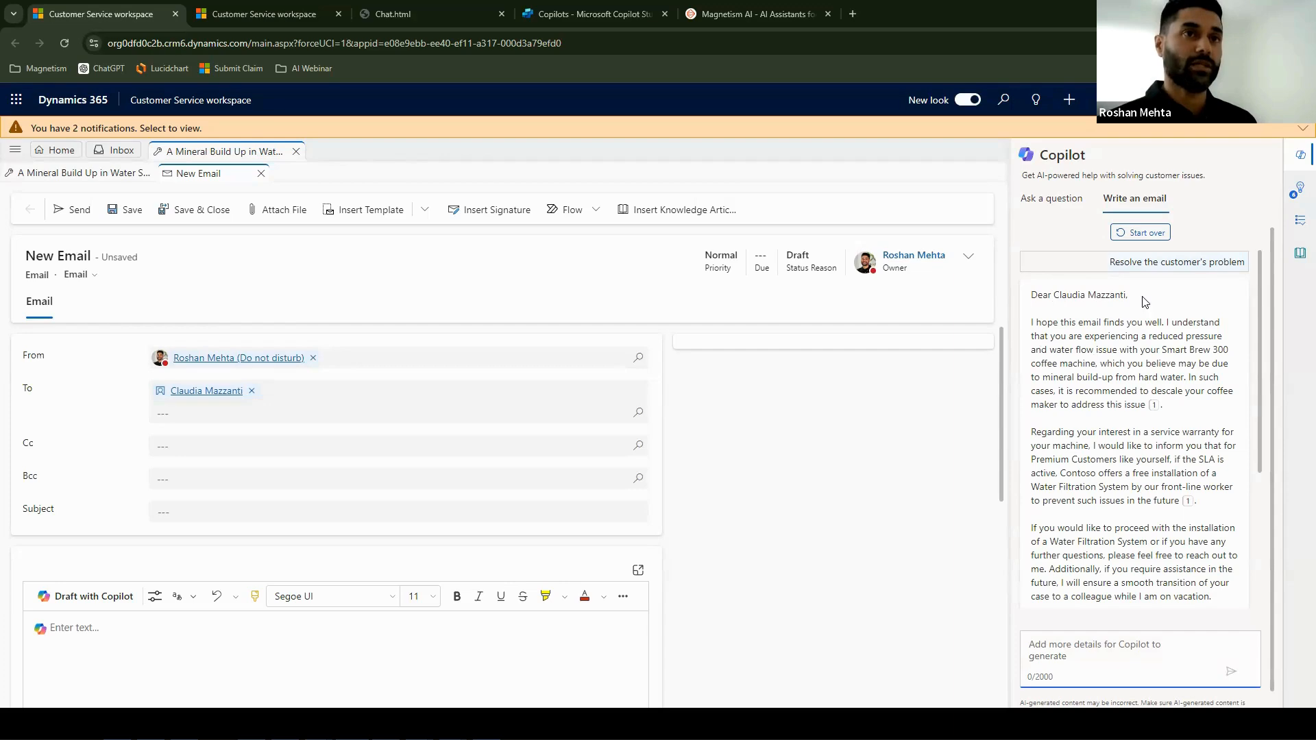
pyautogui.scroll(-3, 1164, 360)
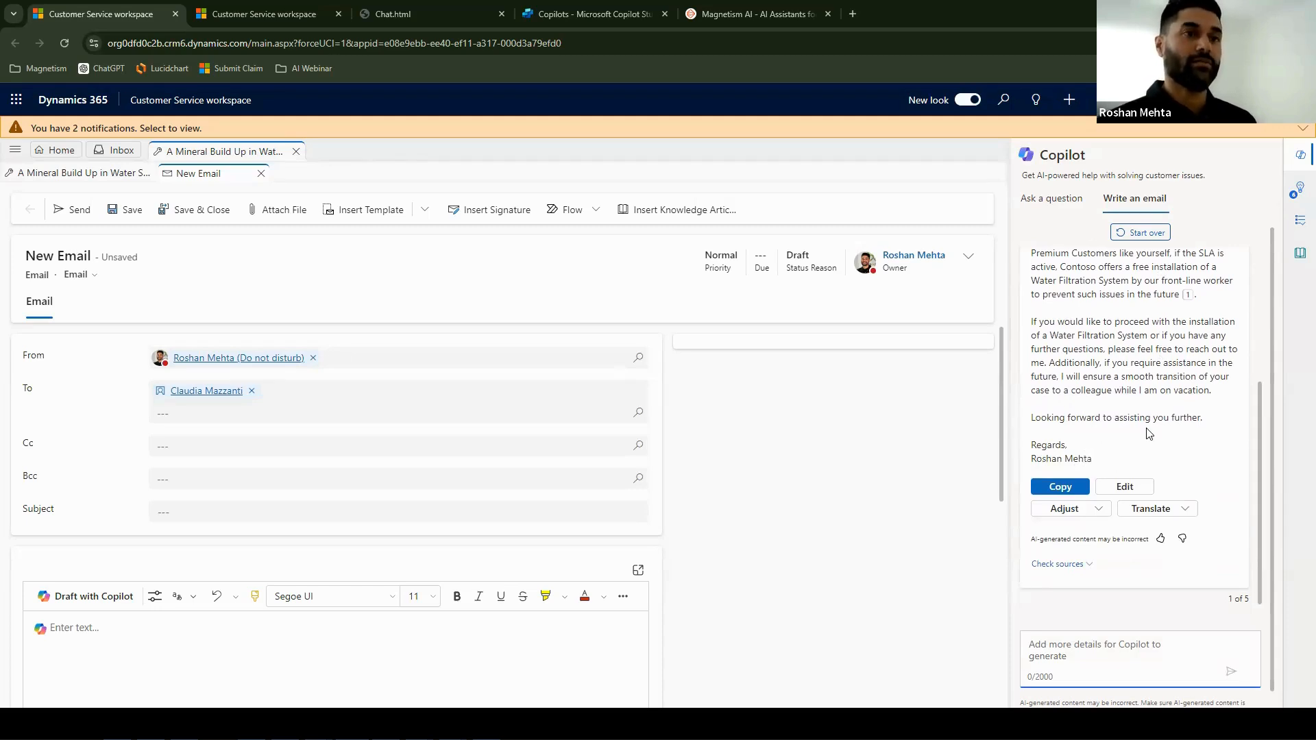
pyautogui.scroll(3, 1149, 433)
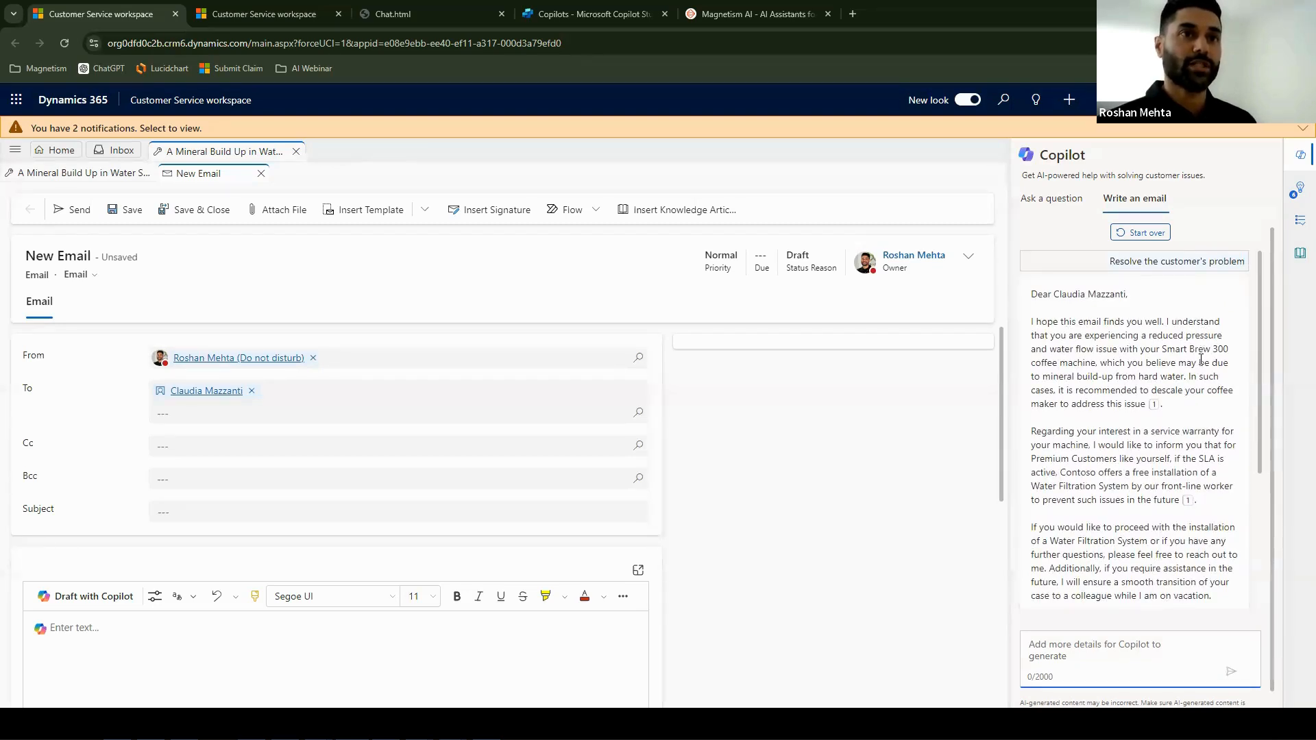
pyautogui.moveTo(1152, 409)
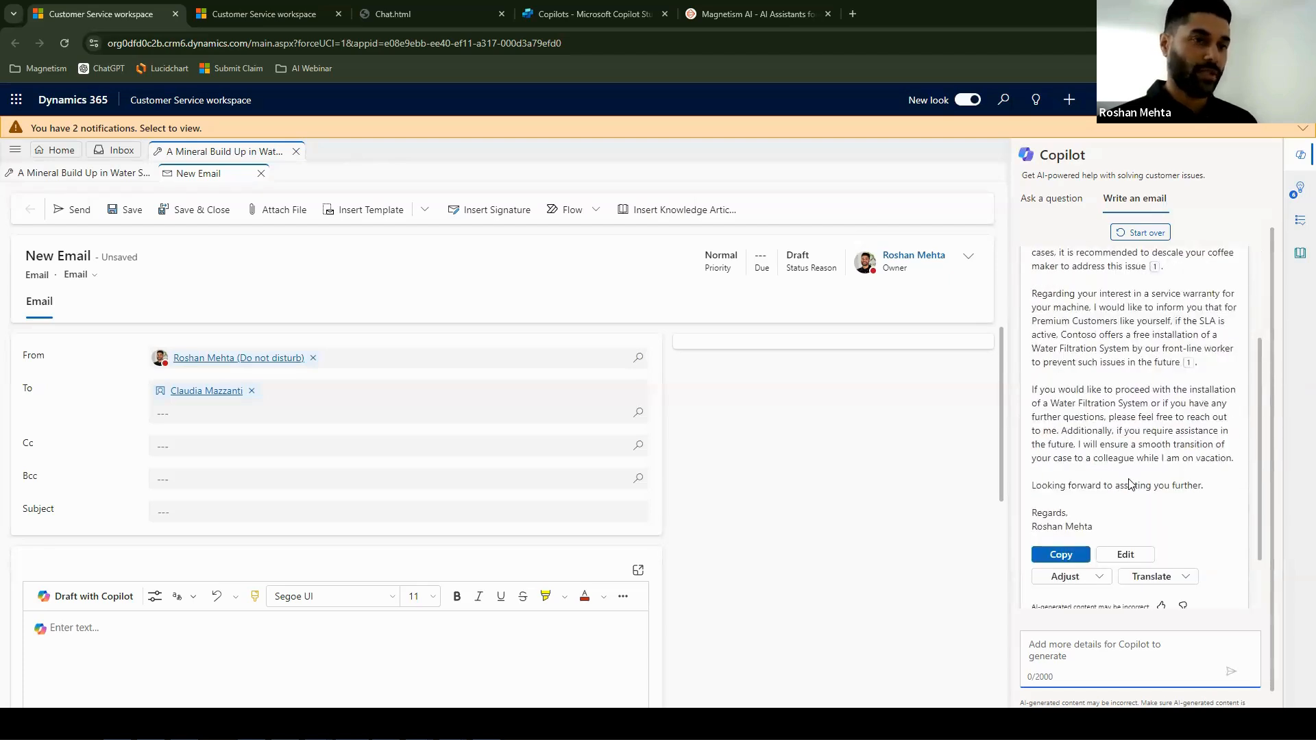
pyautogui.scroll(-2, 1131, 485)
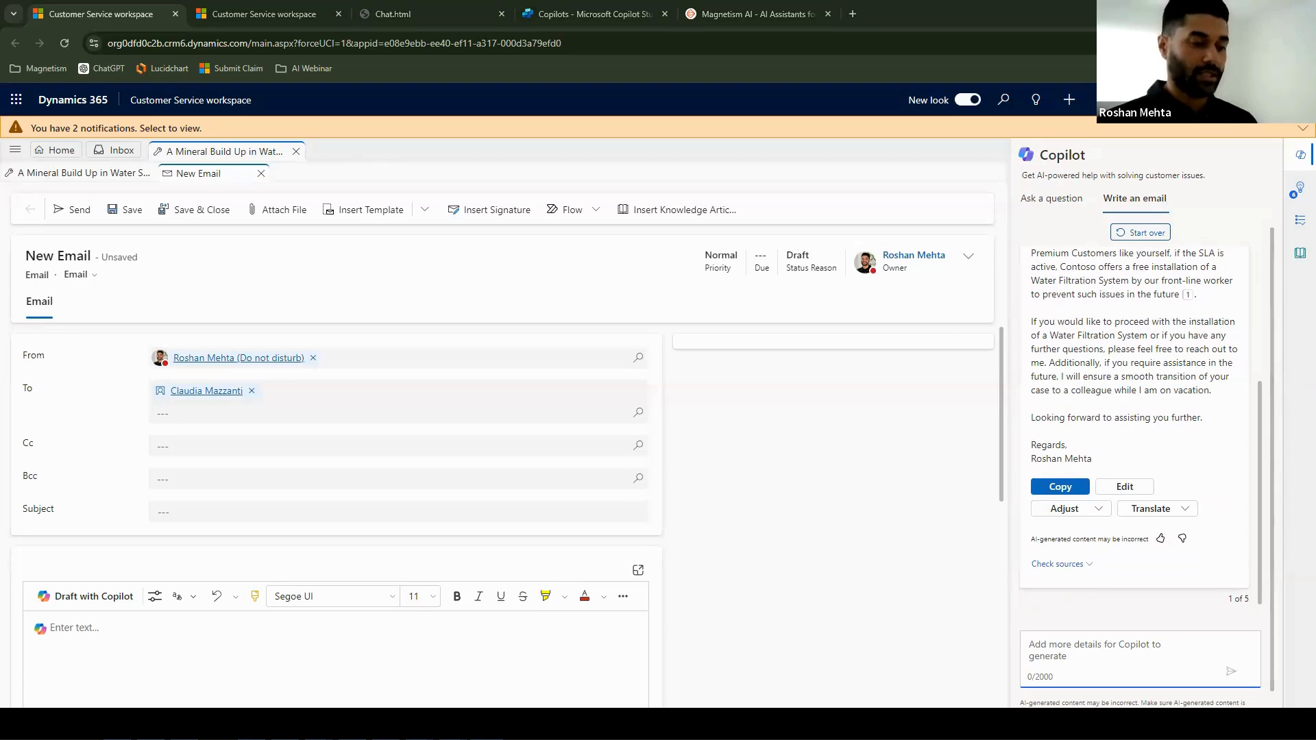
# - Have Copilot write a professionally formatted email apologising for the issue, asking for phone call availability and offering 5 free coffee pods, and read the draft
pyautogui.click(1077, 644)
pyautogui.hotkey('ctrl', 'v')
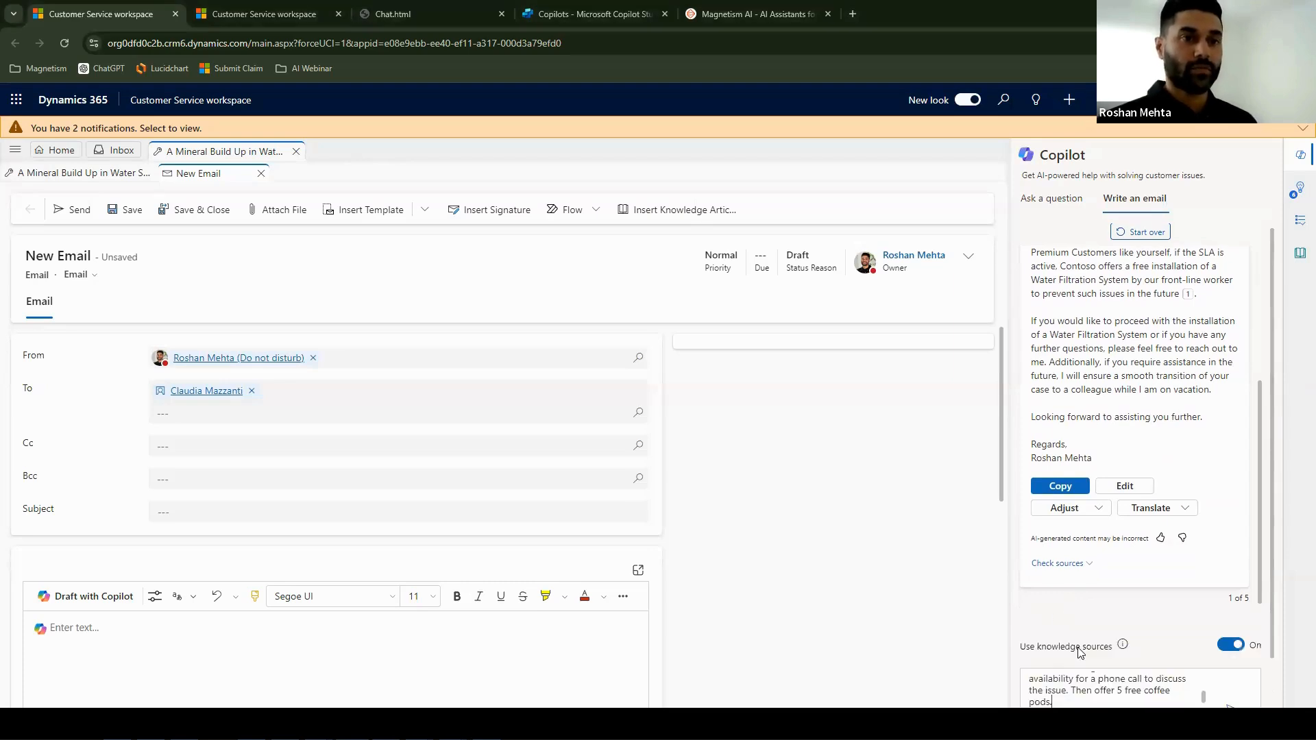
pyautogui.scroll(-1, 1204, 671)
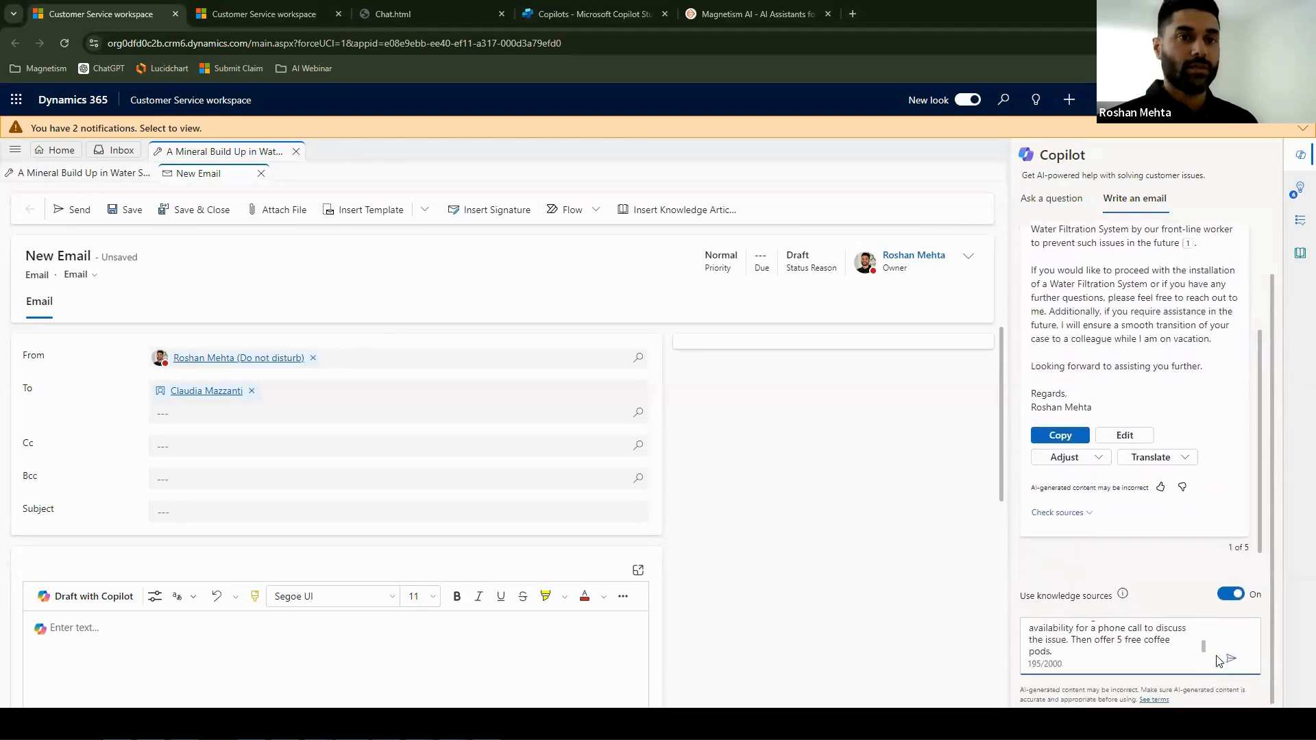
pyautogui.scroll(3, 1151, 644)
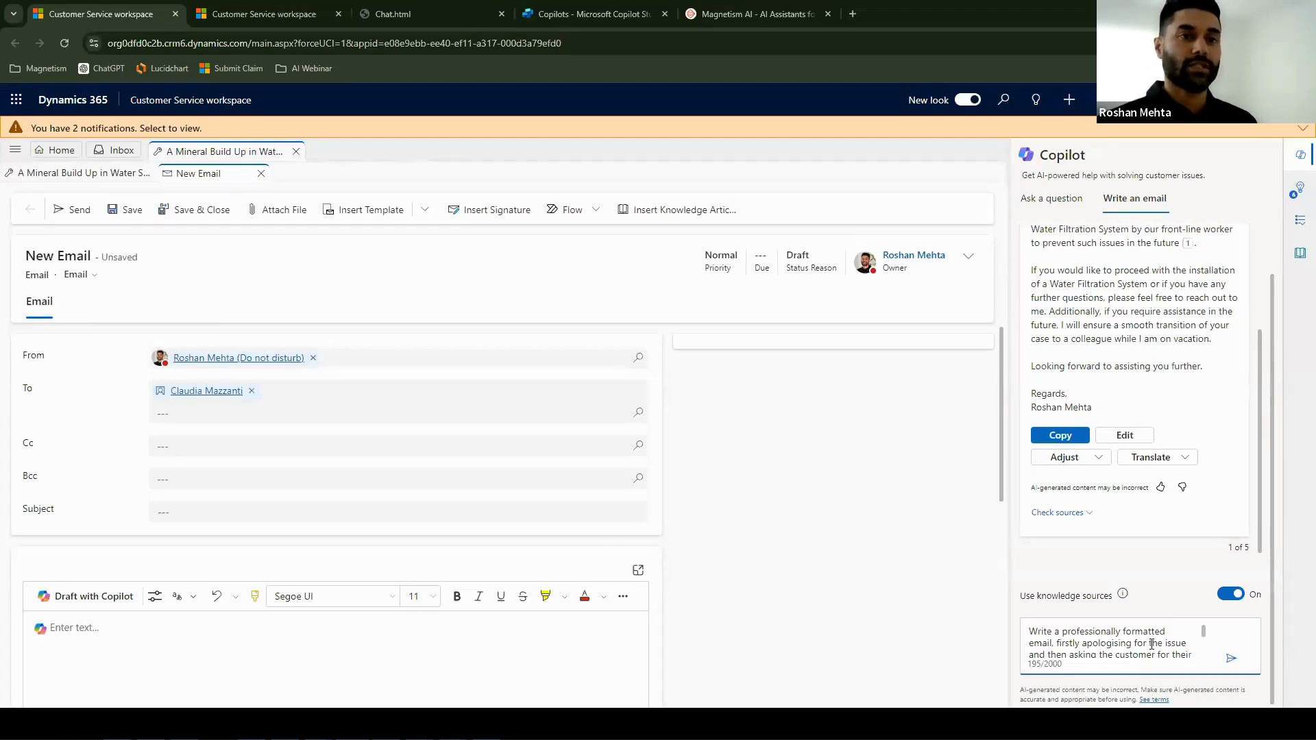
pyautogui.scroll(-3, 1151, 644)
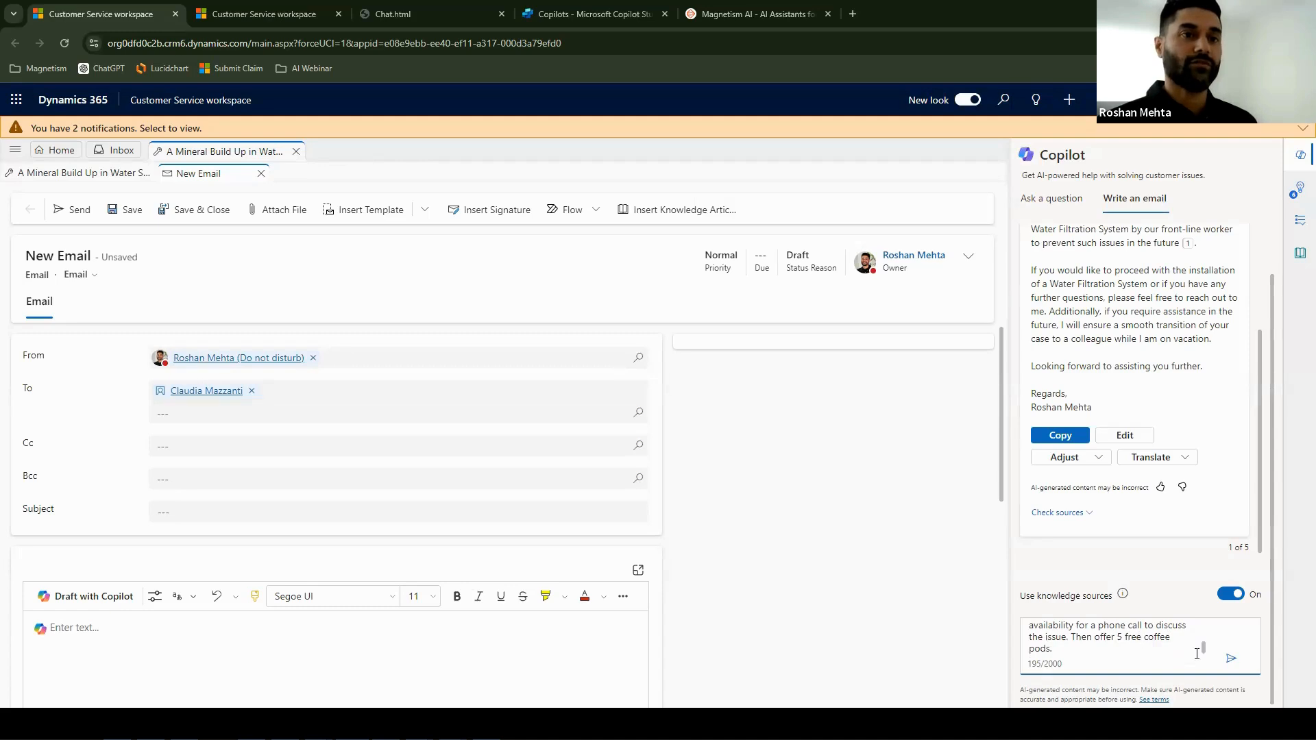
pyautogui.click(1230, 658)
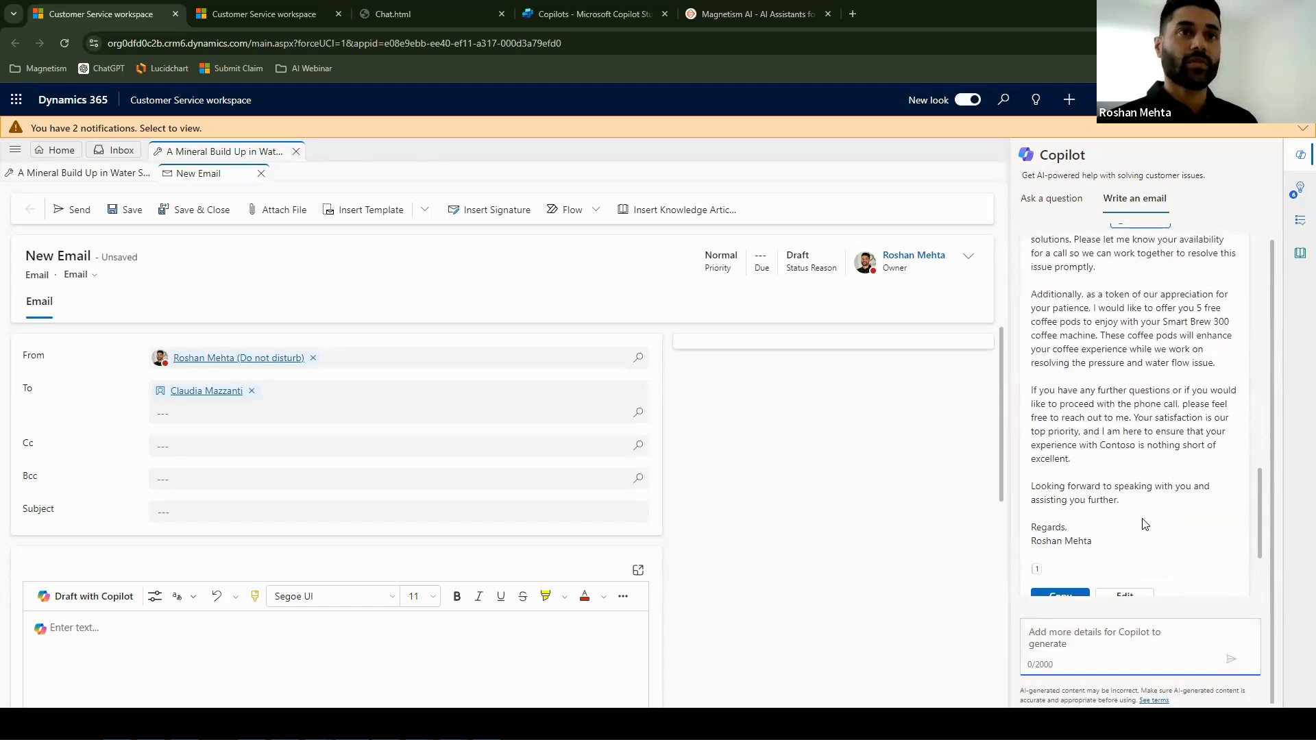
pyautogui.moveTo(1099, 309); pyautogui.dragTo(1230, 322)
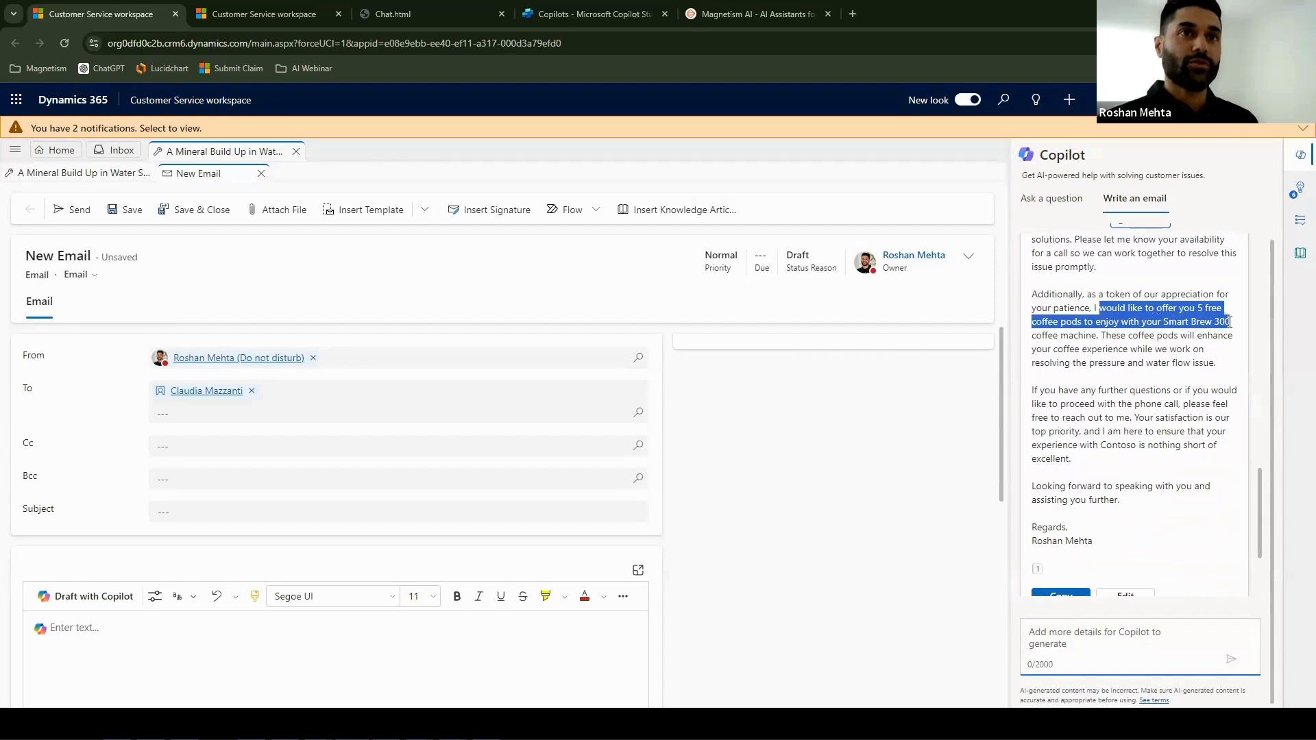
pyautogui.click(1179, 405)
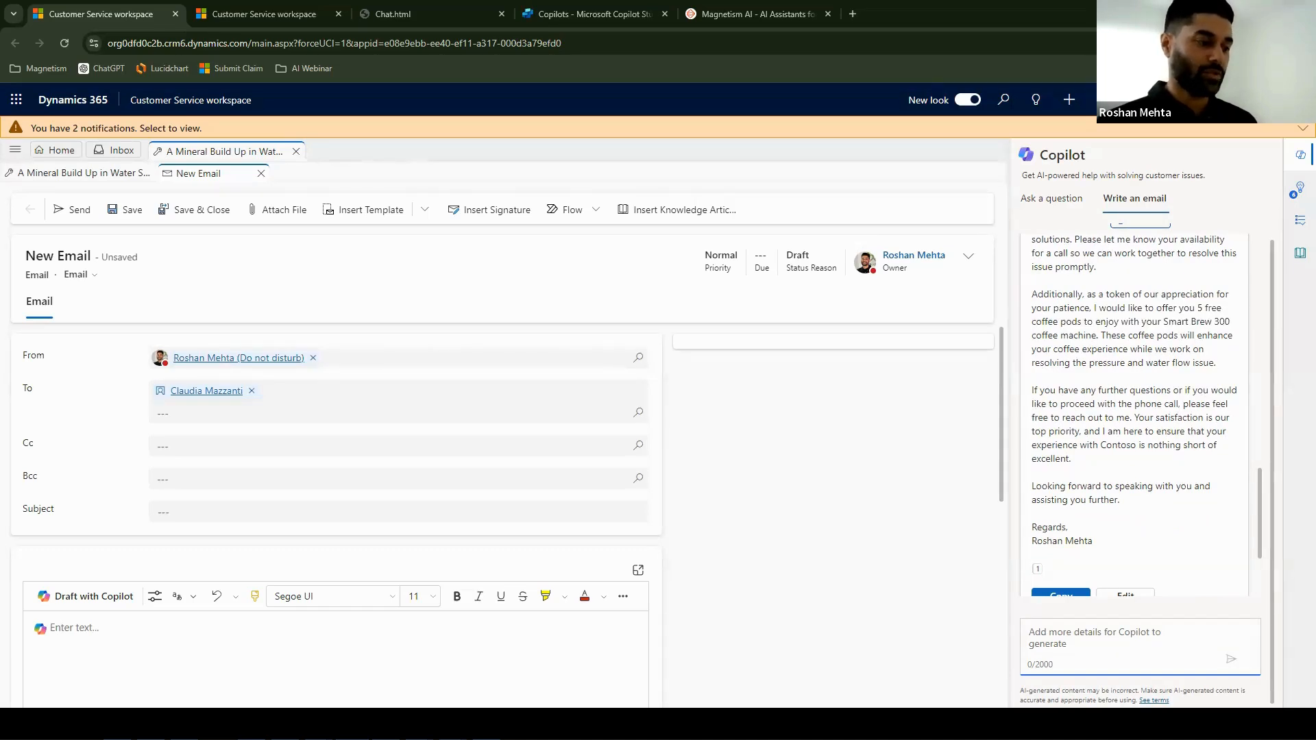
# - Copy Copilot's apology and coffee pod draft into the email body and read it there
pyautogui.scroll(-2, 1198, 476)
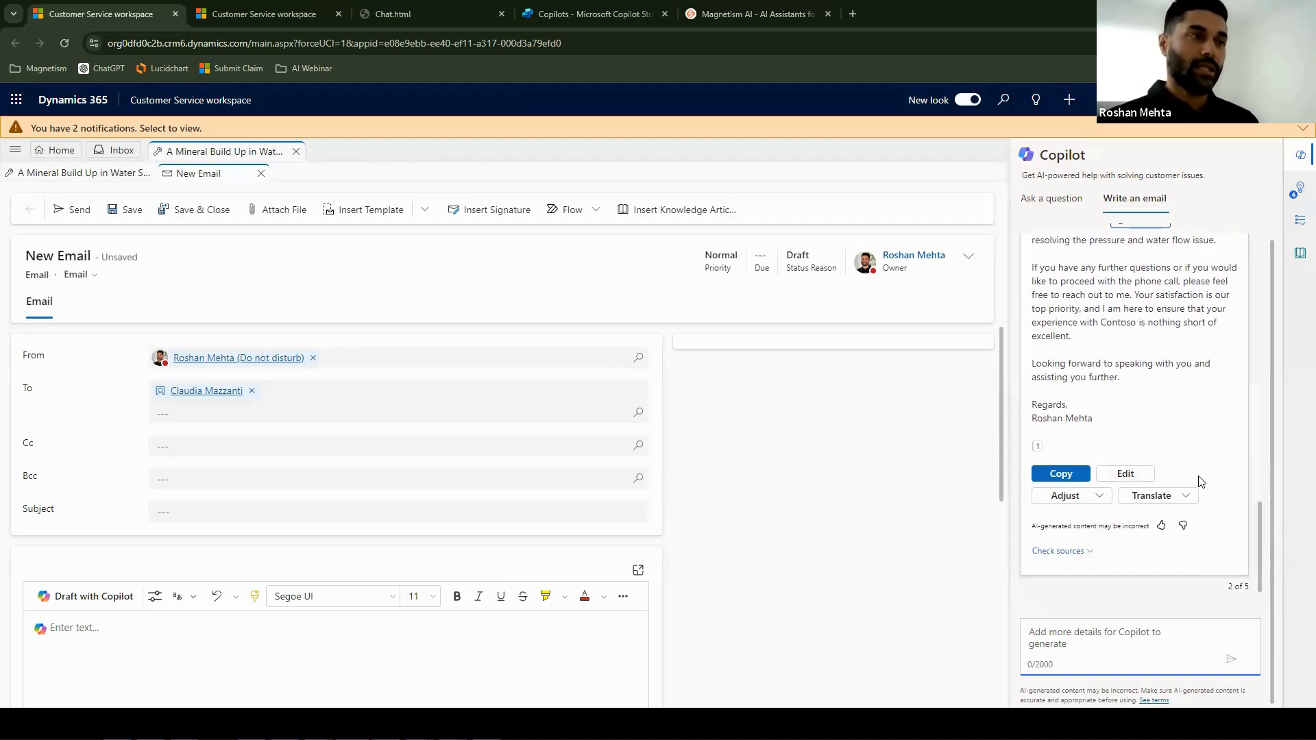
pyautogui.click(1061, 475)
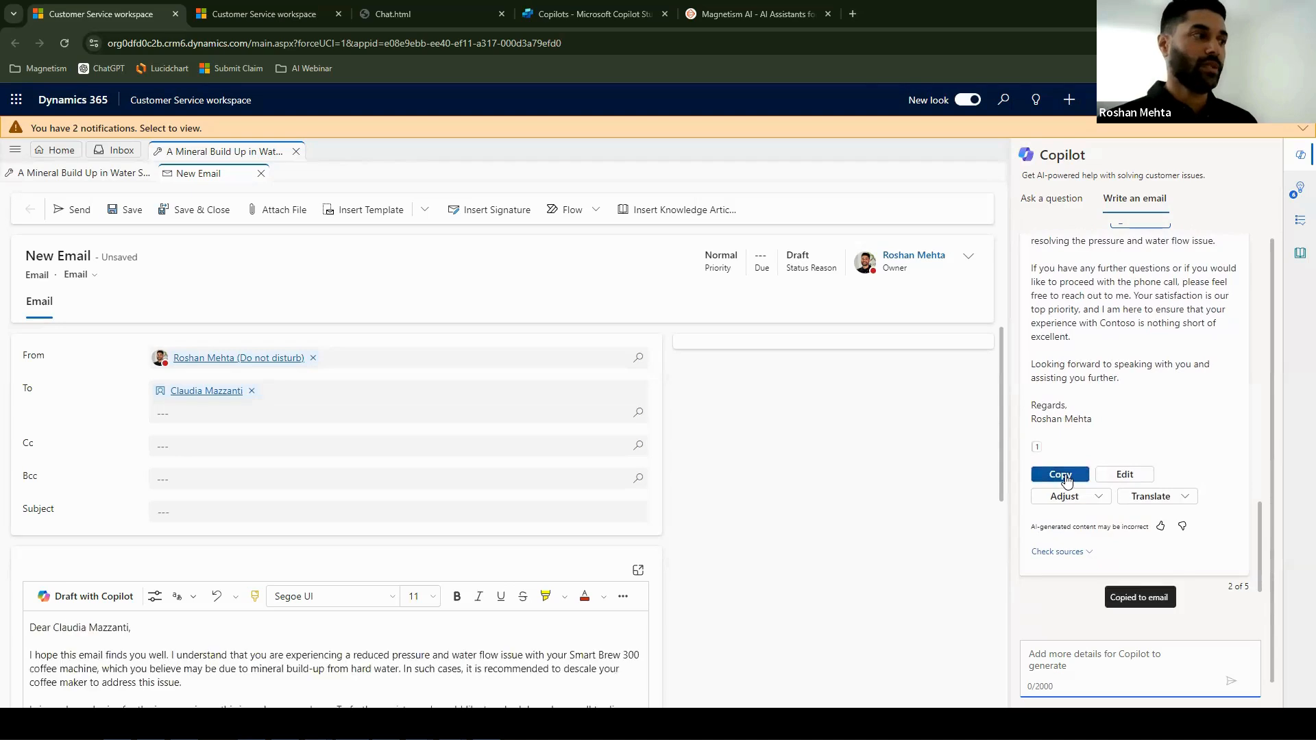
pyautogui.scroll(-3, 513, 611)
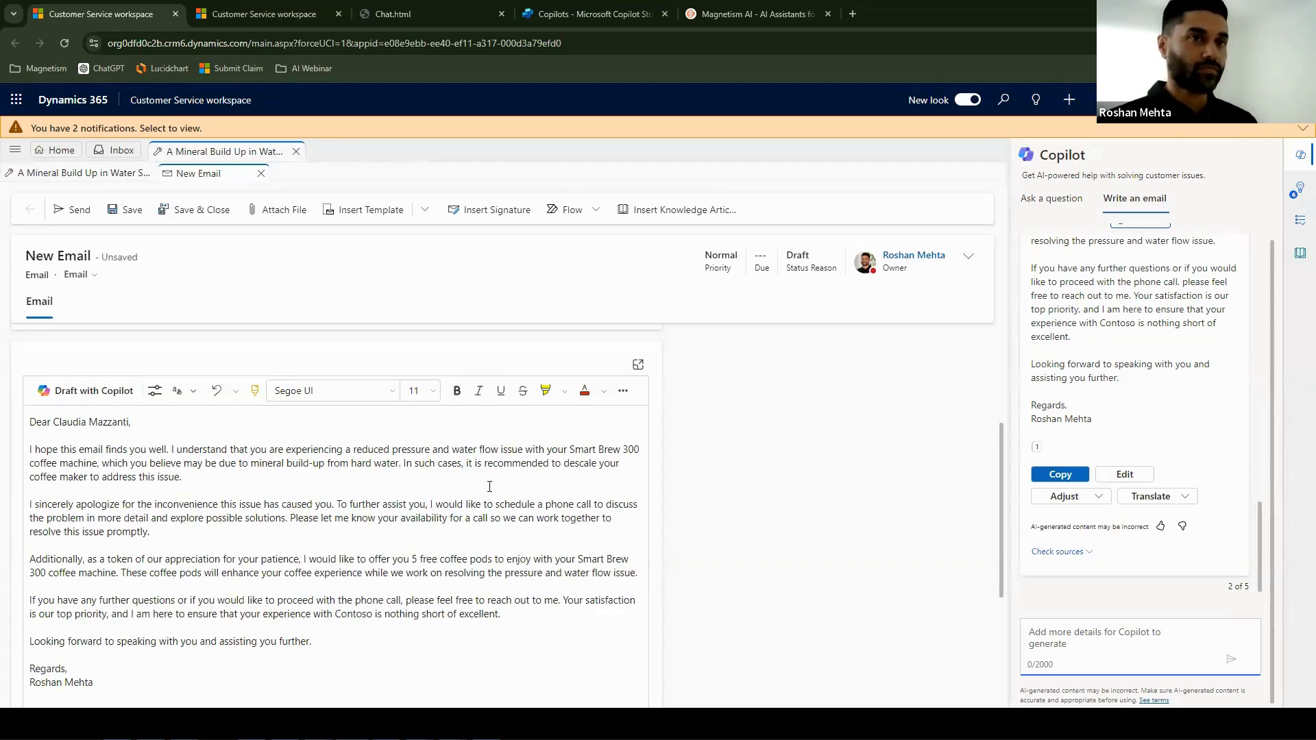
# - Open Copilot's draft for editing, and regenerate it with a short length and a casual tone
pyautogui.click(1129, 475)
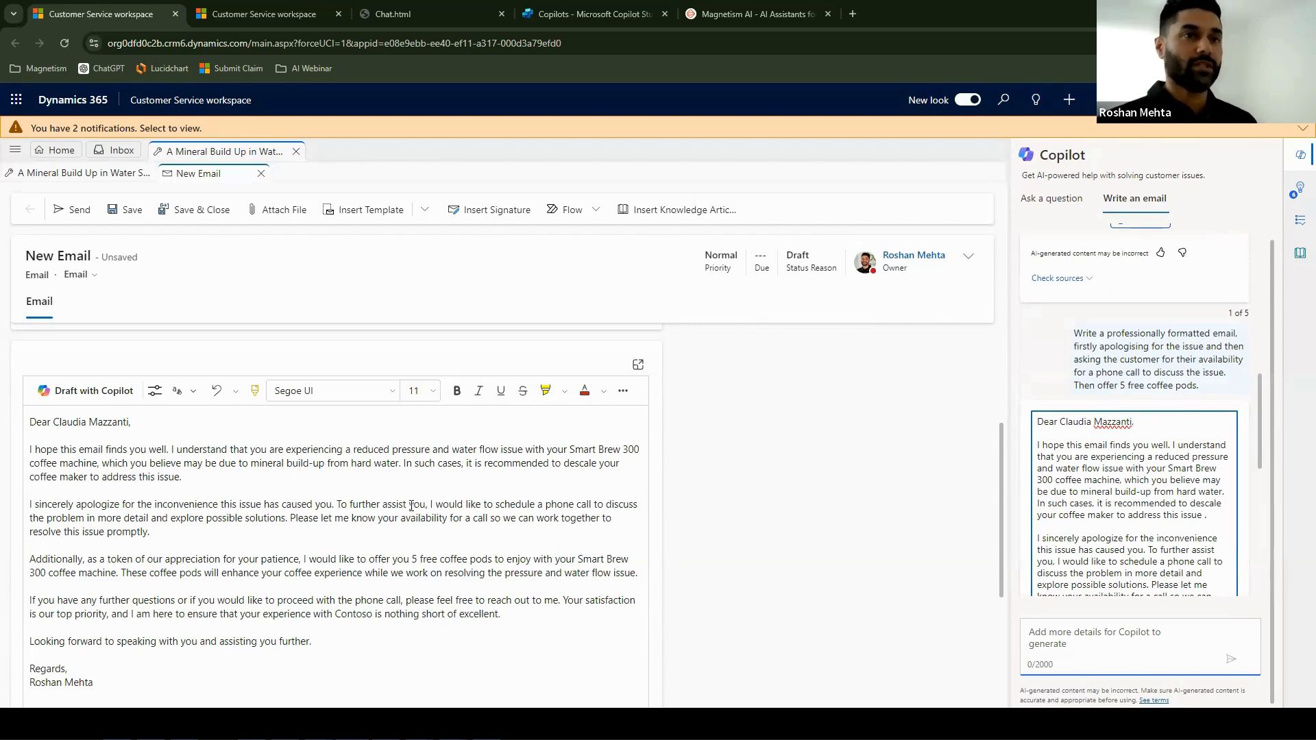
pyautogui.scroll(-1, 1240, 457)
pyautogui.scroll(-6, 1240, 457)
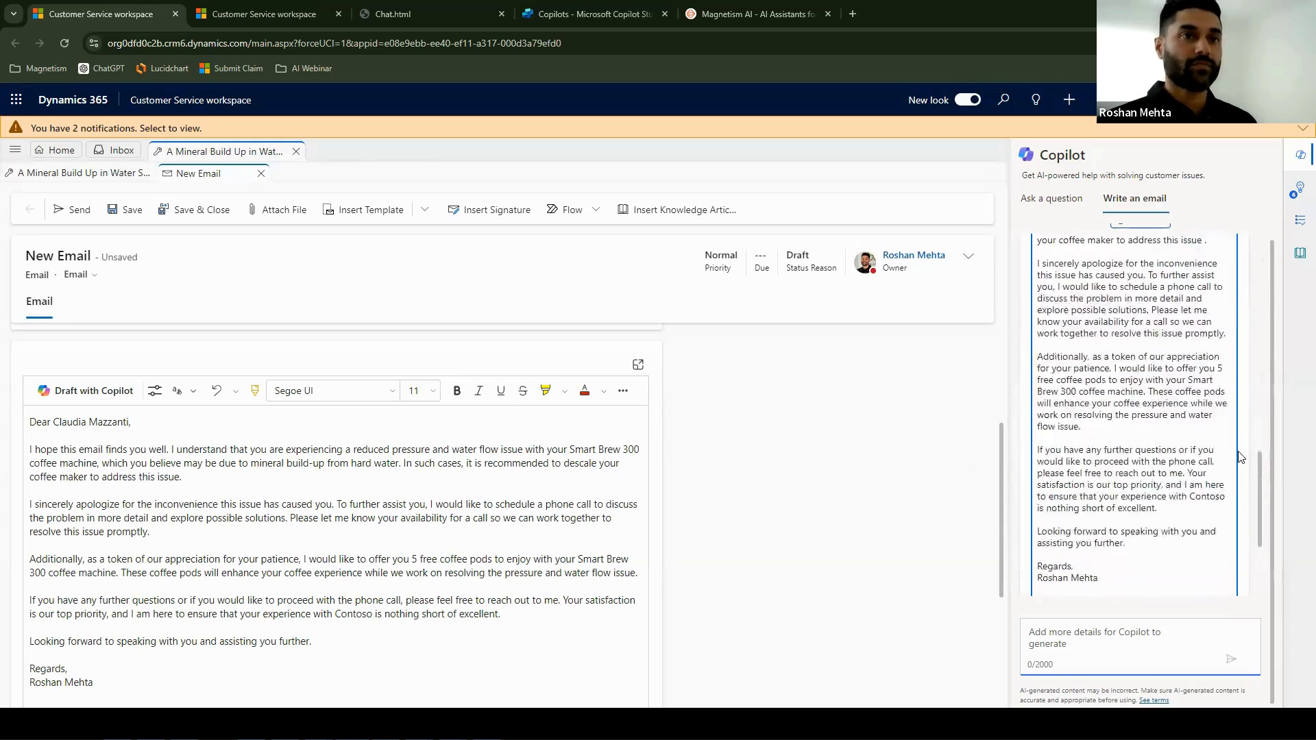
pyautogui.click(1099, 499)
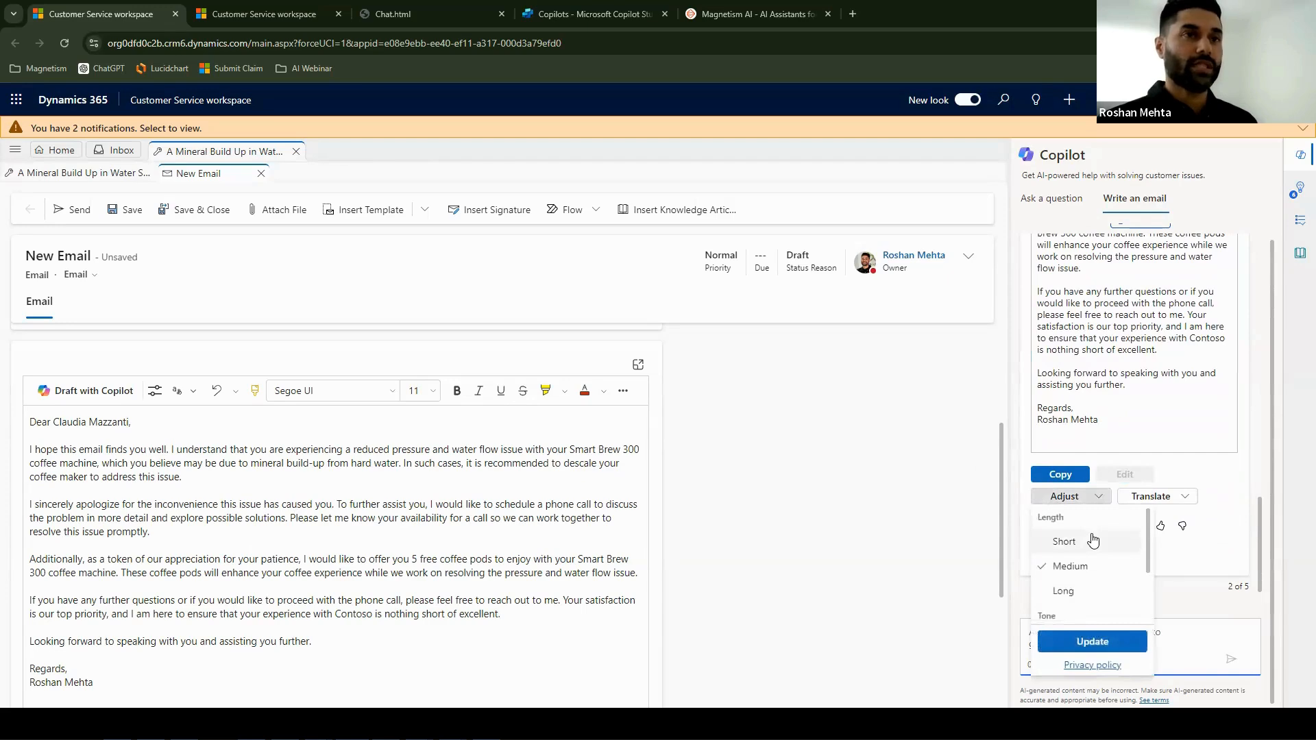
pyautogui.scroll(-2, 1087, 543)
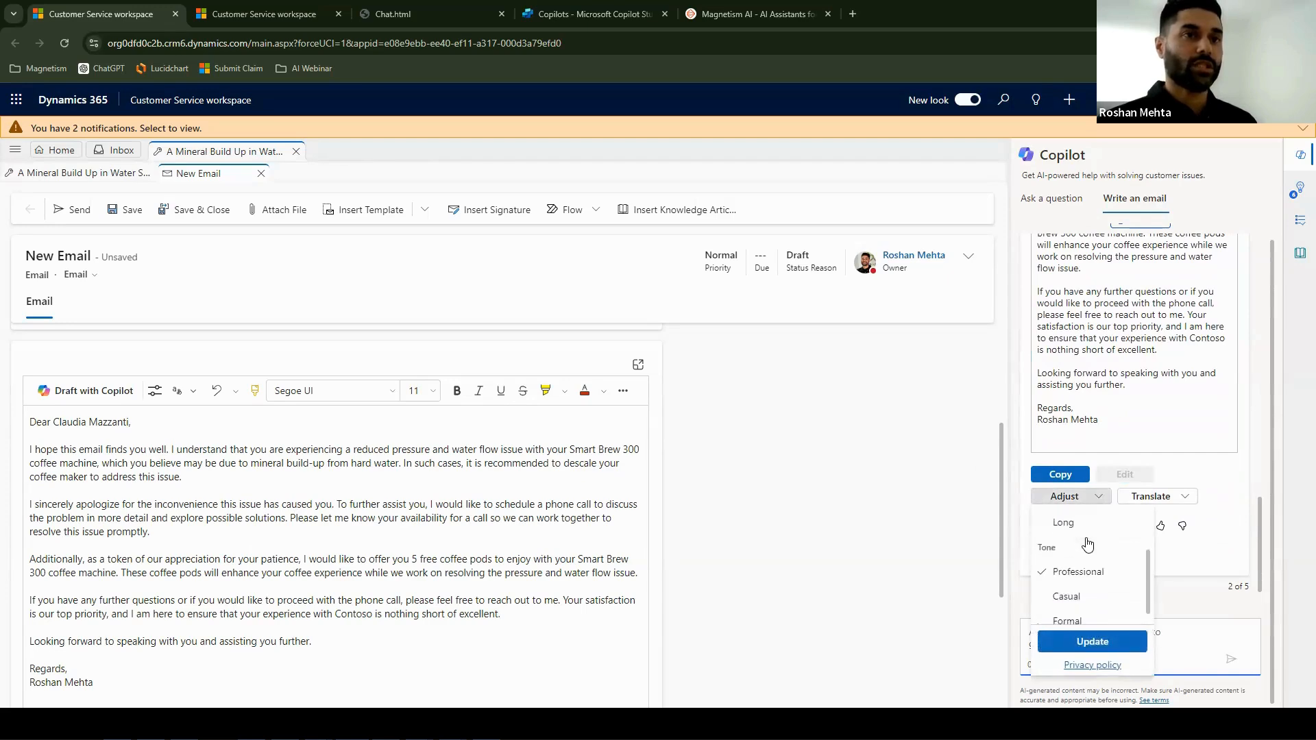
pyautogui.click(1091, 641)
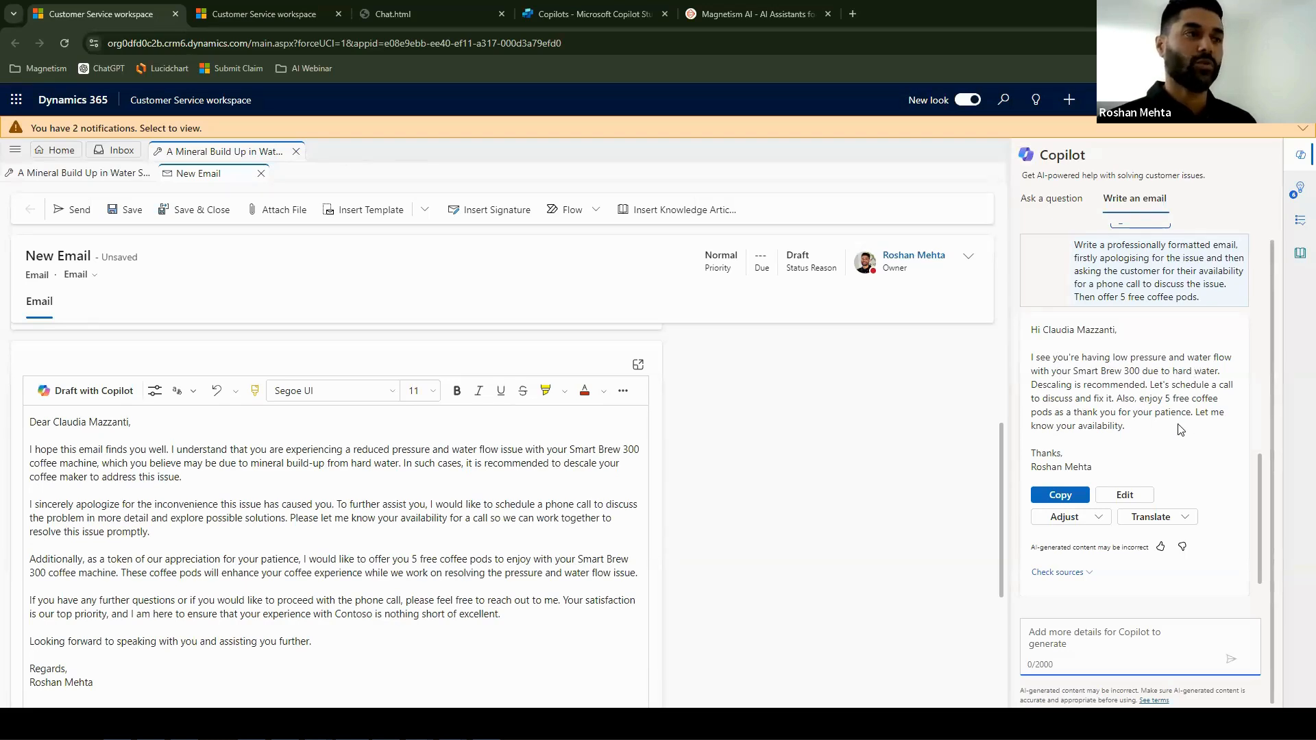
# - Look through the languages Copilot offers for translating the shortened draft, and close the list without choosing one
pyautogui.click(1178, 520)
pyautogui.scroll(-3, 1194, 444)
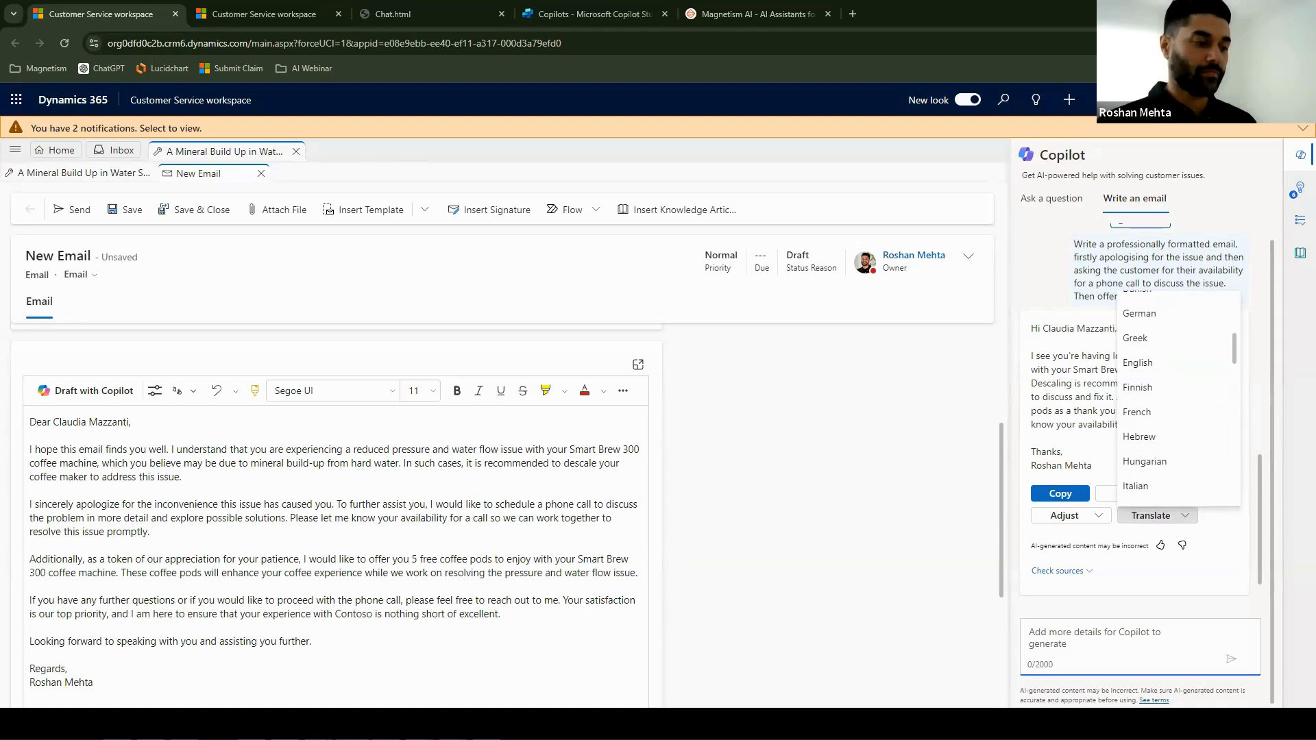
pyautogui.click(522, 483)
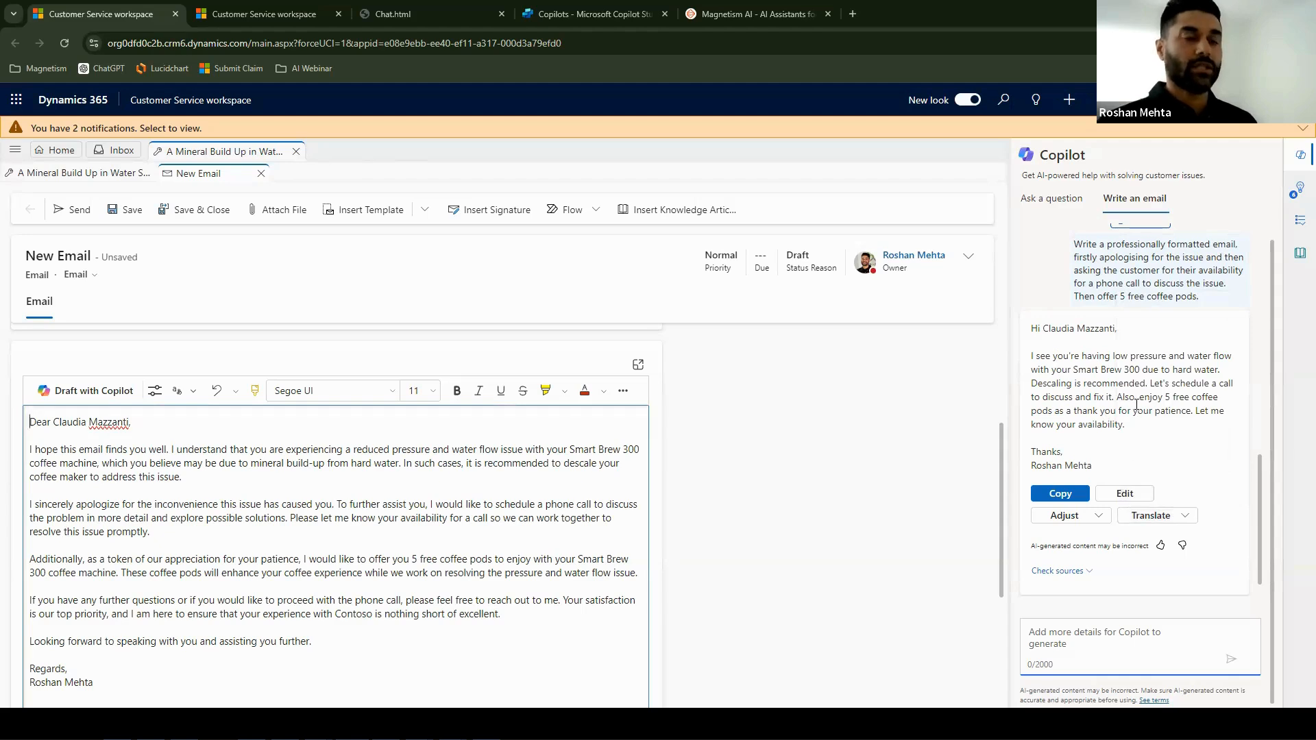
# - Clear the whole email body and generate a new draft in the editor with Draft with Copilot's "Resolve customer's problem"
pyautogui.click(509, 540)
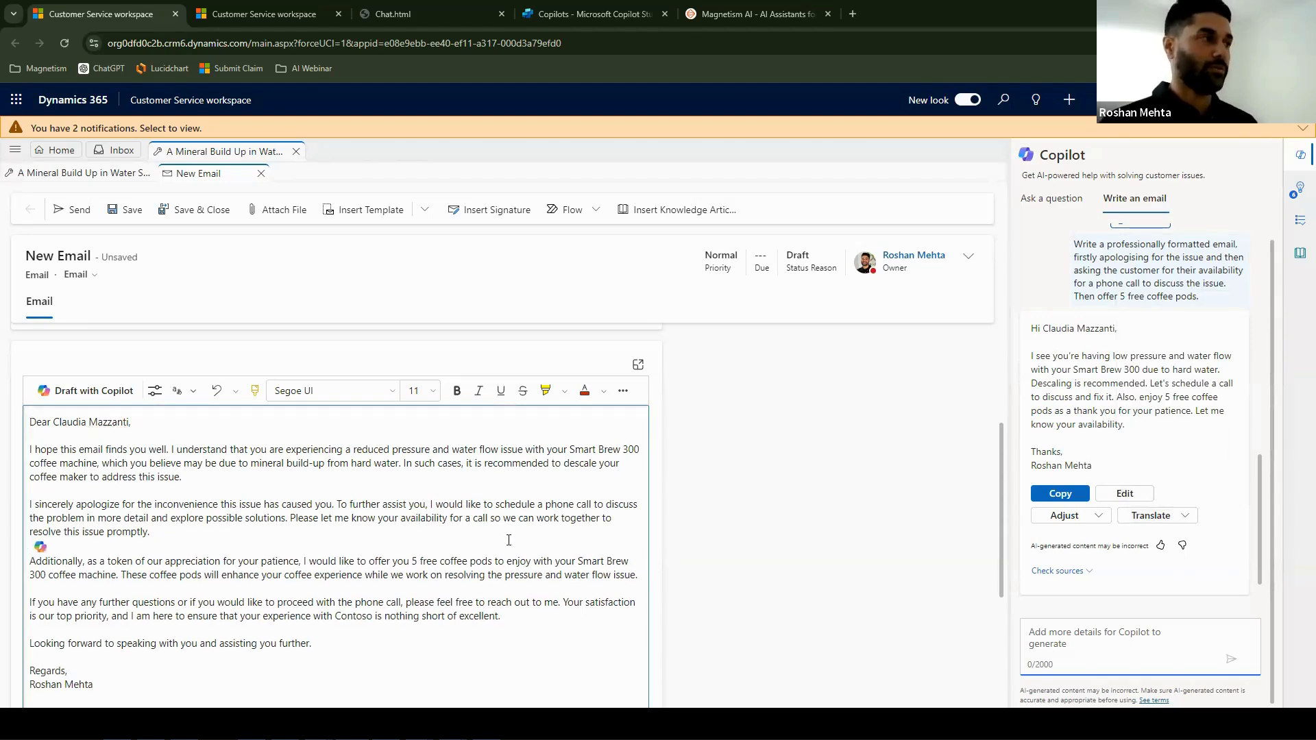
pyautogui.hotkey('ctrl', 'a')
pyautogui.press('Delete')
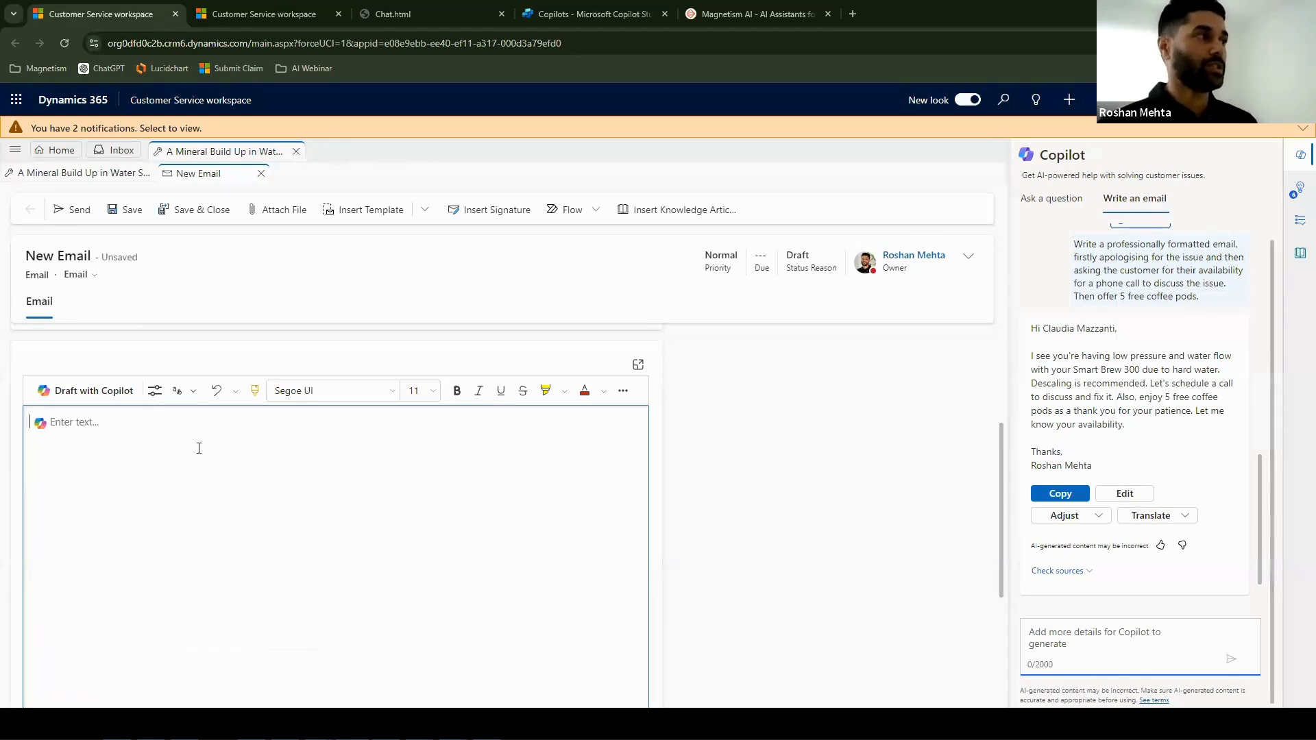
pyautogui.click(90, 391)
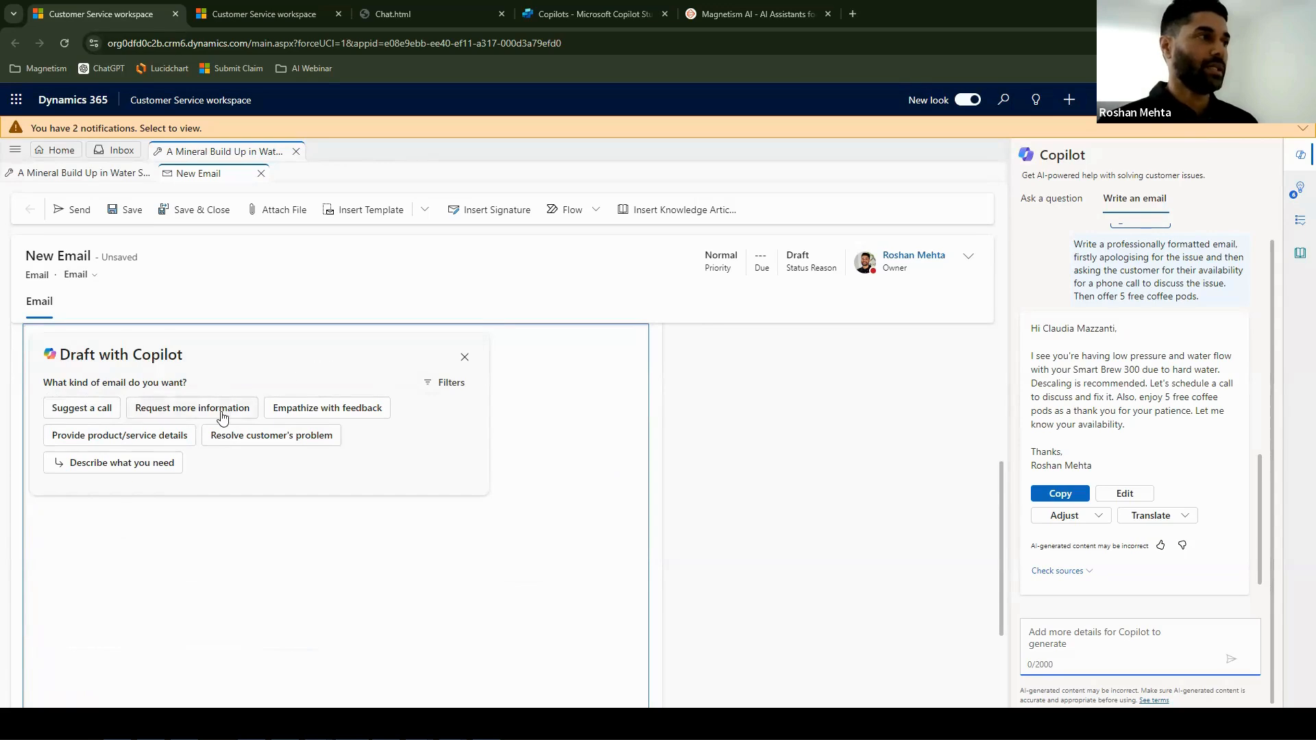
pyautogui.click(258, 435)
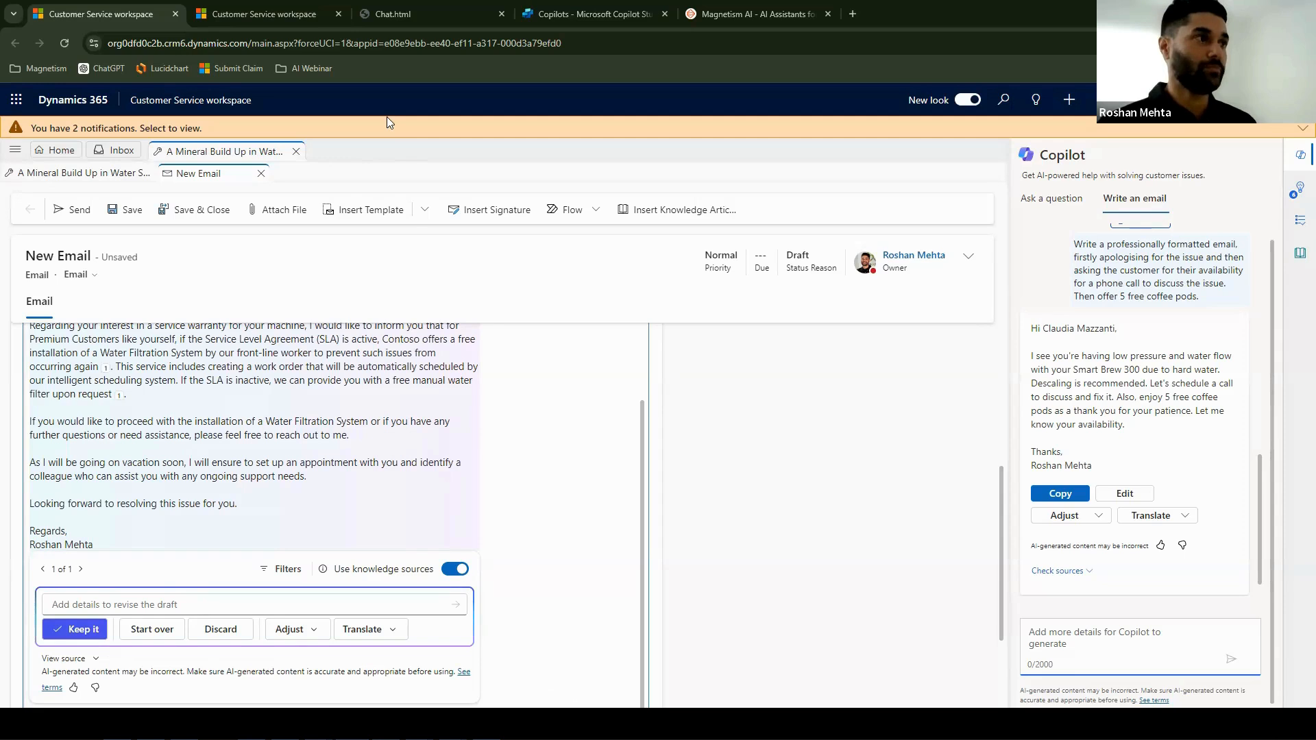
# - Switch to the Chat.html demo page and review the customer's conversation with the virtual agent through to the transfer to a human agent
pyautogui.click(393, 15)
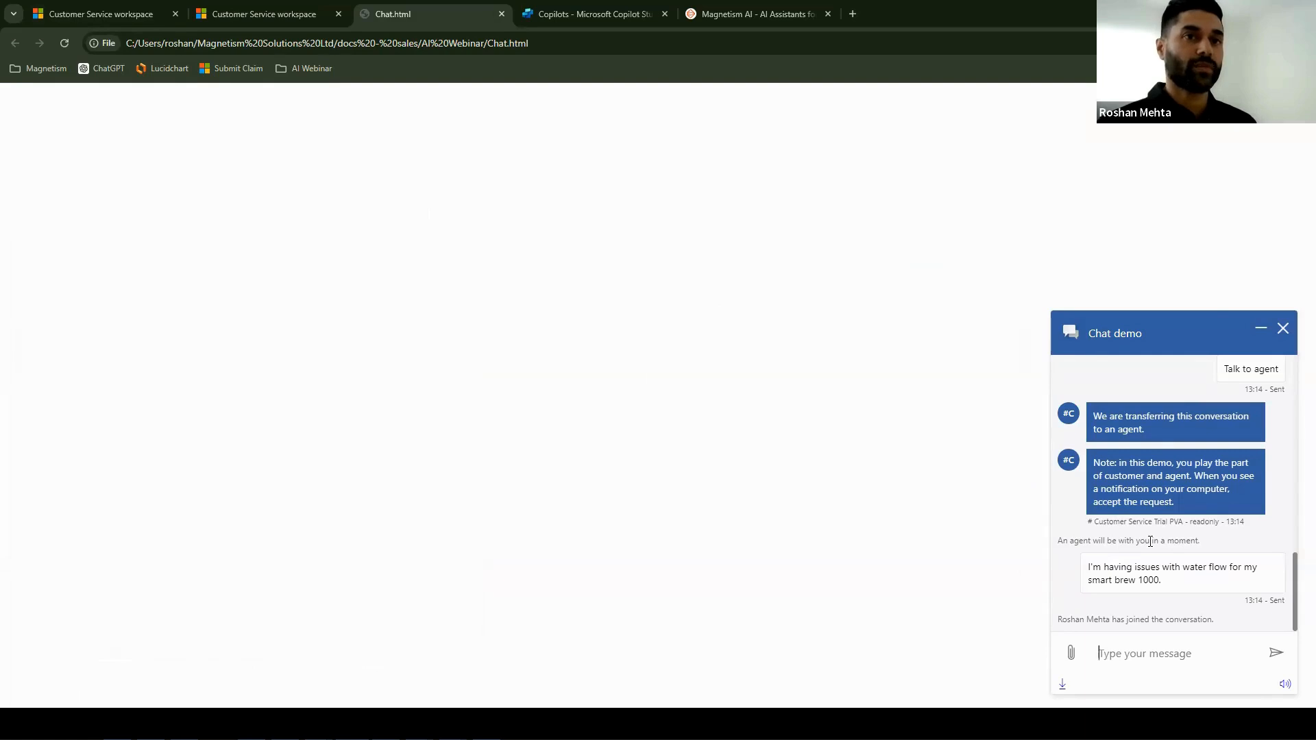
pyautogui.scroll(15, 1150, 541)
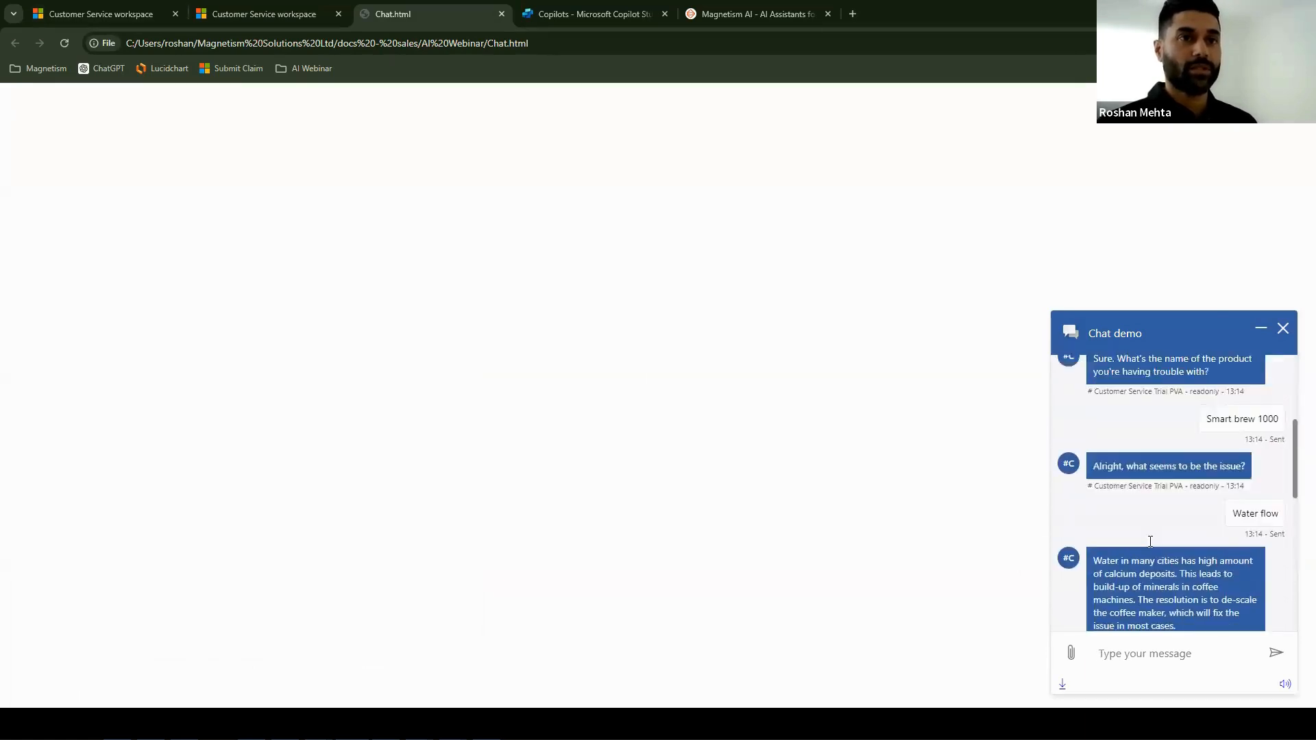
pyautogui.scroll(2, 1150, 541)
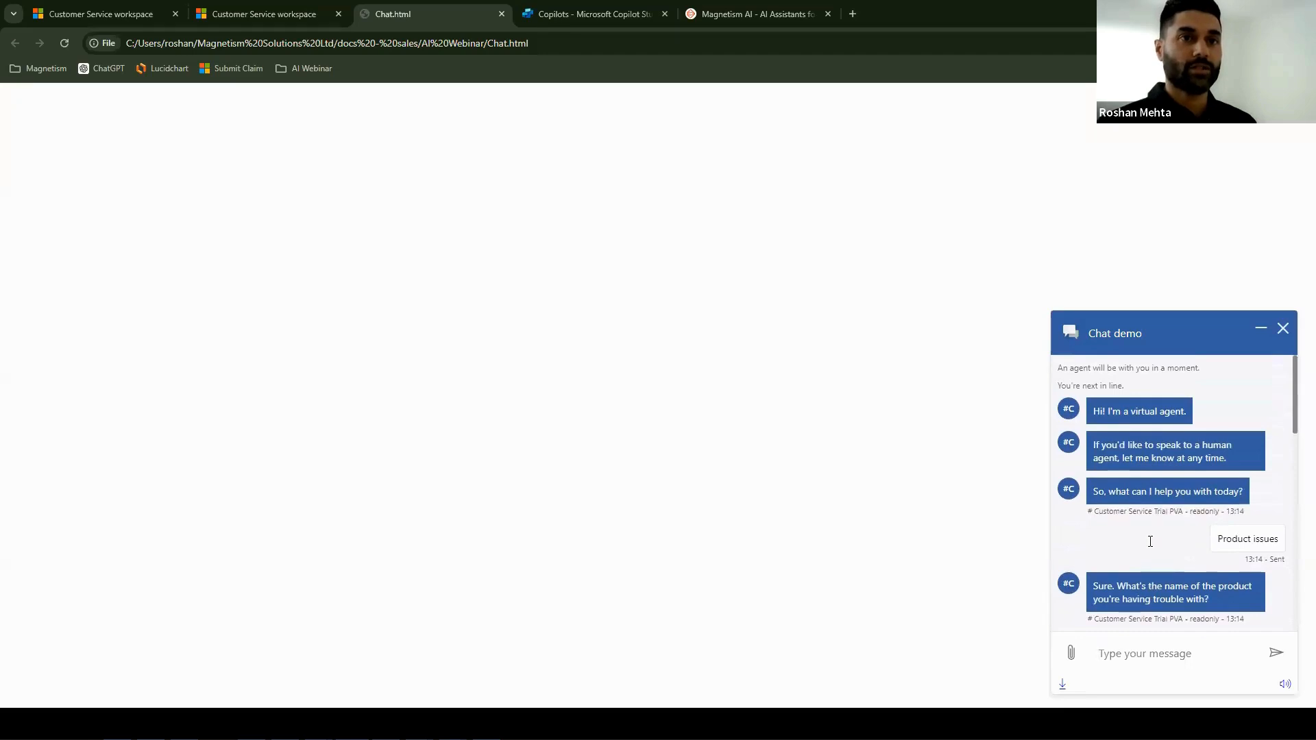
pyautogui.scroll(-2, 1246, 541)
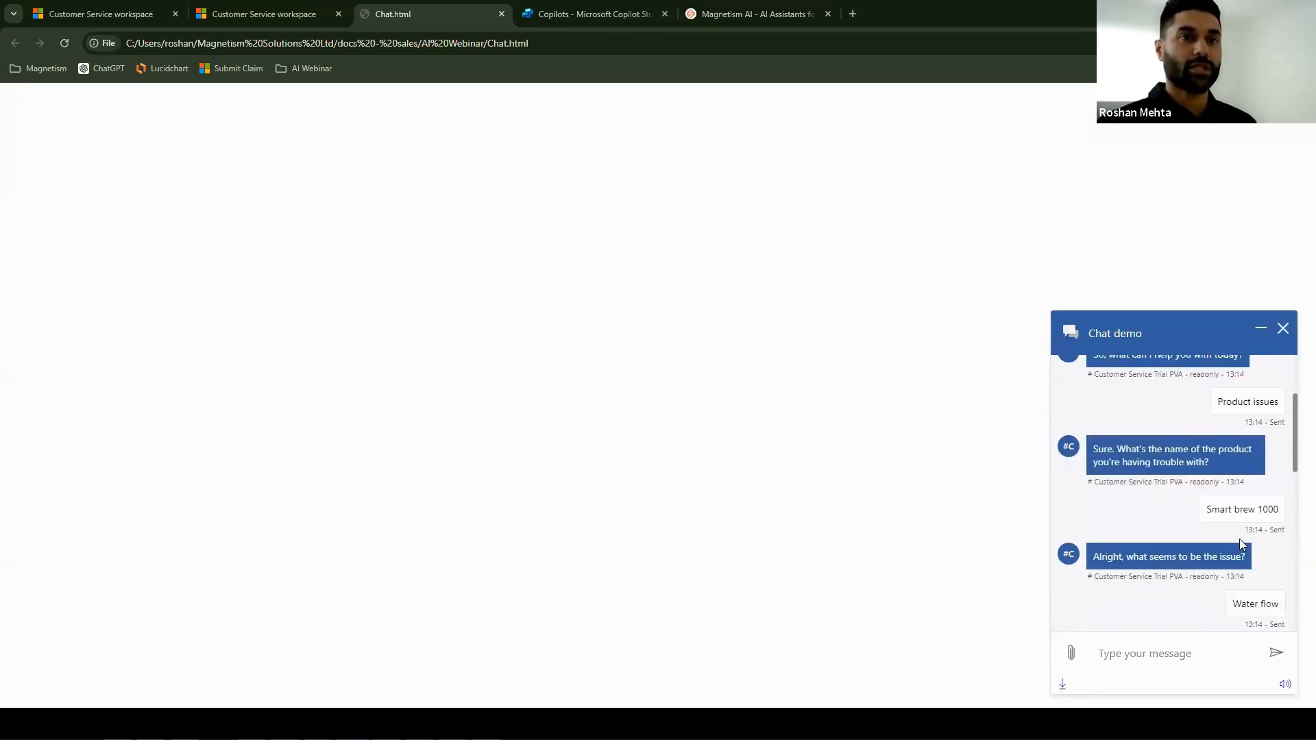
pyautogui.scroll(-1, 1275, 529)
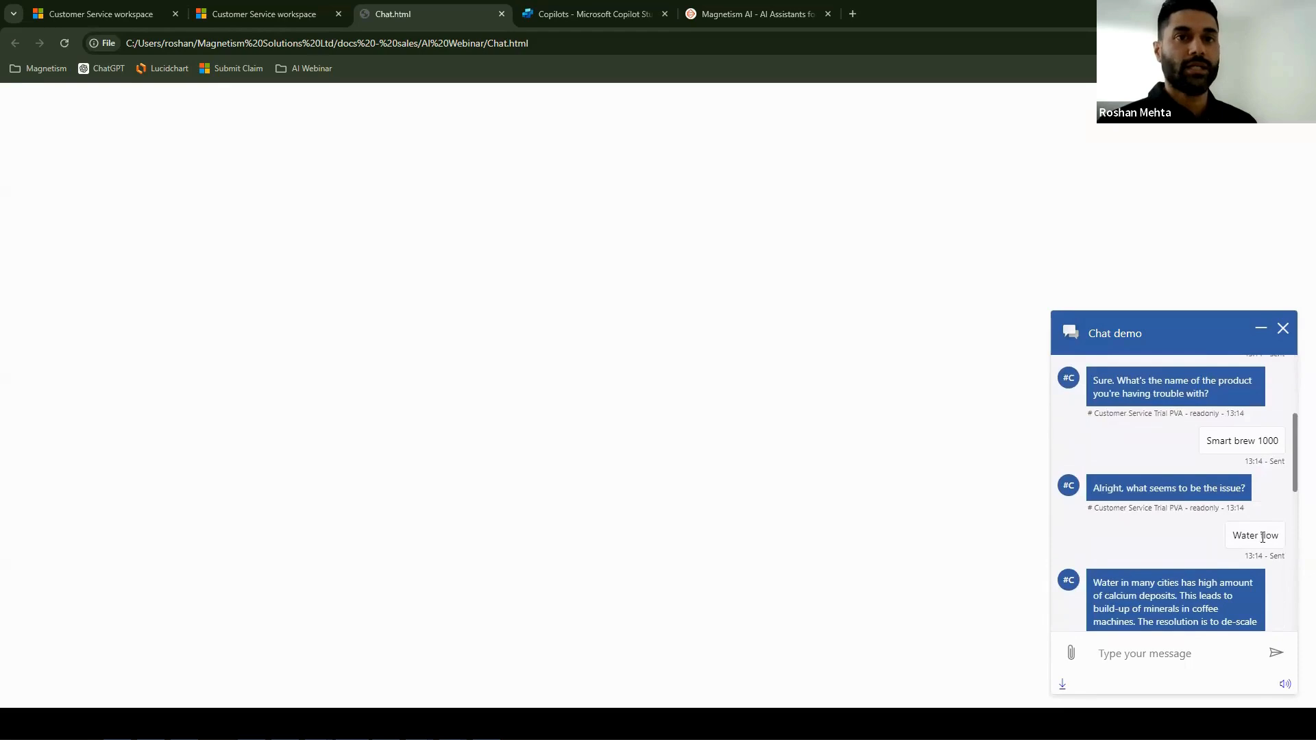
pyautogui.scroll(-10, 1254, 532)
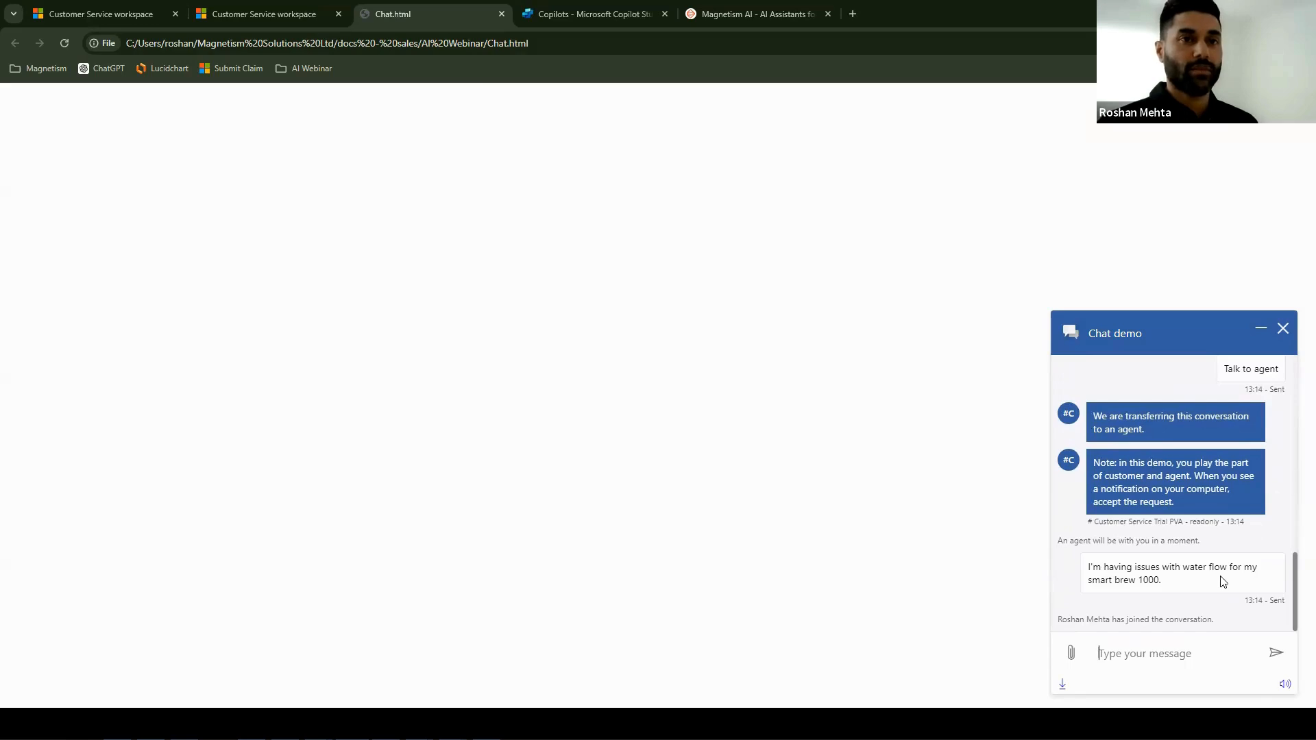
# - In the Visitor 3 conversation, ask Copilot the suggested "How to resolve water flow issues with Smart Brew 1000?" and send its answer to the customer
pyautogui.click(257, 18)
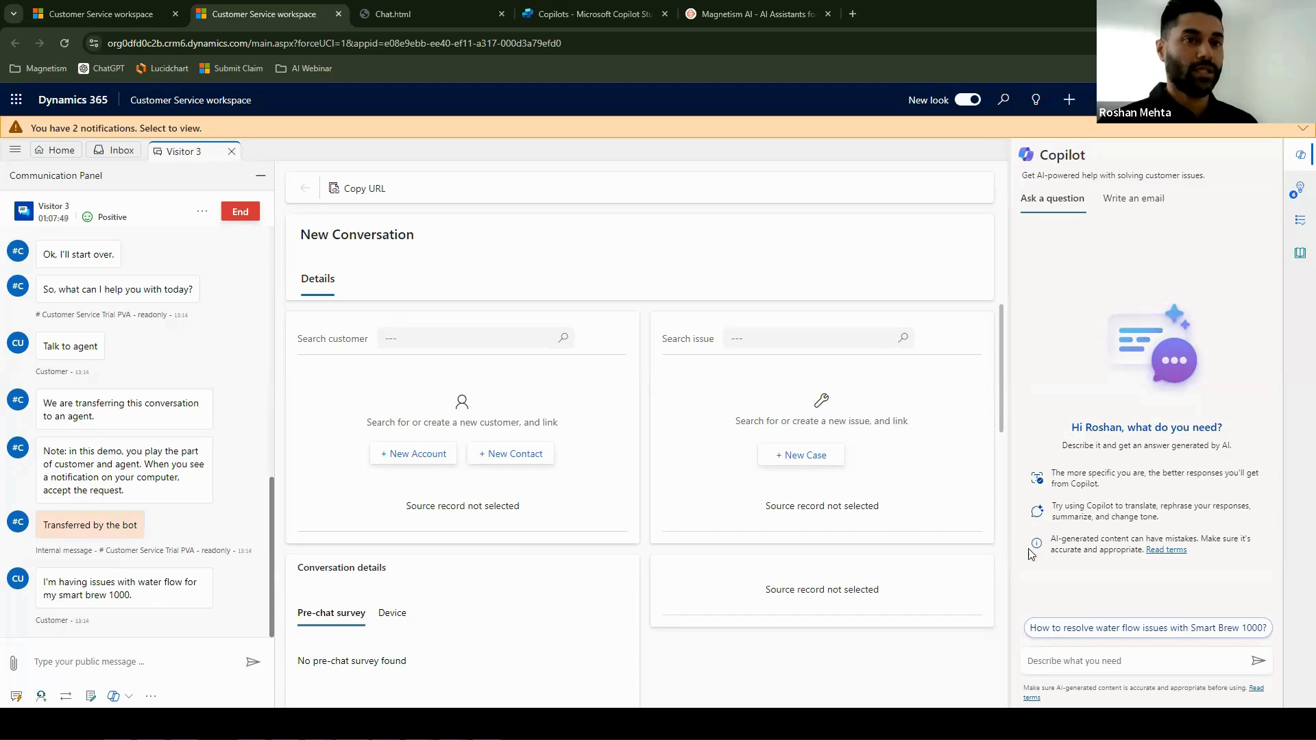
pyautogui.click(1175, 636)
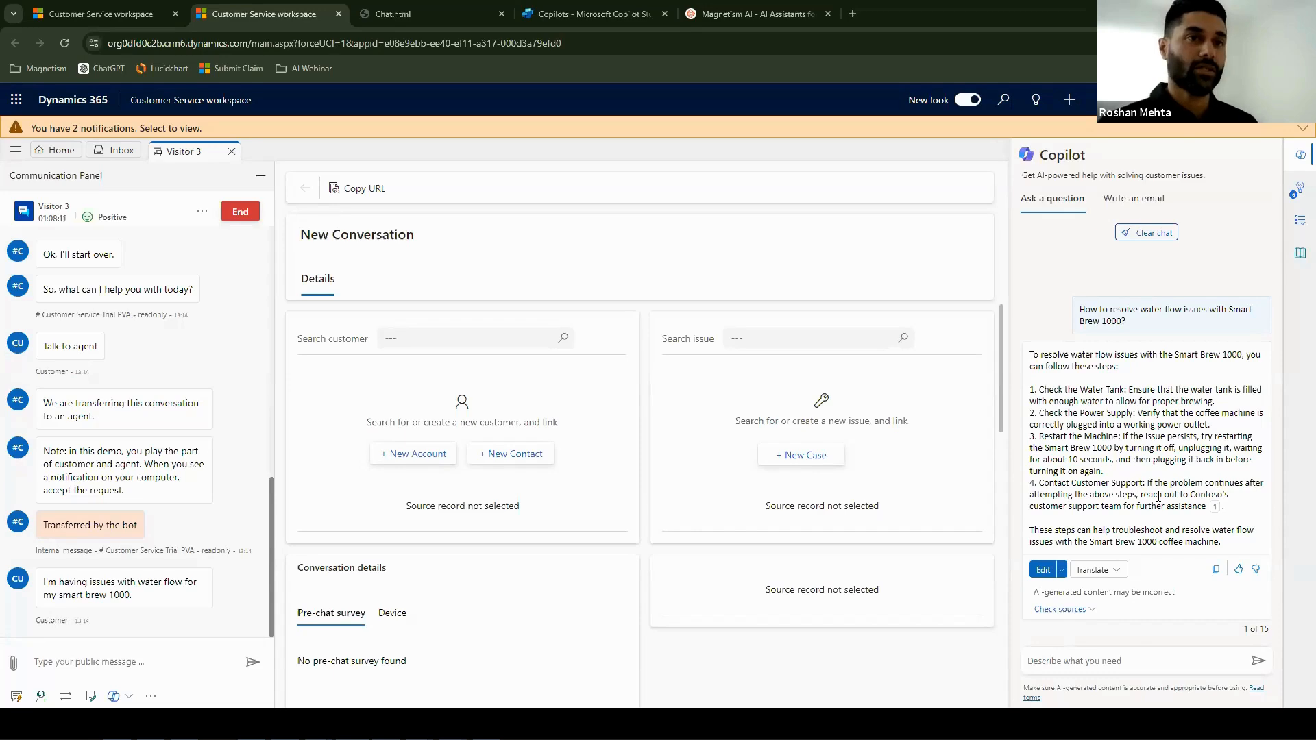
pyautogui.click(1061, 570)
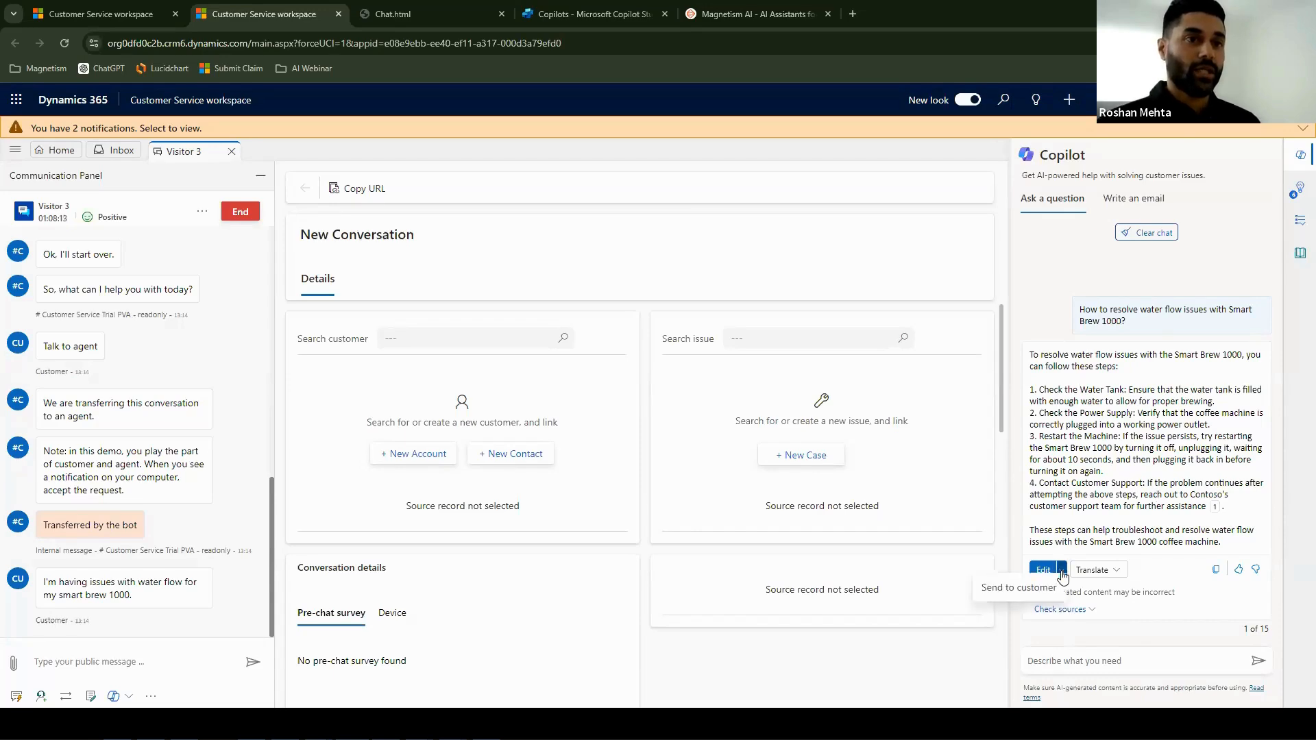
pyautogui.click(1032, 594)
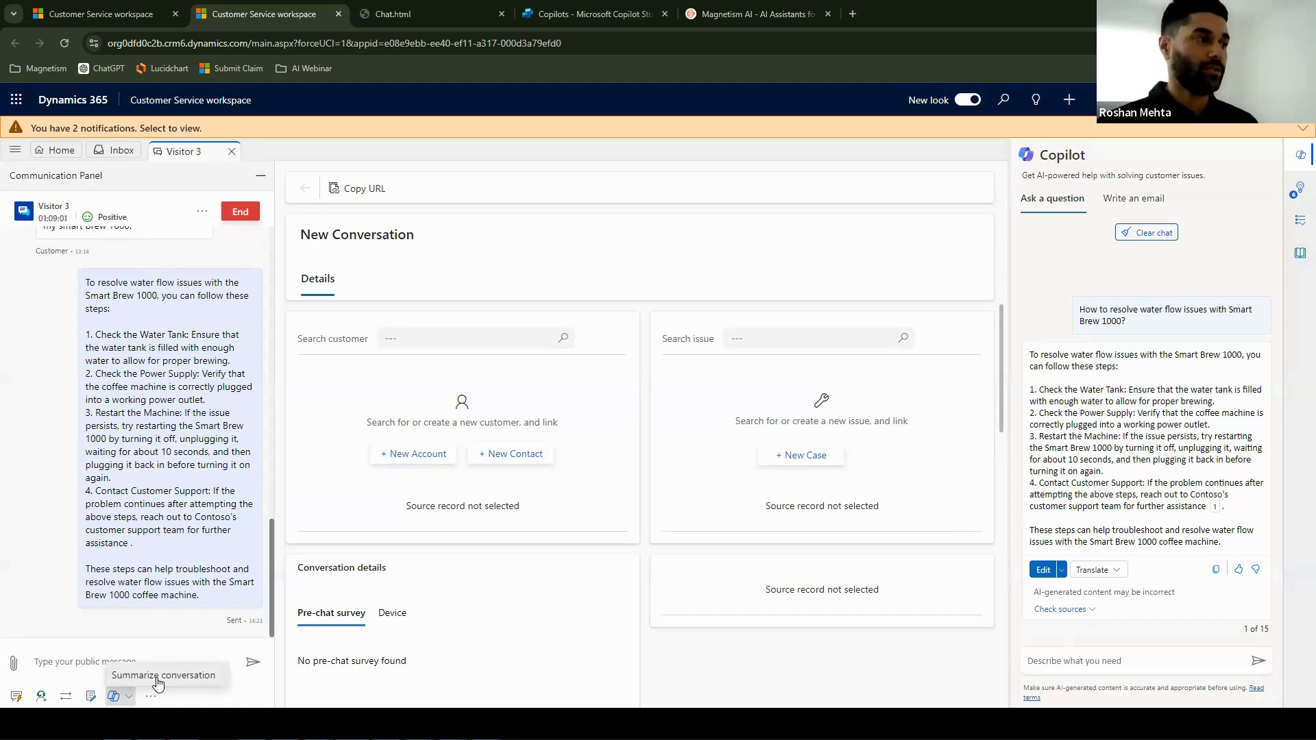
# - Have Copilot summarize the Visitor 3 conversation and read the summary
pyautogui.click(158, 676)
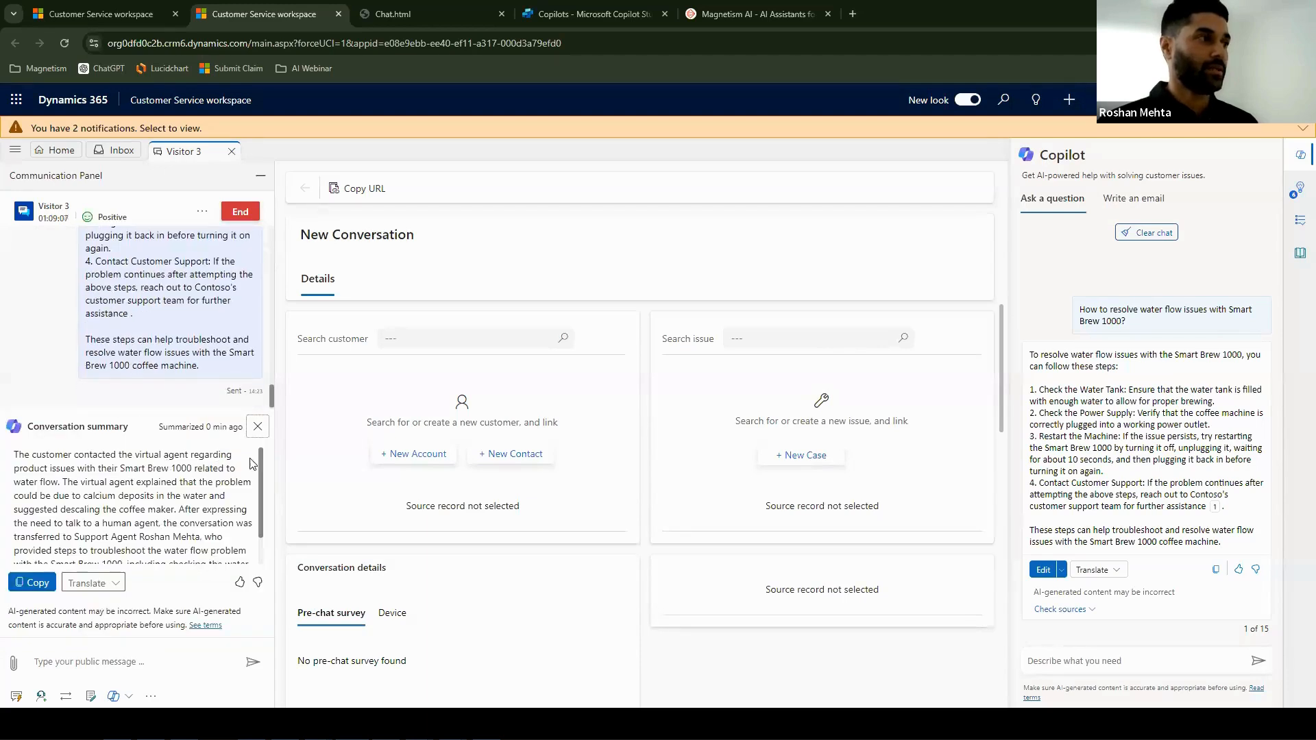
pyautogui.scroll(-2, 262, 468)
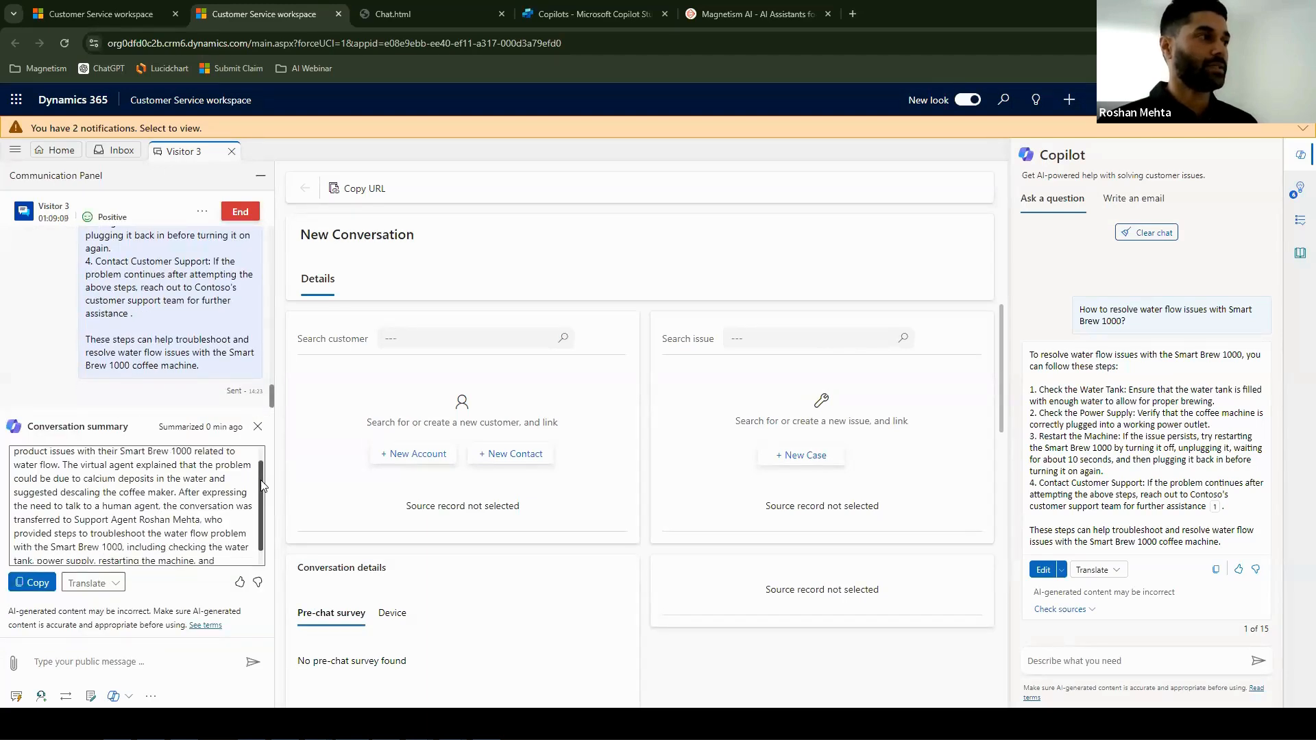
pyautogui.scroll(2, 259, 476)
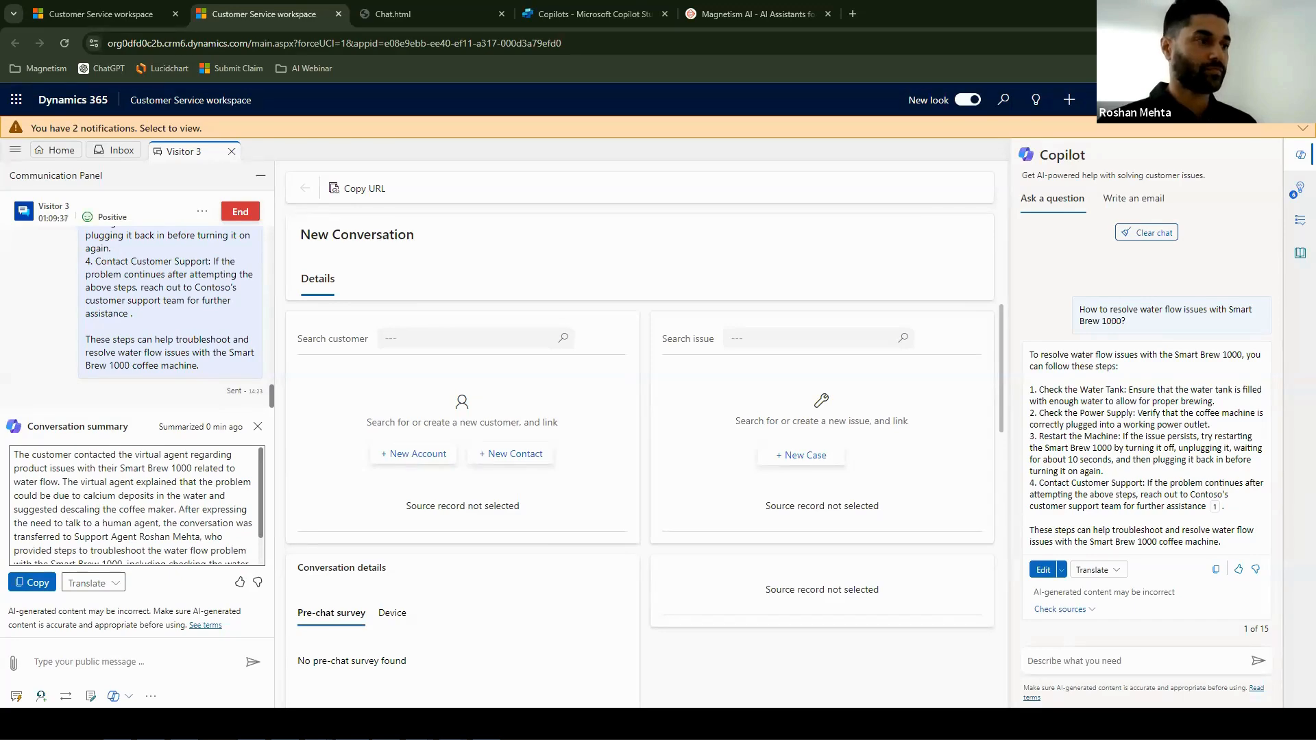
# - Switch to the AI Webinar V2.pptx slide show in PowerPoint and advance to the "Build your own copilot" slide
pyautogui.click(420, 724)
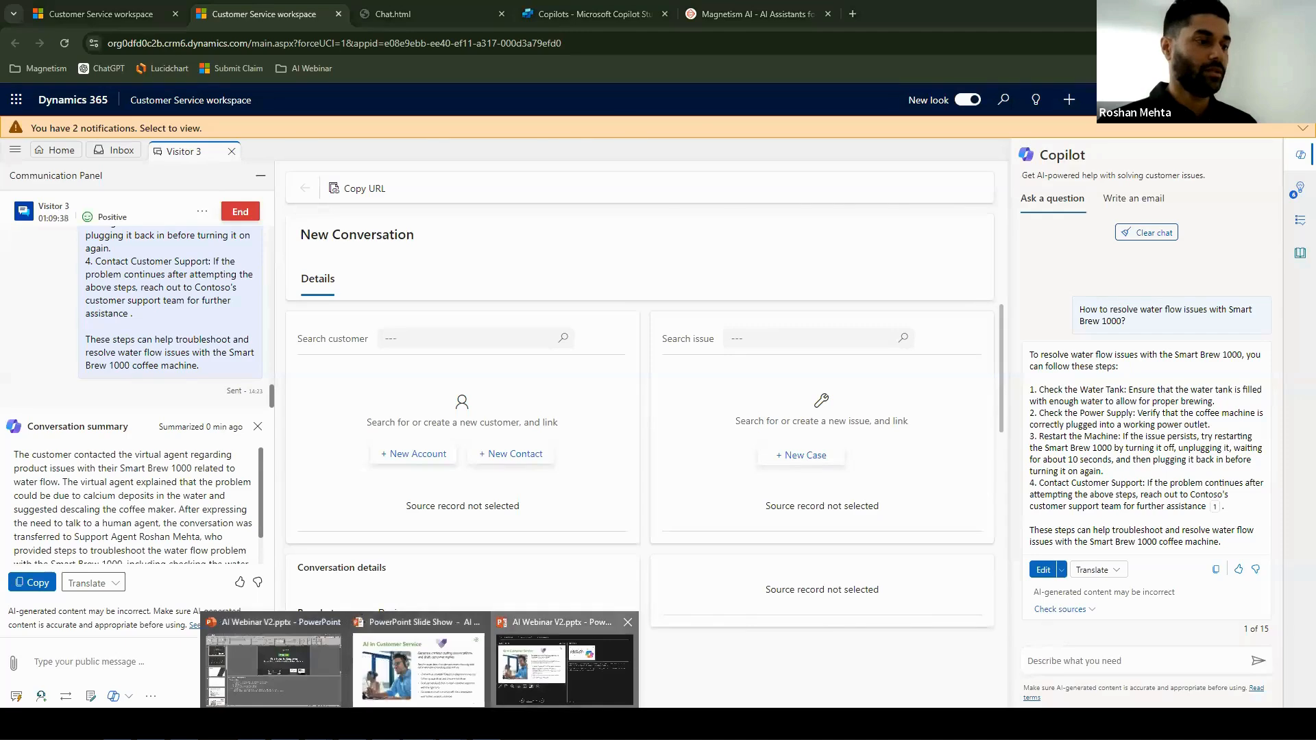
pyautogui.click(564, 669)
pyautogui.press('Right')
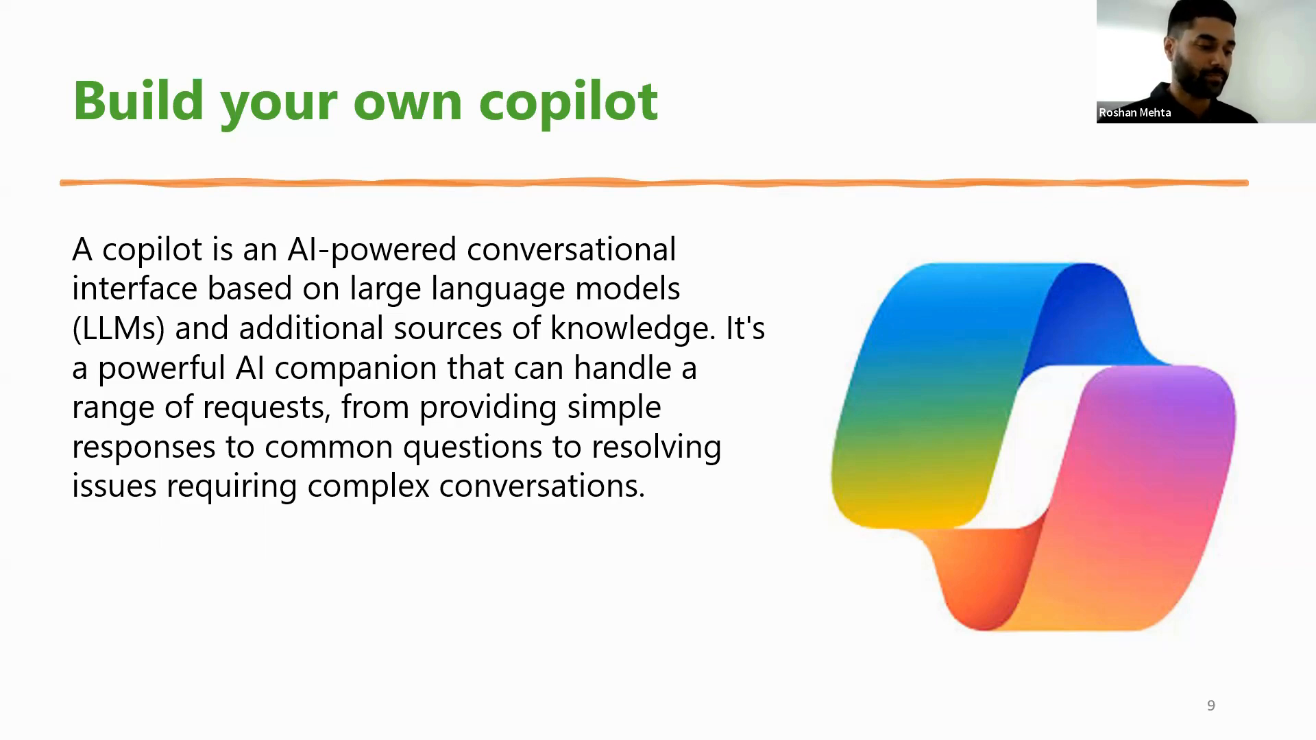
# - Switch to Copilot Studio in the browser and start a new copilot named "Tui"
pyautogui.hotkey('alt', 'Tab')
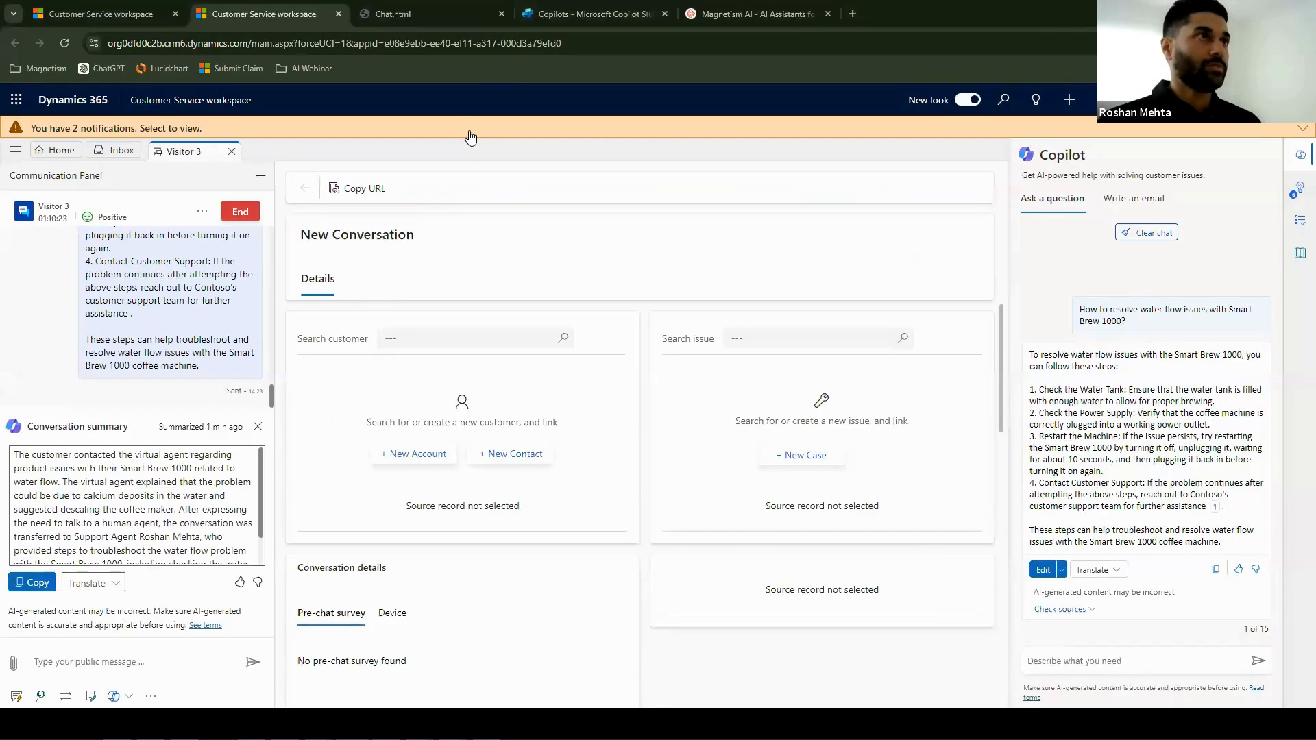
pyautogui.click(533, 15)
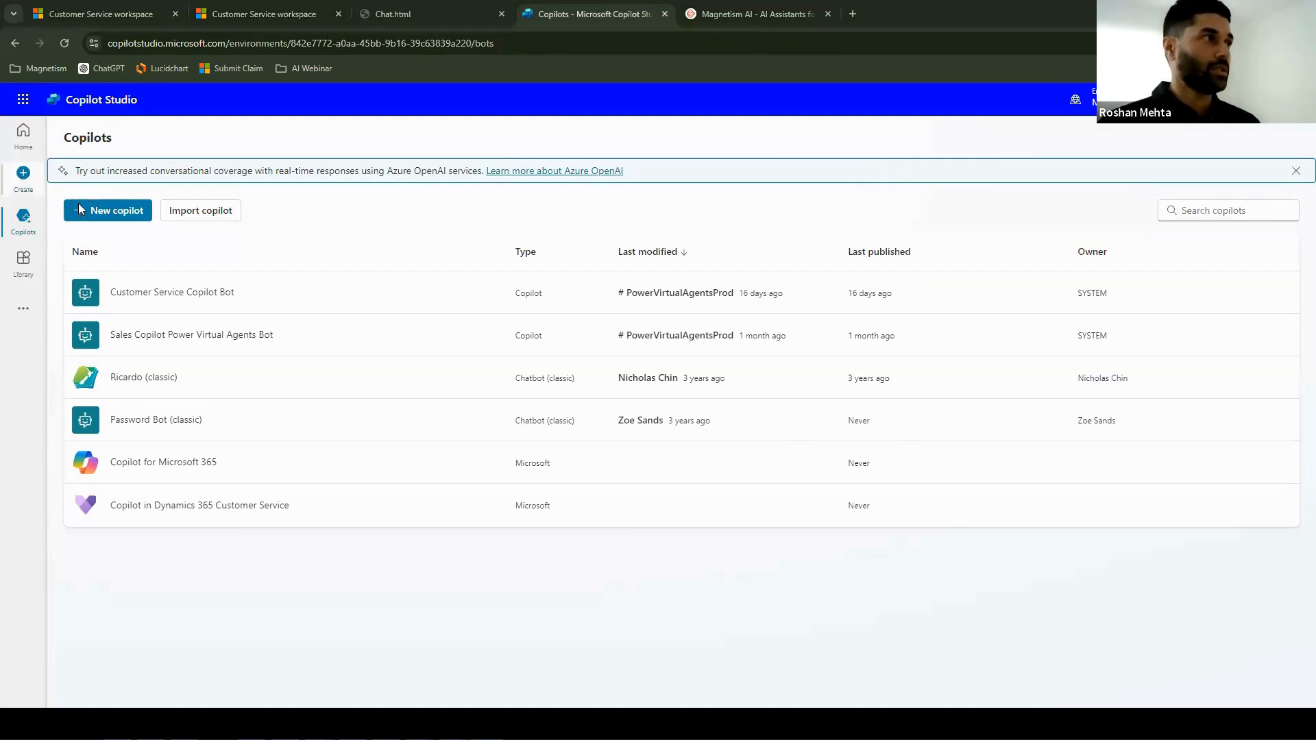
pyautogui.click(106, 213)
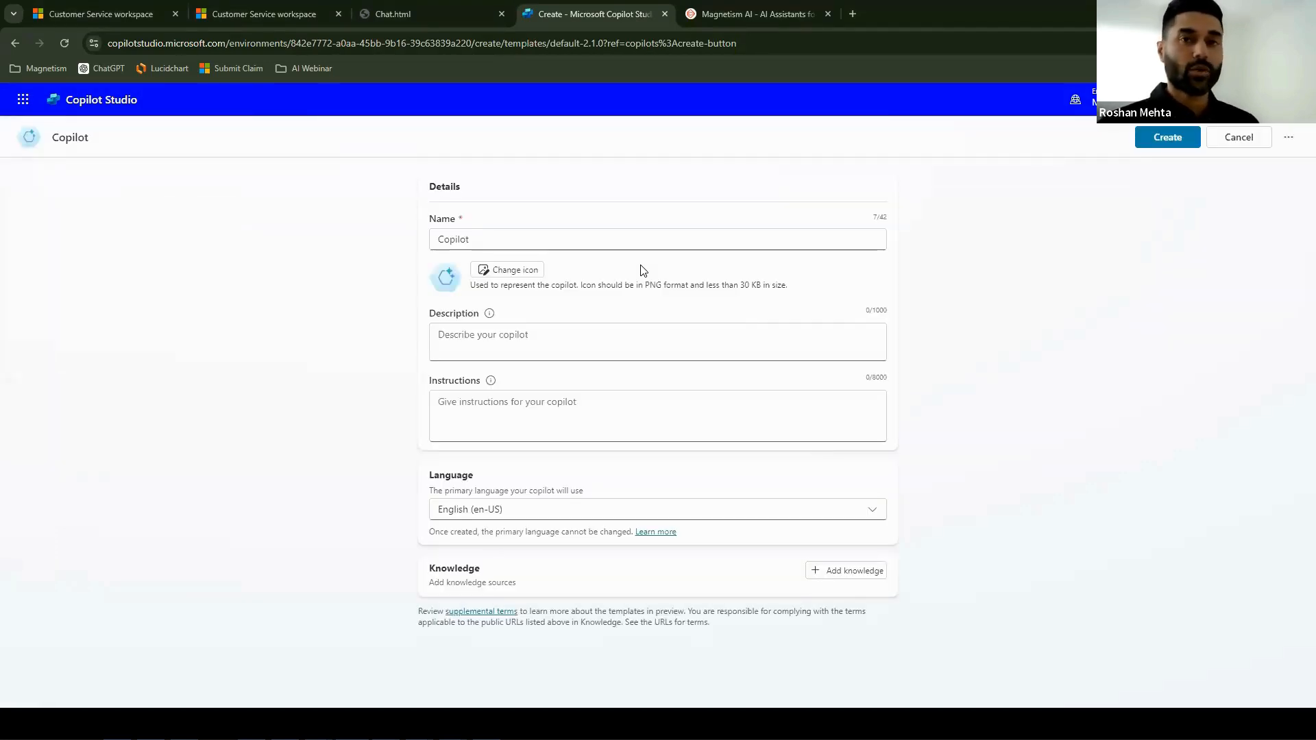
pyautogui.moveTo(499, 238); pyautogui.dragTo(413, 243)
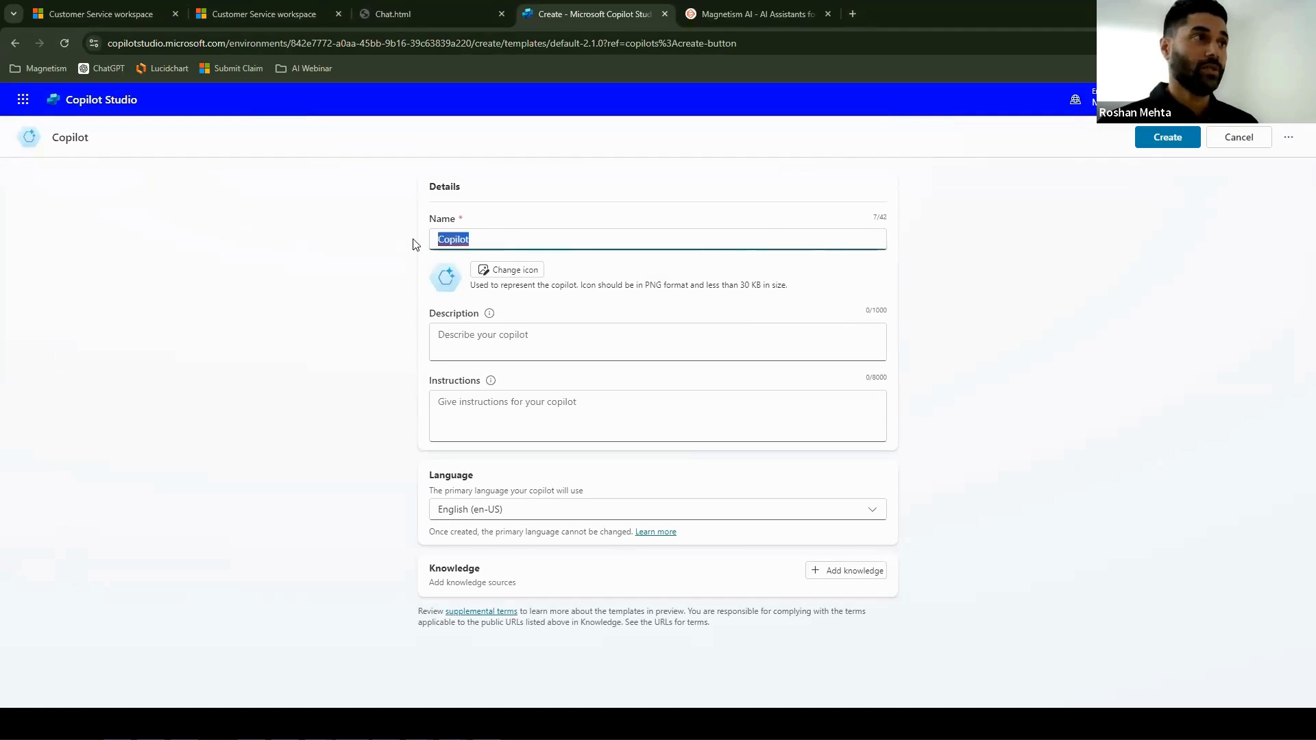
pyautogui.write('Tui')
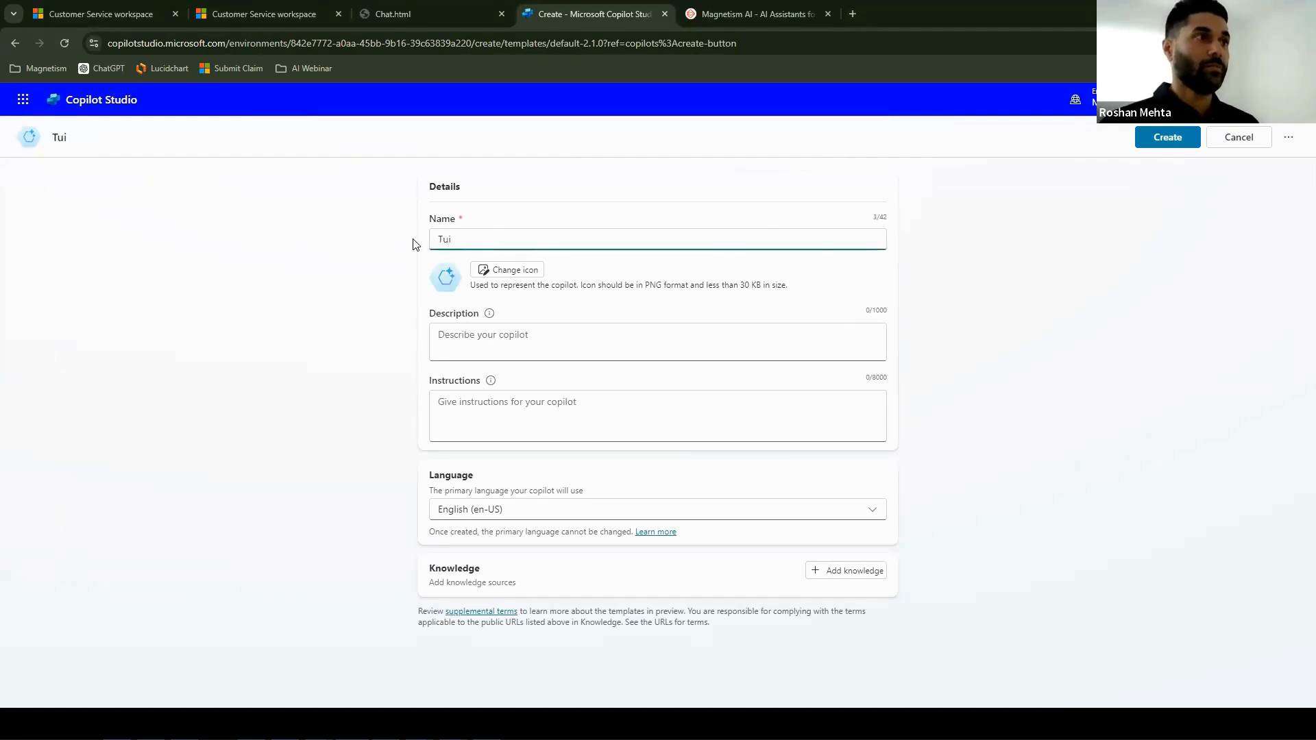
# - Describe the copilot as "Answers questions about New Zealand and events that are happening in Auckland."
pyautogui.click(482, 343)
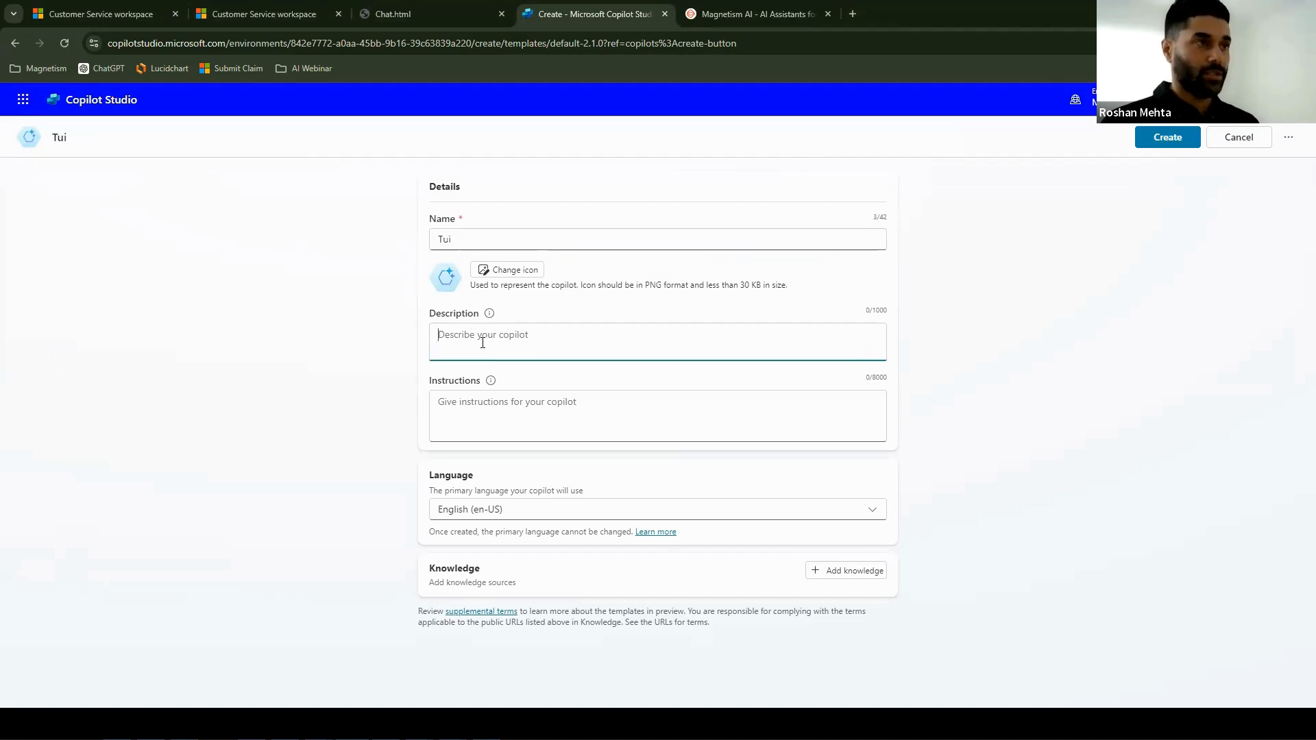
pyautogui.write('Answers questions about ')
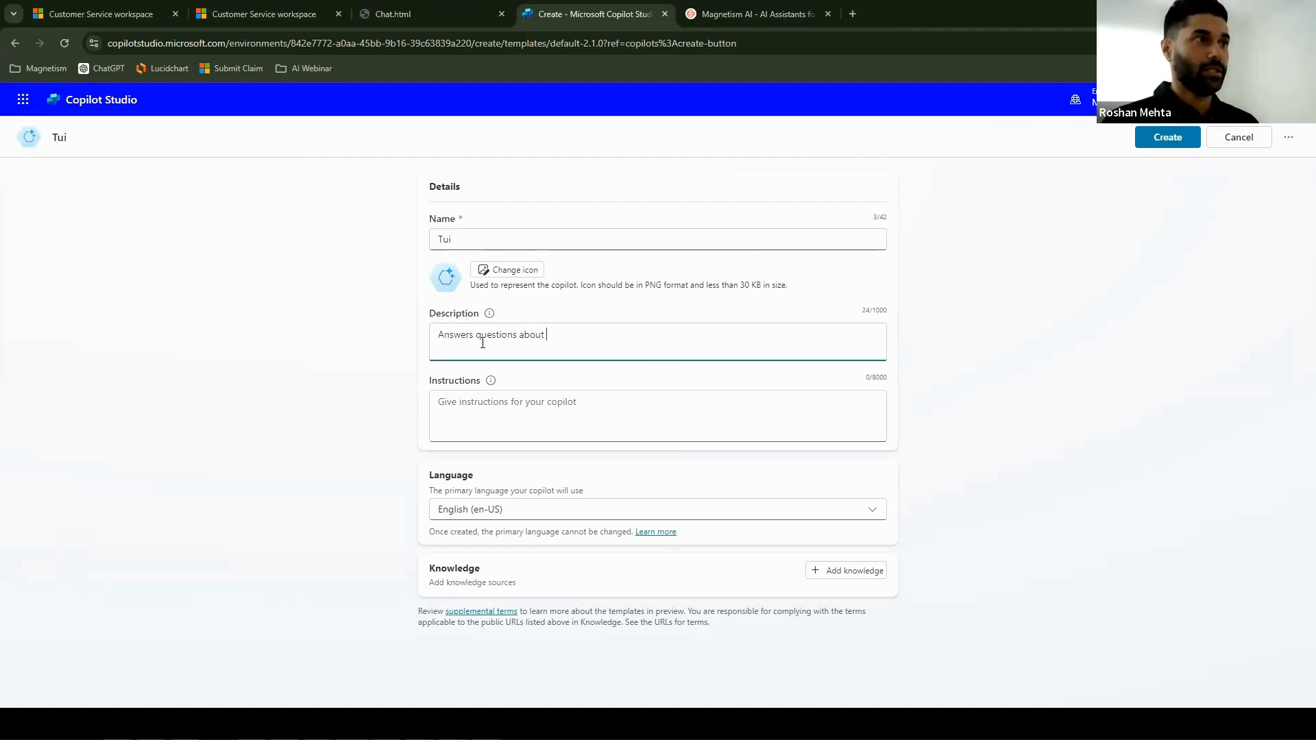
pyautogui.write('New Zealand and ')
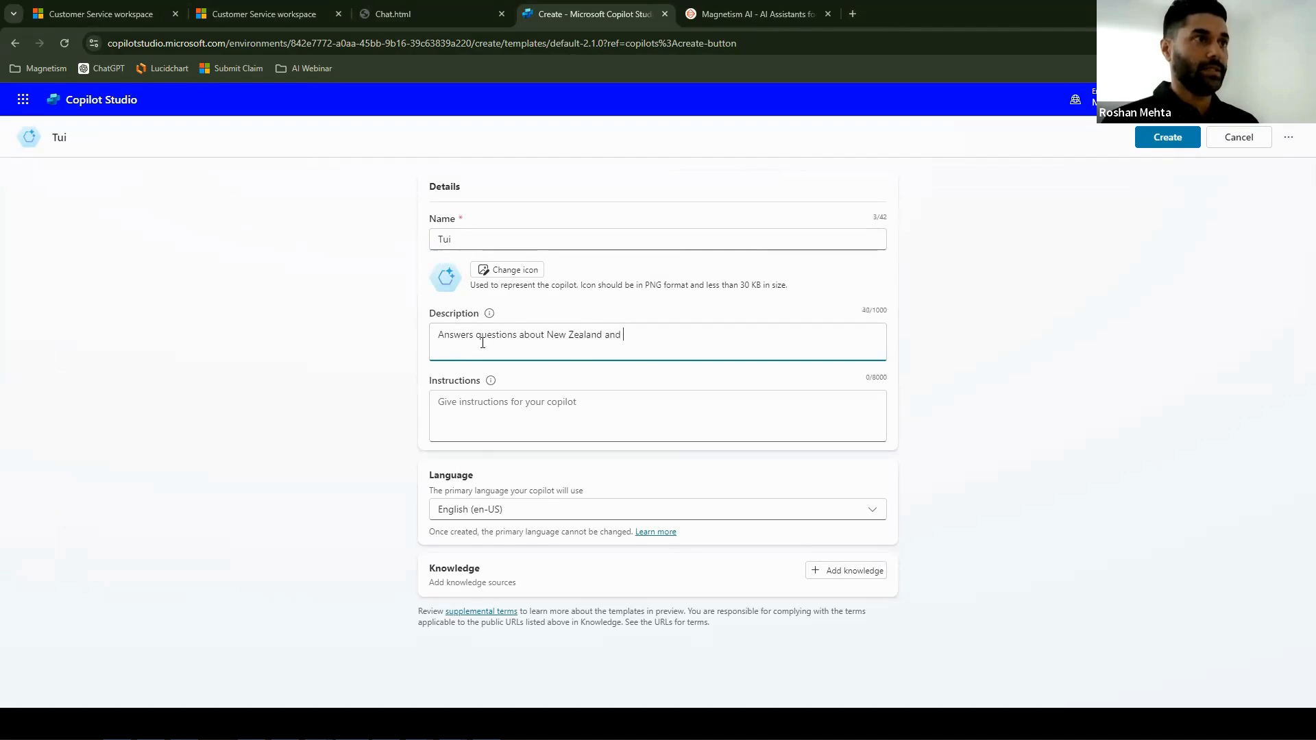
pyautogui.write('events that are hap')
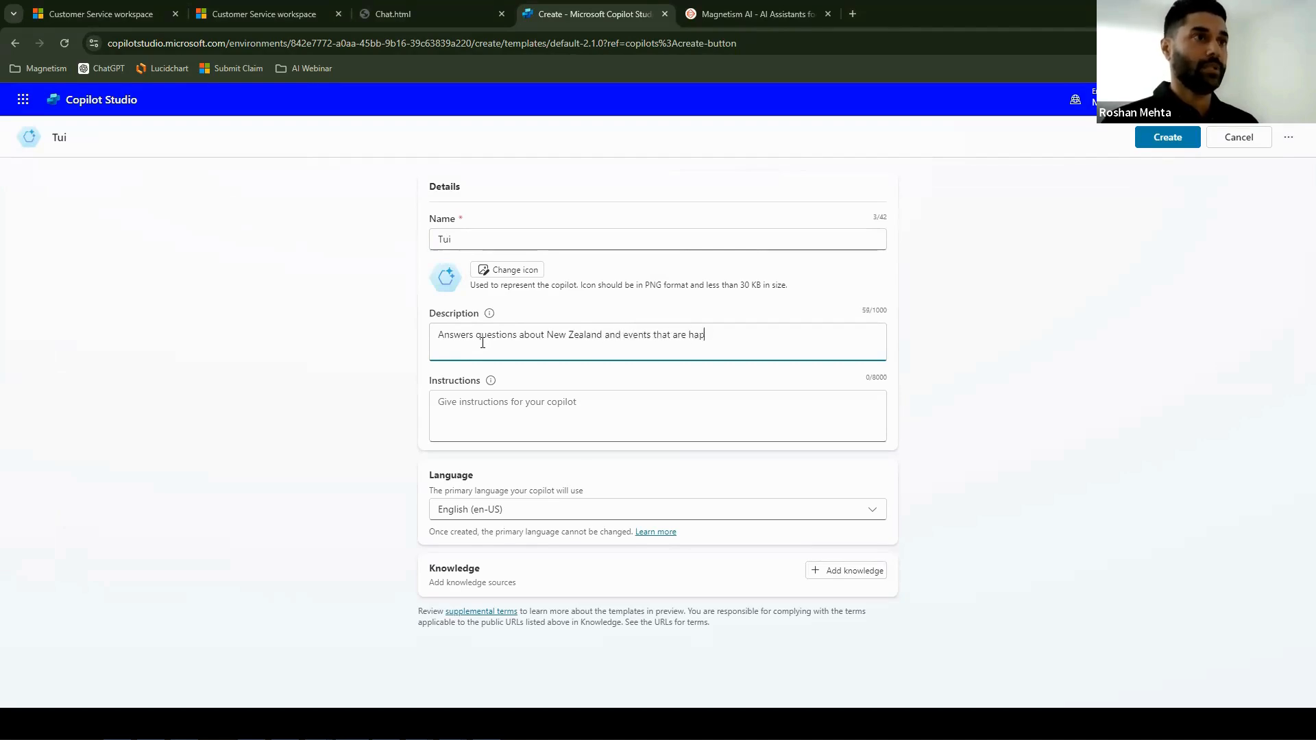
pyautogui.write('pening in Auckland.')
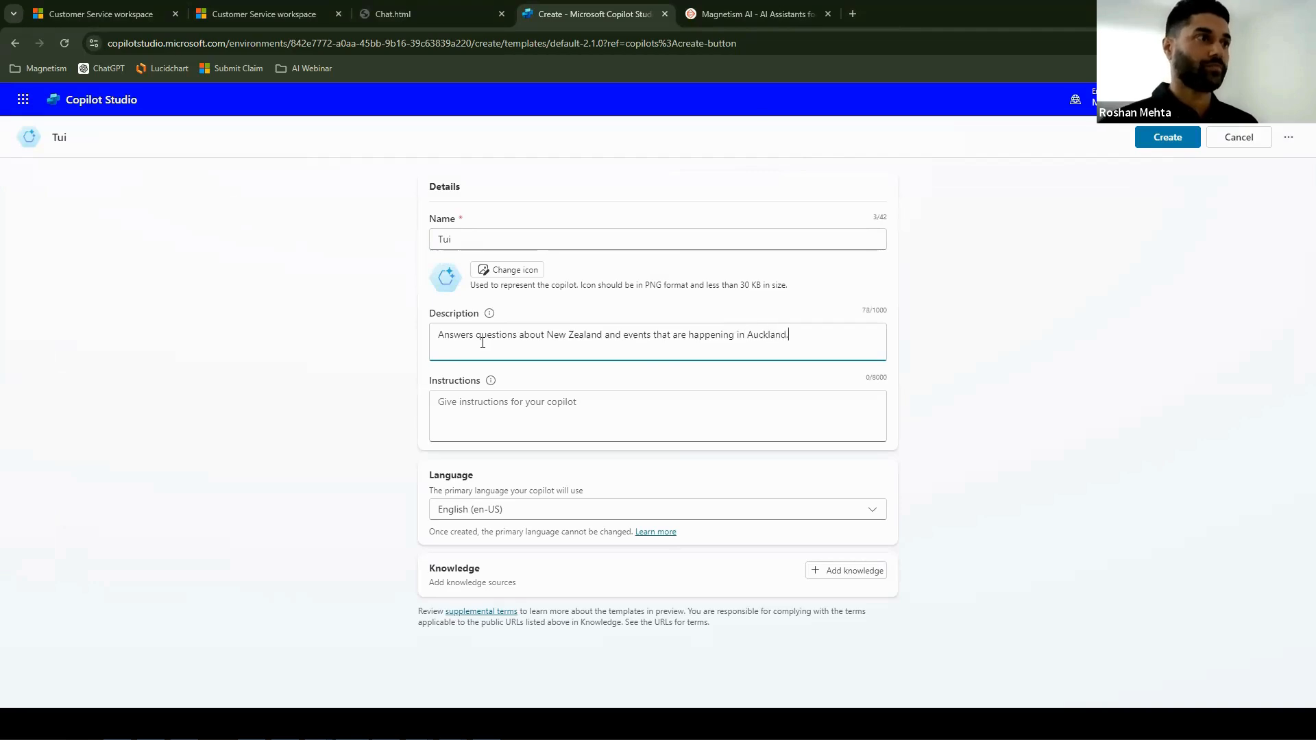
pyautogui.click(842, 579)
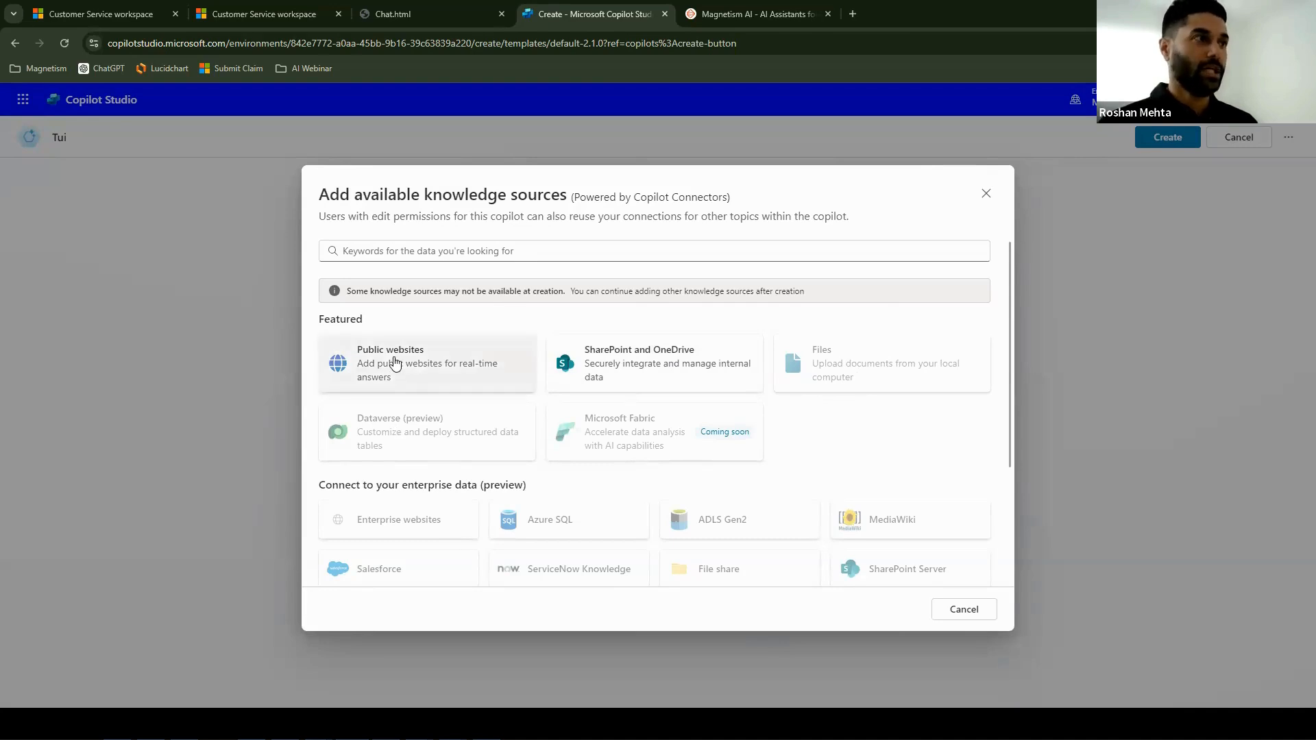
pyautogui.click(392, 362)
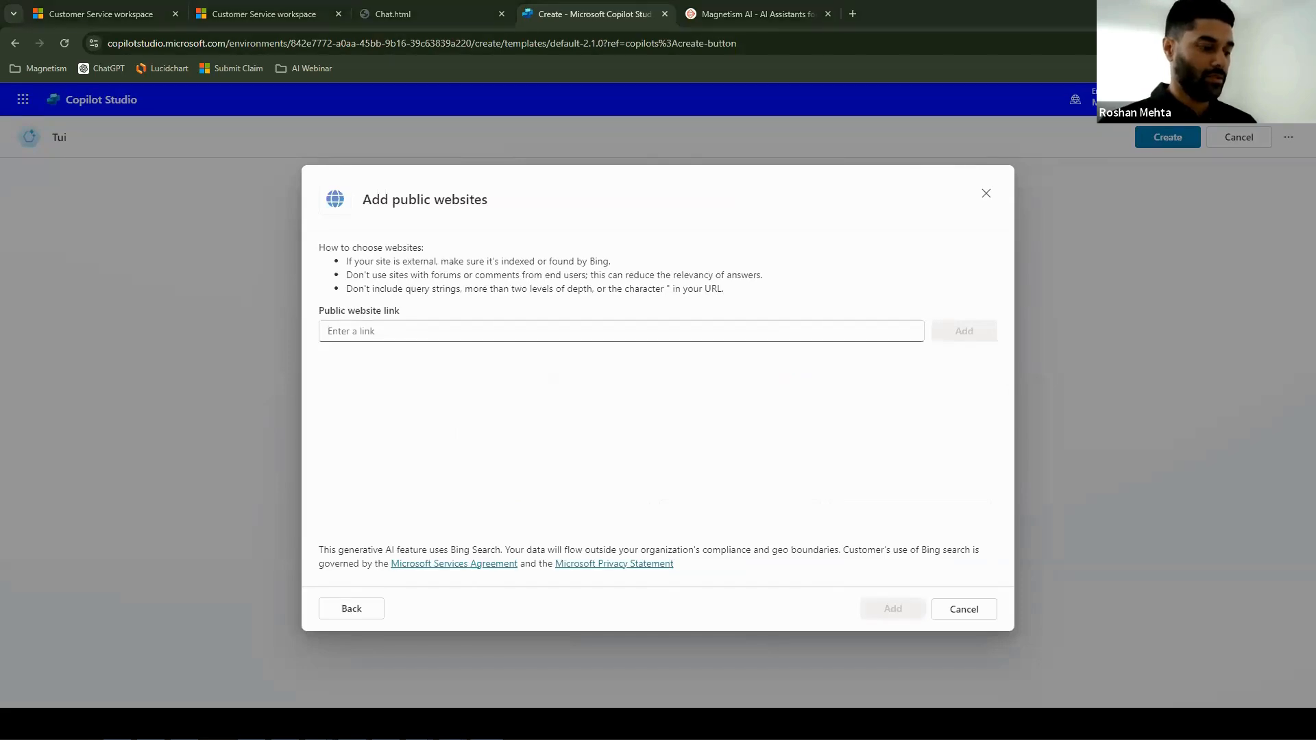
pyautogui.click(402, 330)
pyautogui.write('https://www.newzealand.com/nz/')
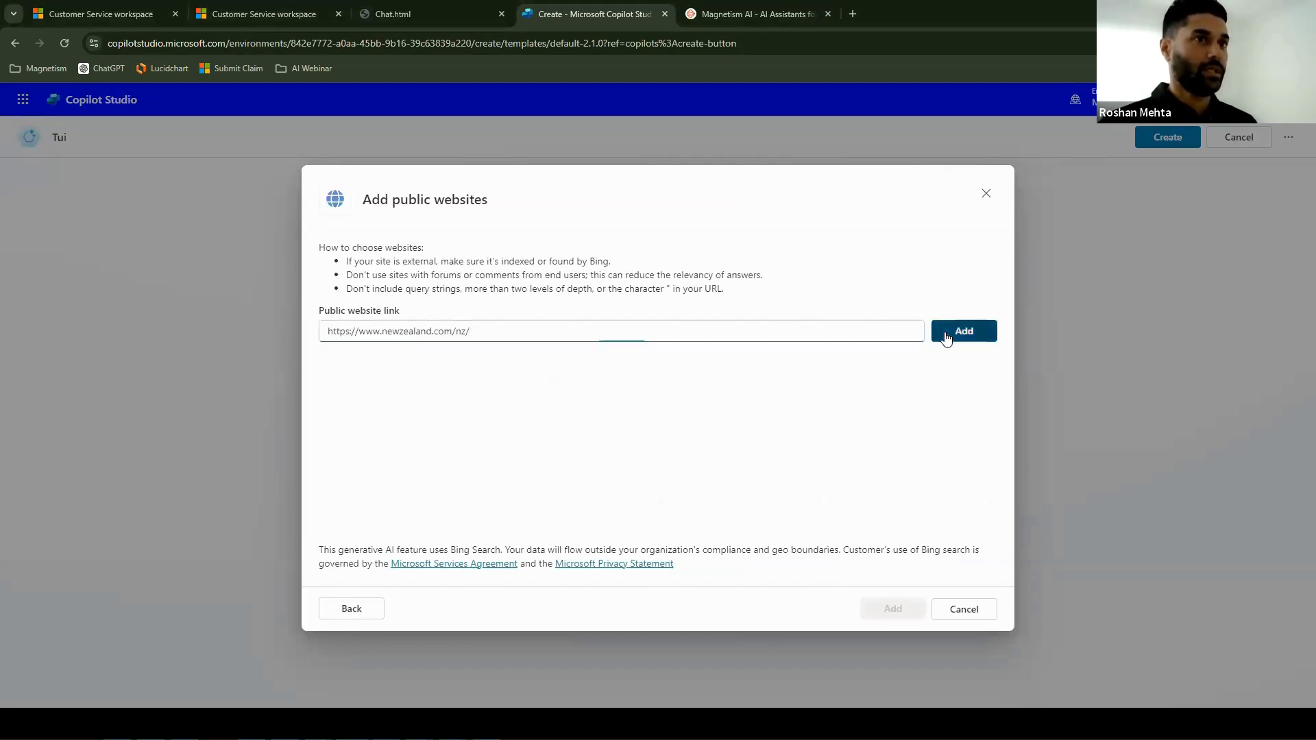
pyautogui.click(946, 336)
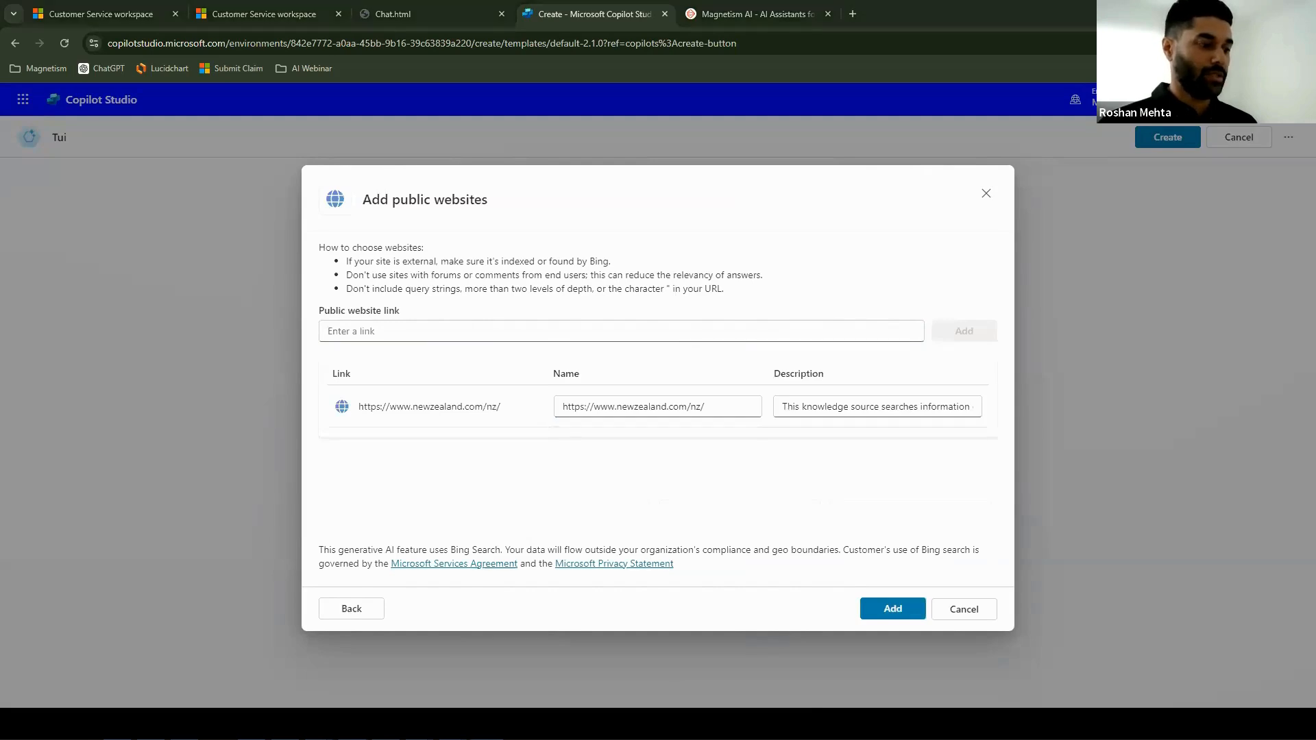
pyautogui.click(408, 330)
pyautogui.write('https://www.aucklandnz.com/events')
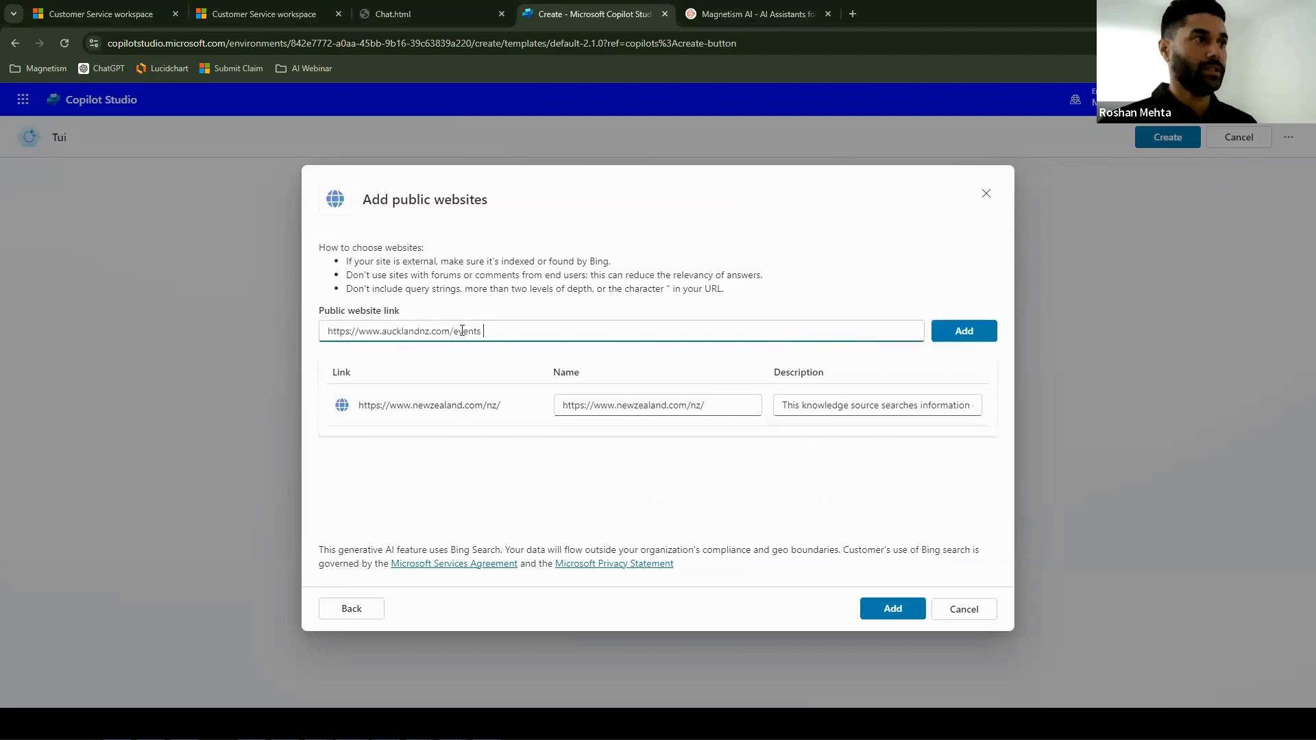
pyautogui.click(981, 336)
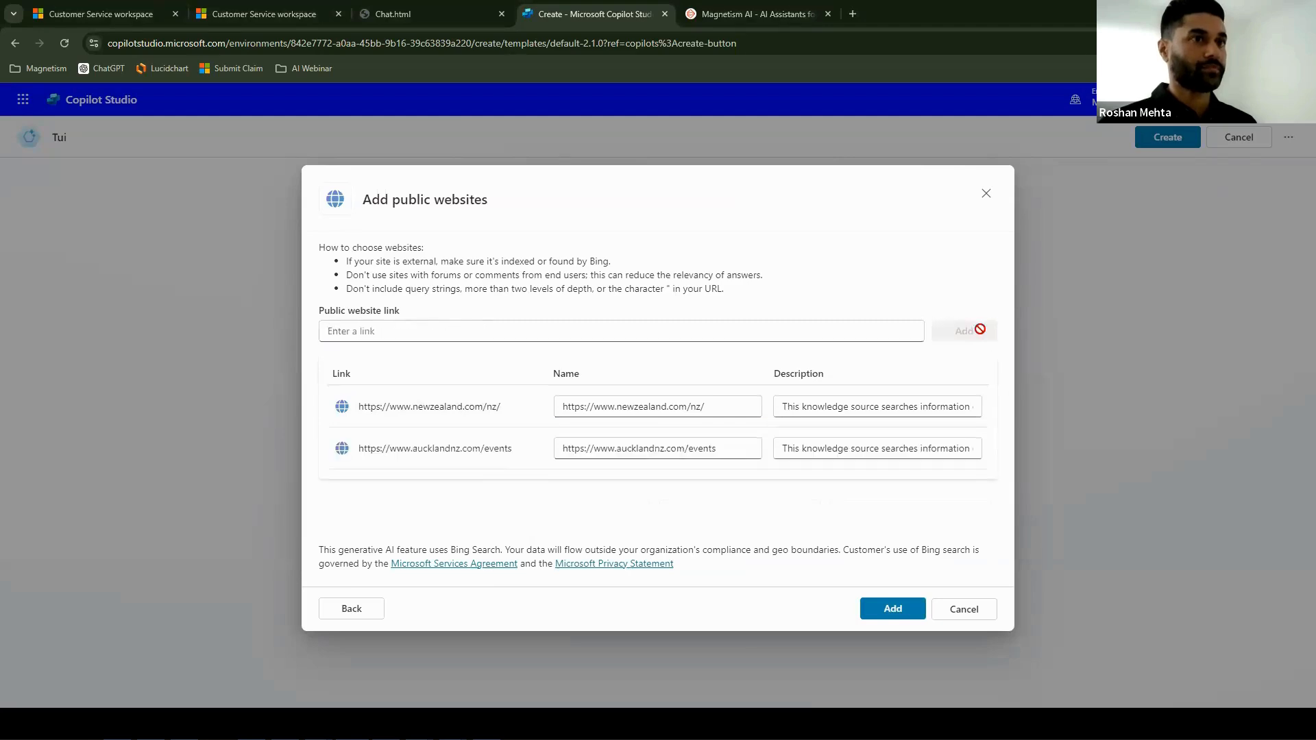
pyautogui.click(892, 608)
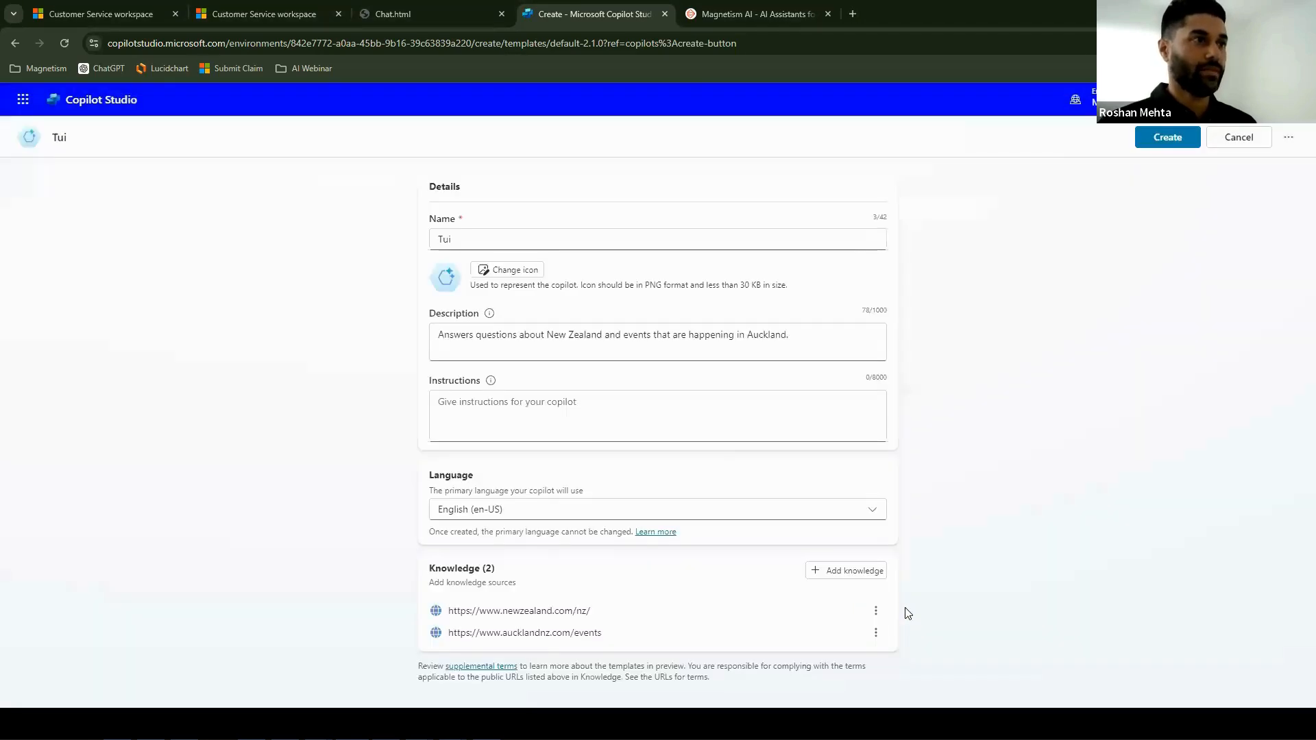
pyautogui.click(1156, 141)
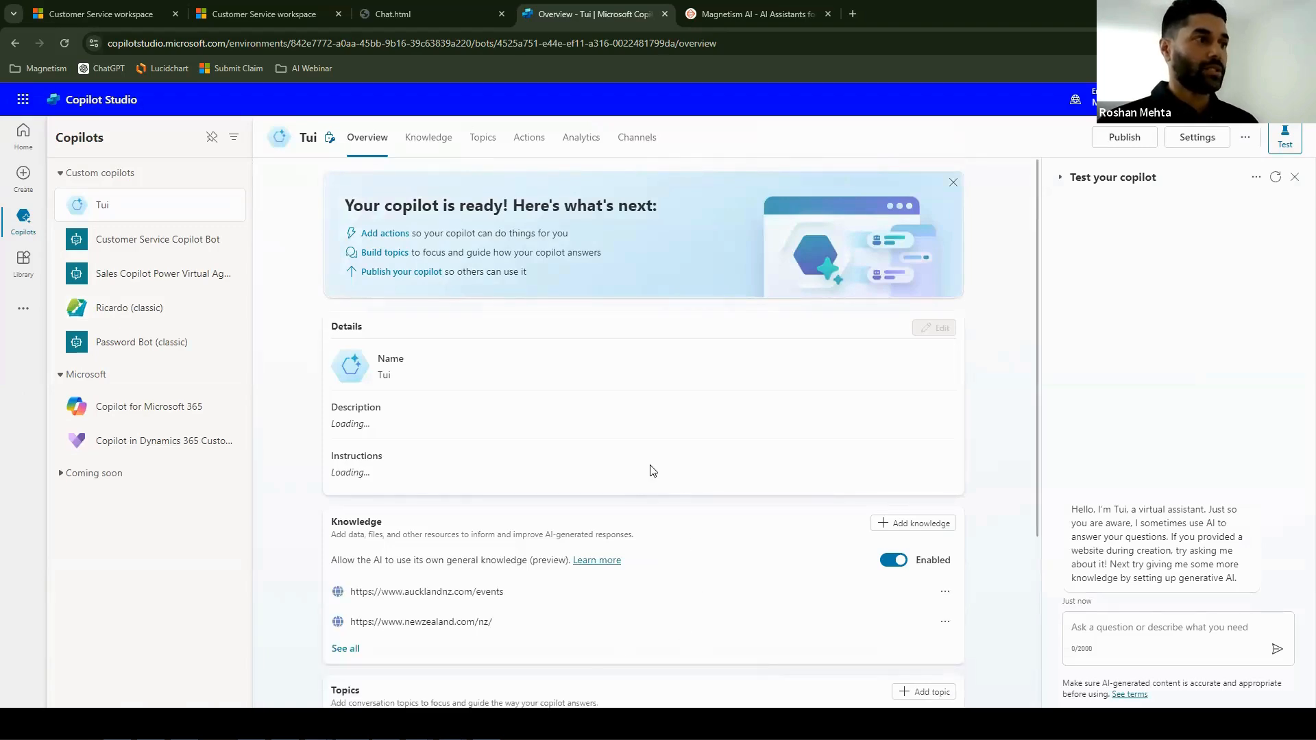
# - Test Tui with "What are the top 3 things to do in Queenstown at this time of year?" and open the answer's first reference
pyautogui.scroll(-1, 519, 372)
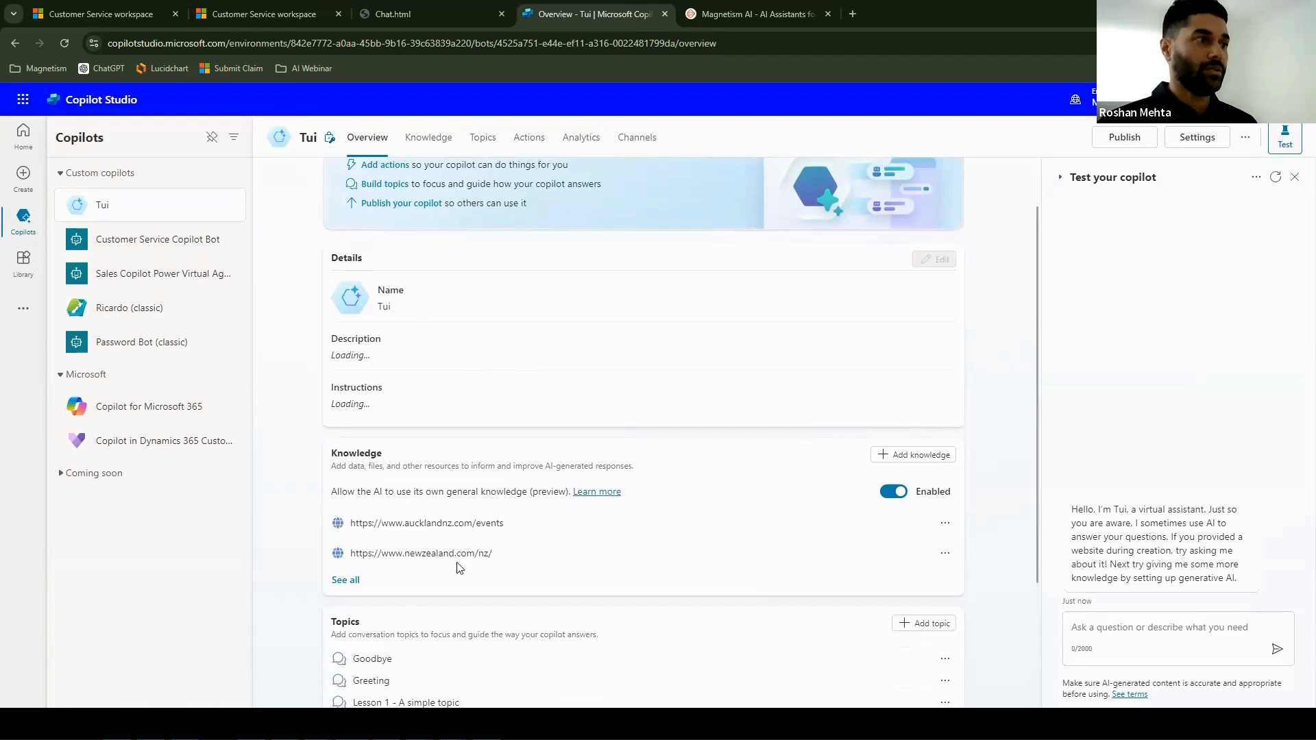
pyautogui.scroll(-2, 409, 533)
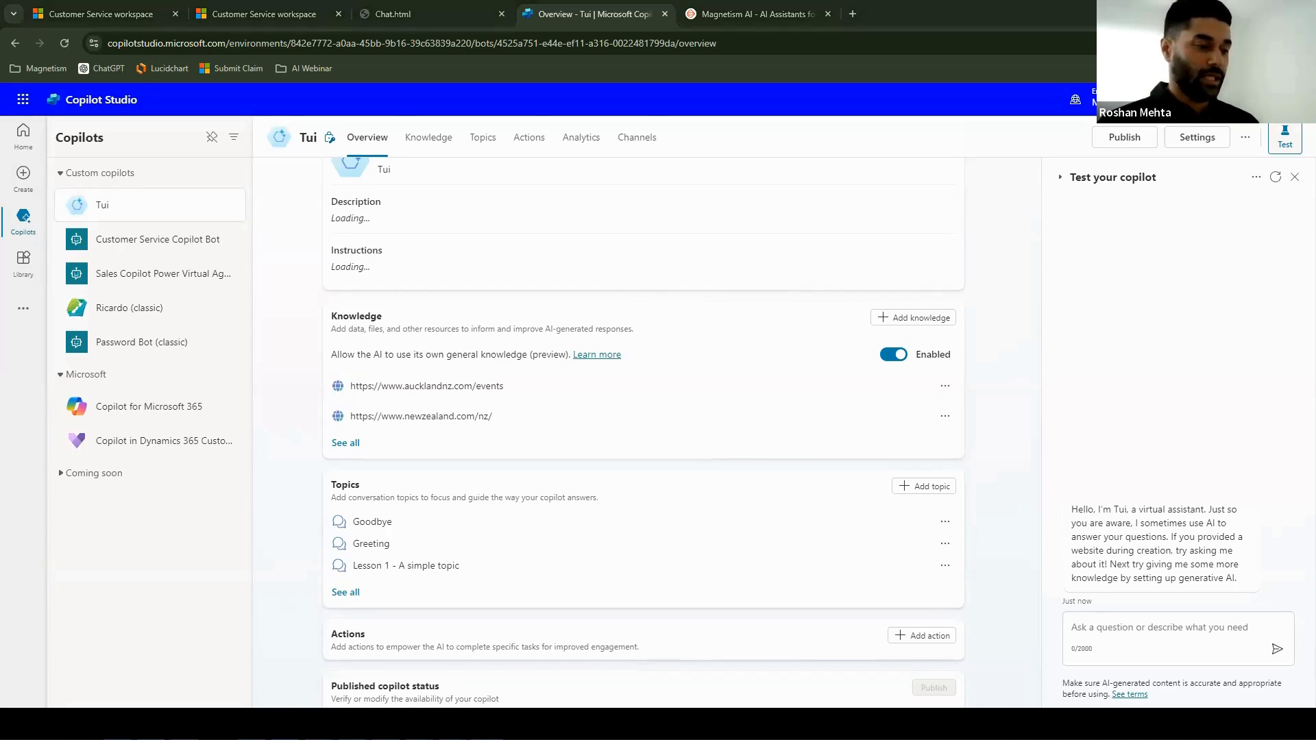
pyautogui.click(1144, 620)
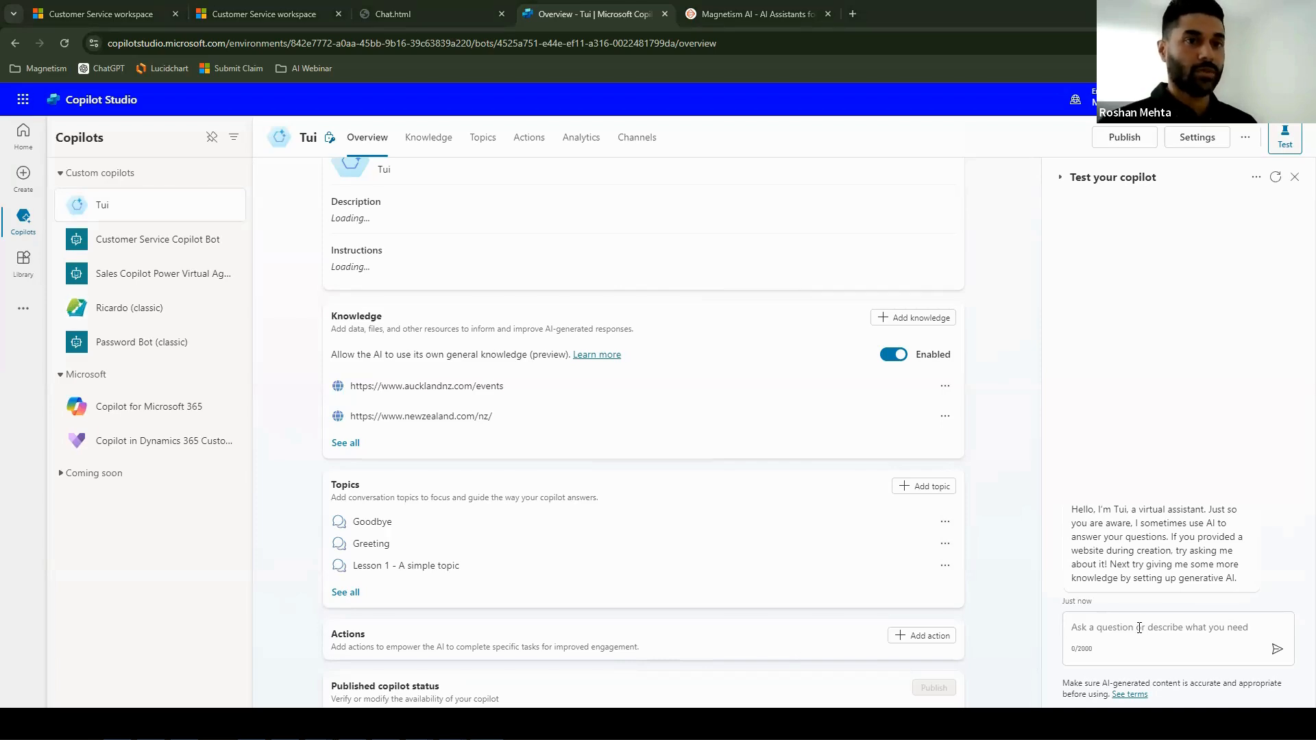
pyautogui.write('What are the top 3 things to do in Queenstown at this time of year?')
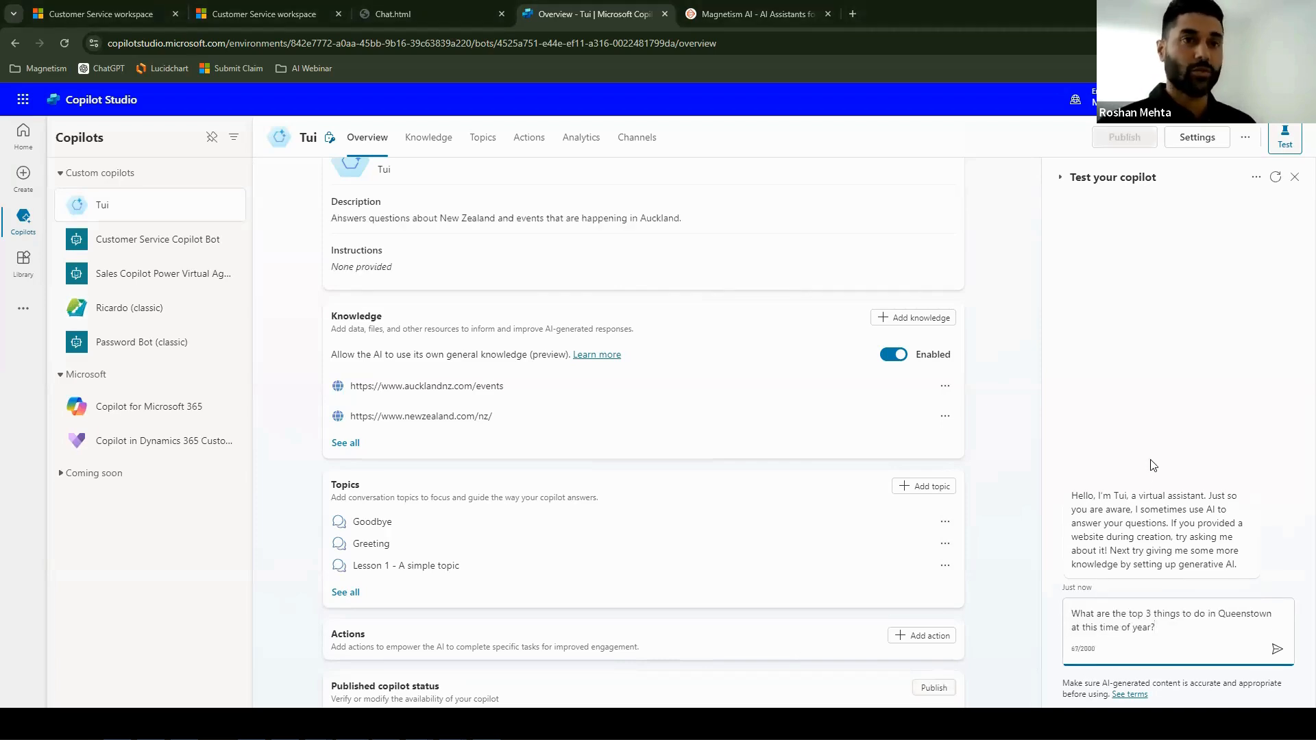
pyautogui.press('Return')
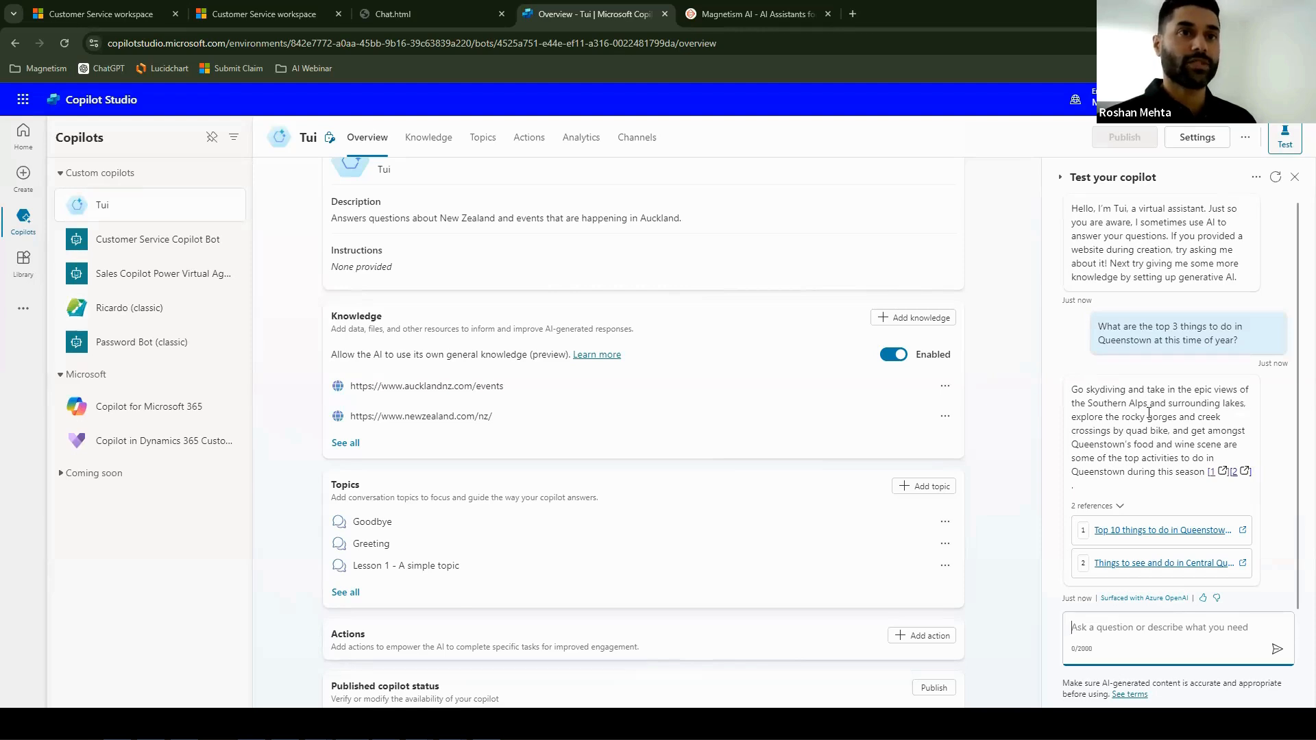
pyautogui.click(1158, 536)
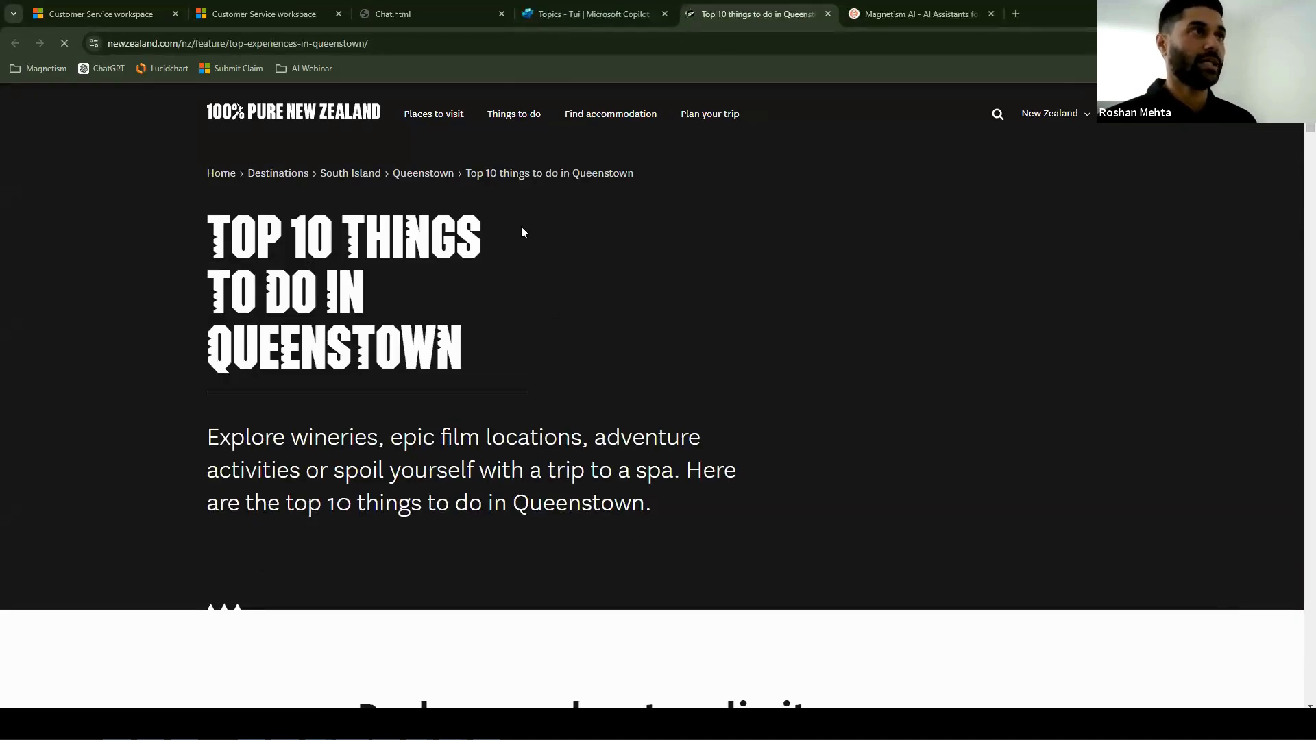
# - Return to Copilot Studio and ask Tui in the test chat "What are some upcoming events happening in Auckland?"
pyautogui.click(533, 18)
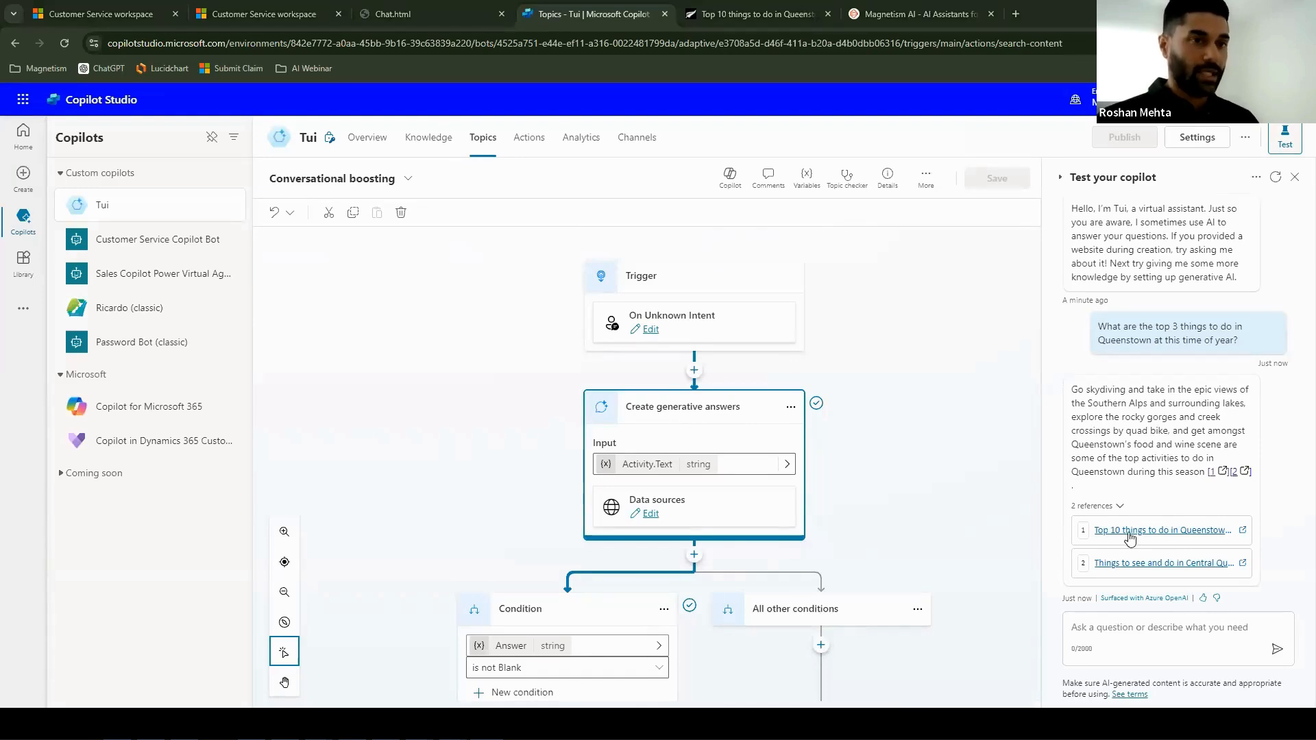
pyautogui.click(1157, 627)
pyautogui.write('What are some upcoming events happening in Auckland?')
pyautogui.press('Return')
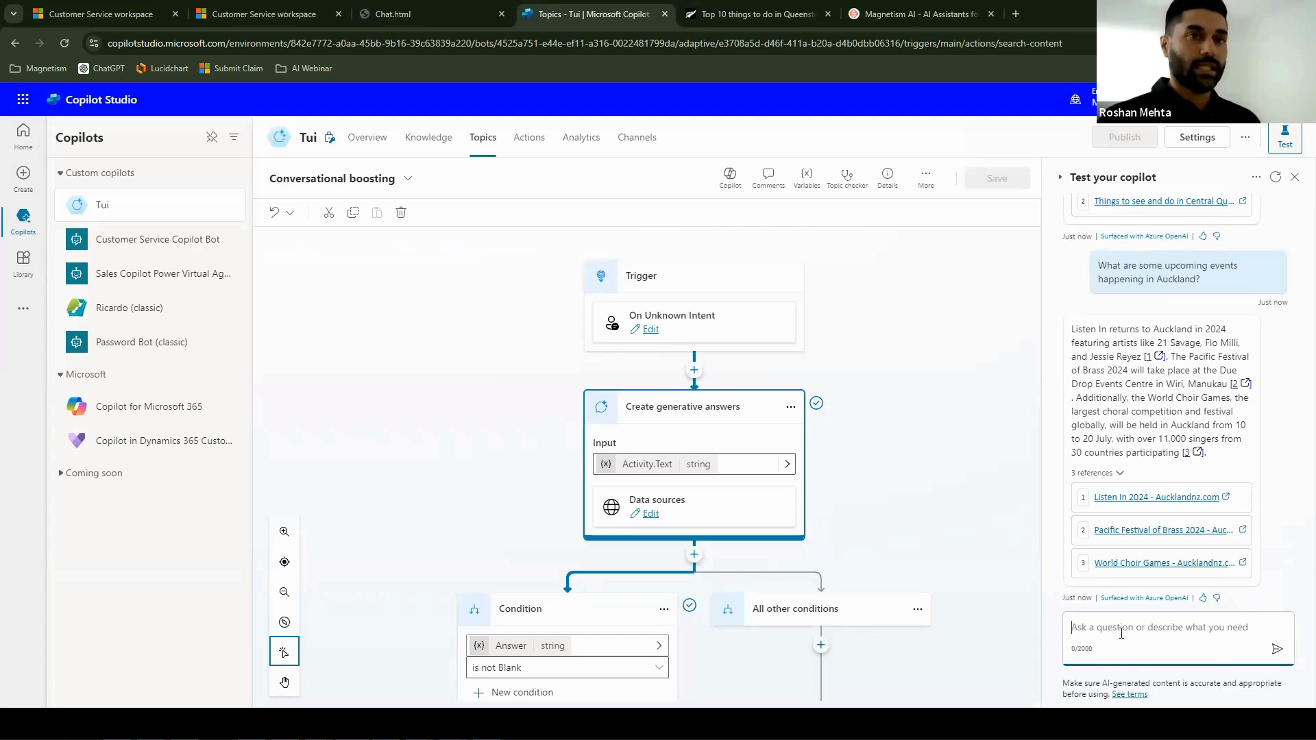
# - Ask Tui the follow-up question "Where is the Listen In festival going to be held?" in the test chat
pyautogui.write('Where is the Listen ')
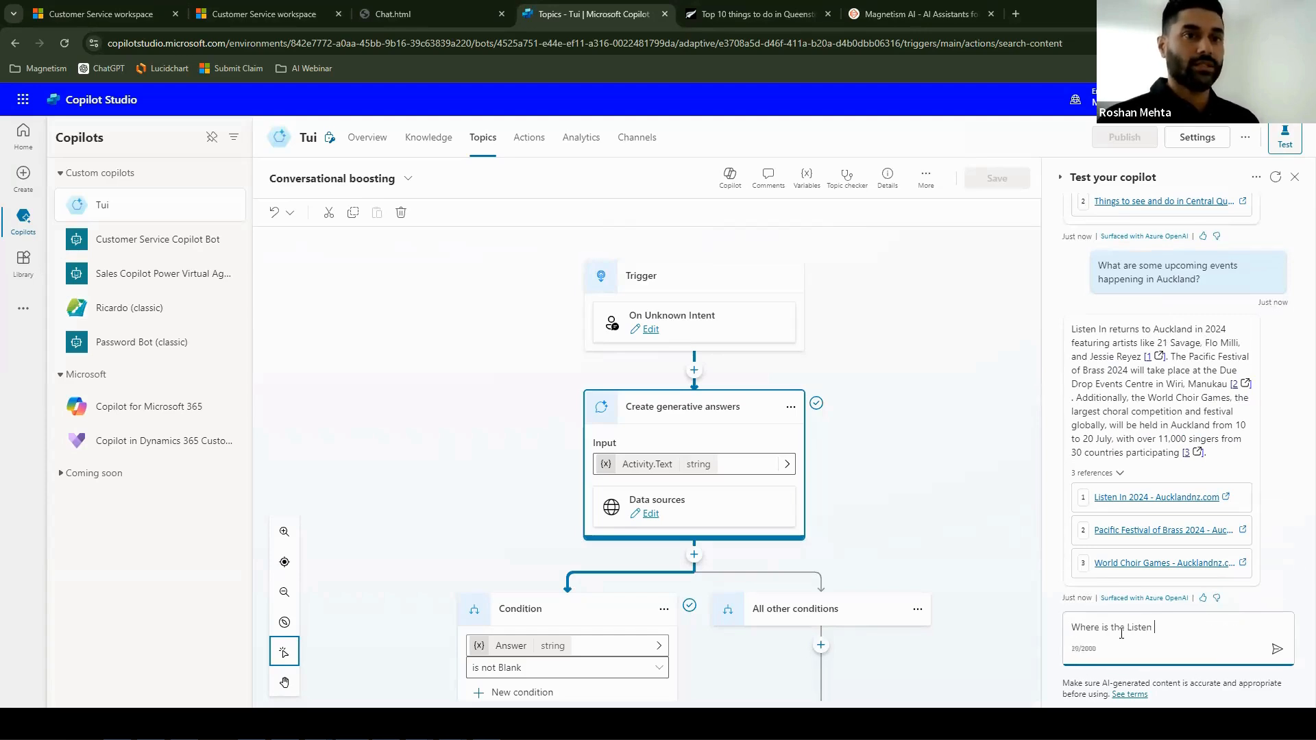
pyautogui.write('In festival goi')
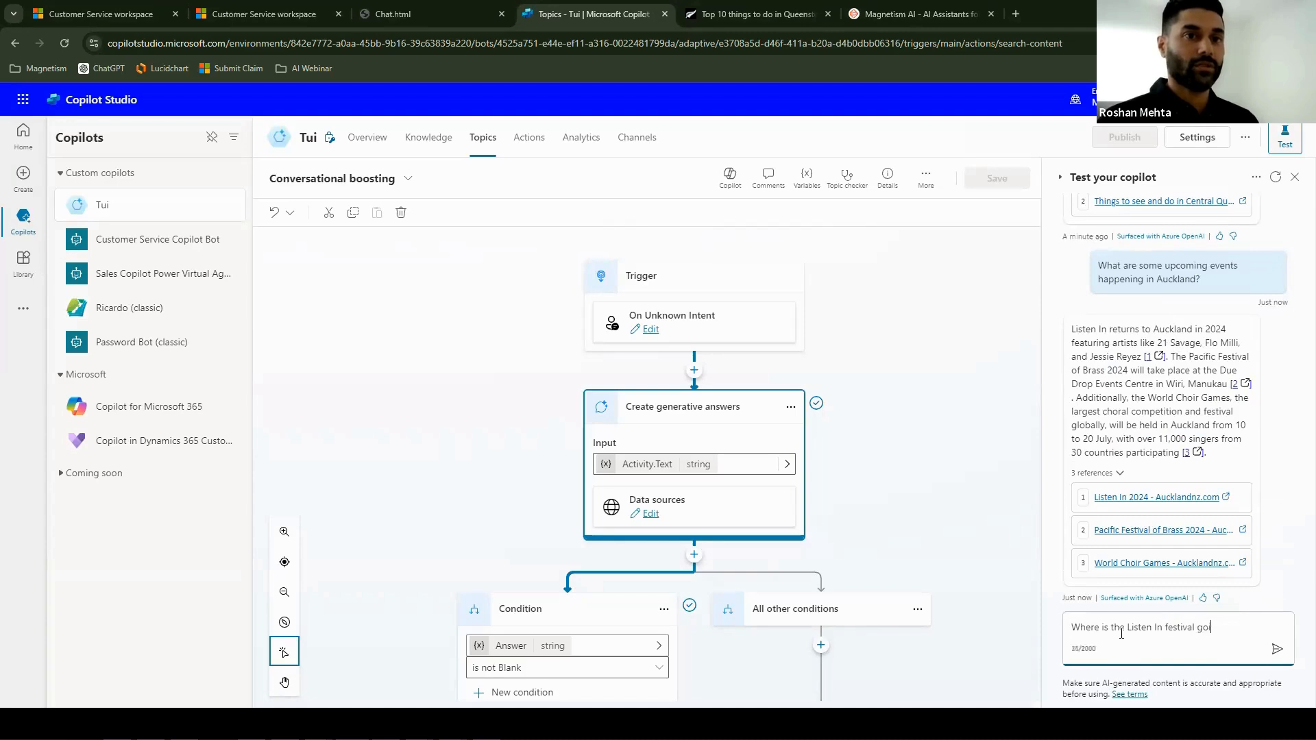
pyautogui.write('ng to be held?')
pyautogui.press('Return')
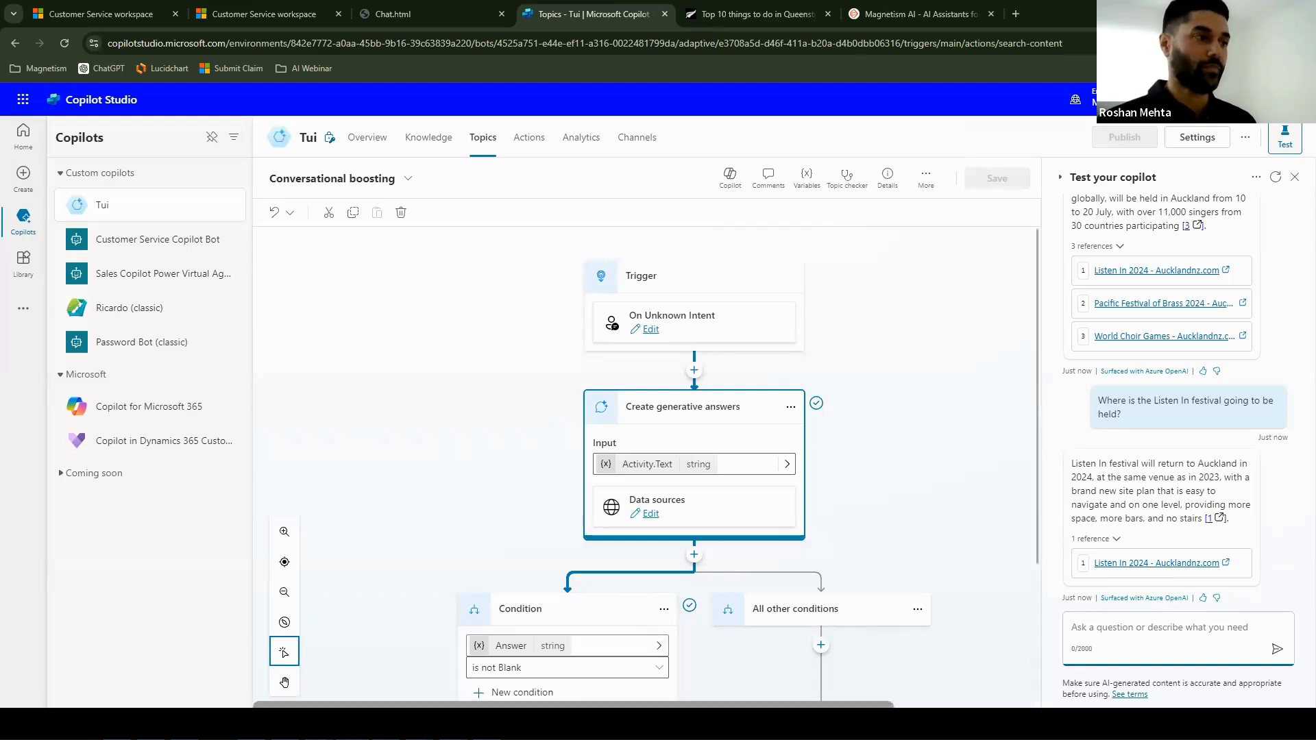
# - Switch back to the PowerPoint slide show and advance to the "Copilot Extensions" slide
pyautogui.click(554, 692)
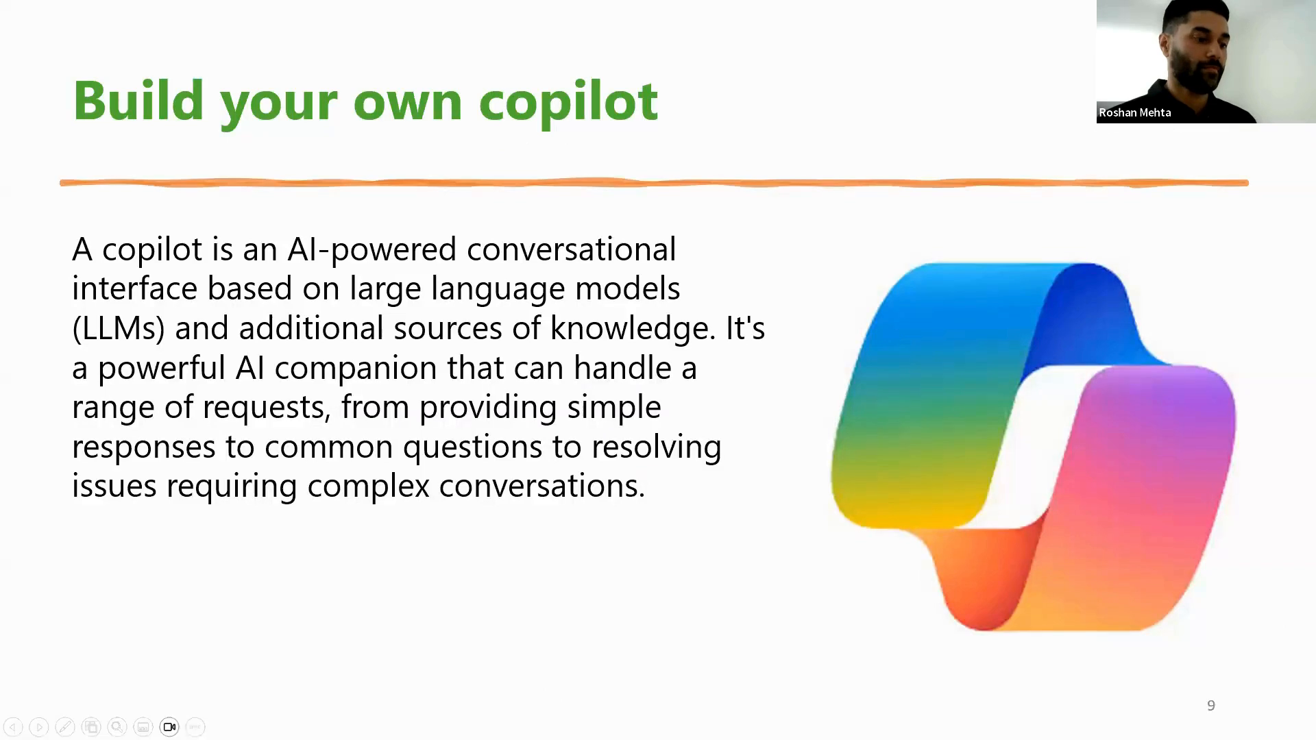
pyautogui.press('Right')
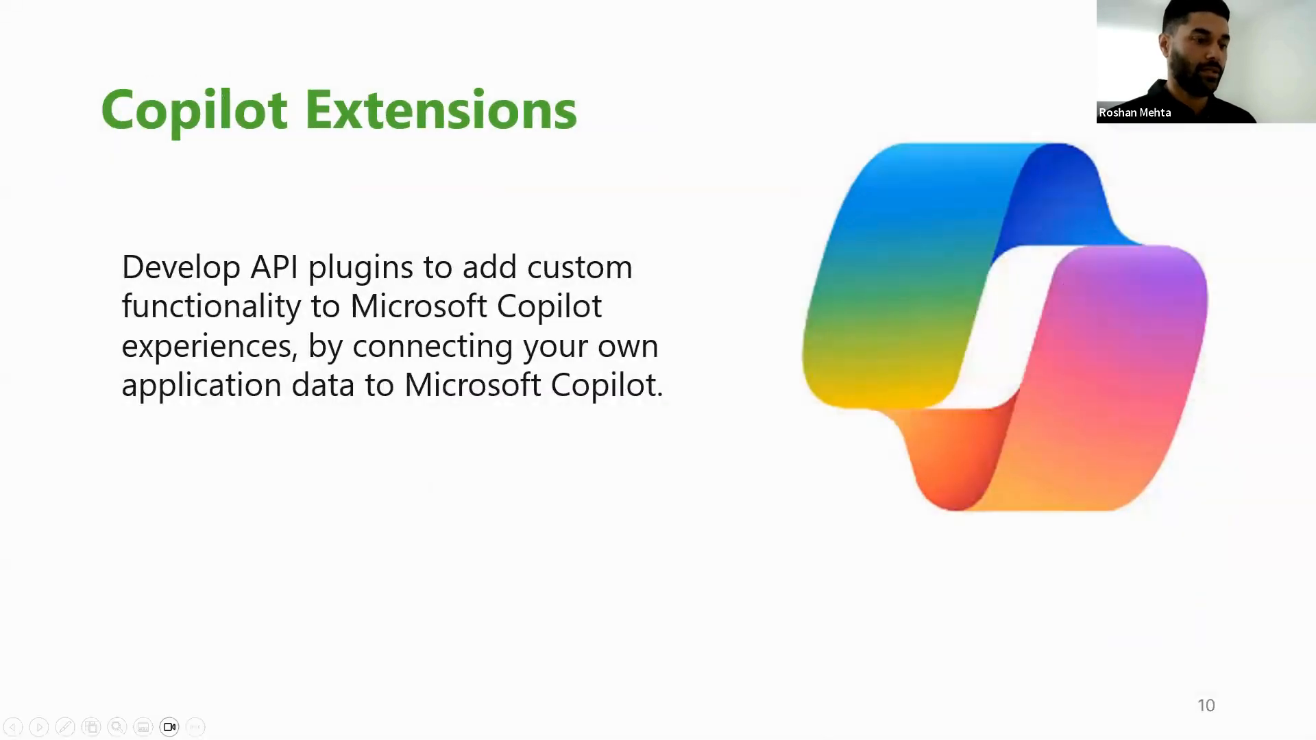